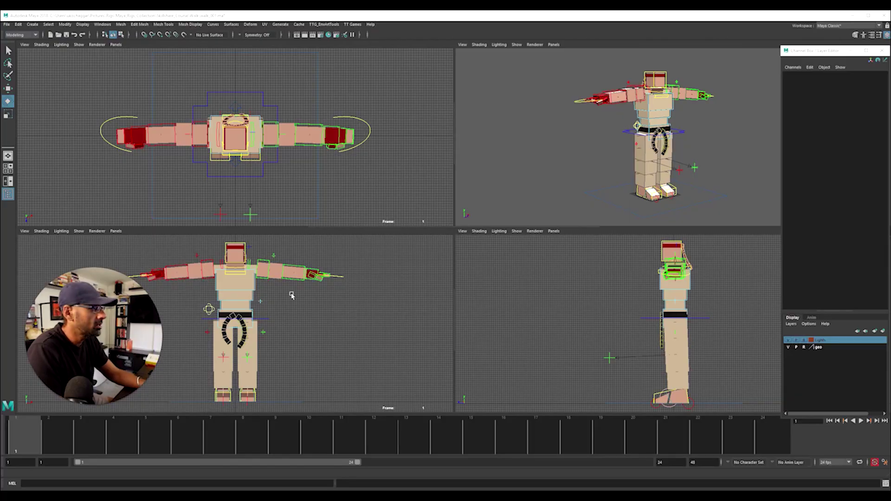
- Place the key poses reference, then try a new Rotate Y value on the Main control
mouse_move(772, 185)
left_mouse_down()
mouse_move(467, 172)
mouse_move(605, 152)
left_mouse_up()
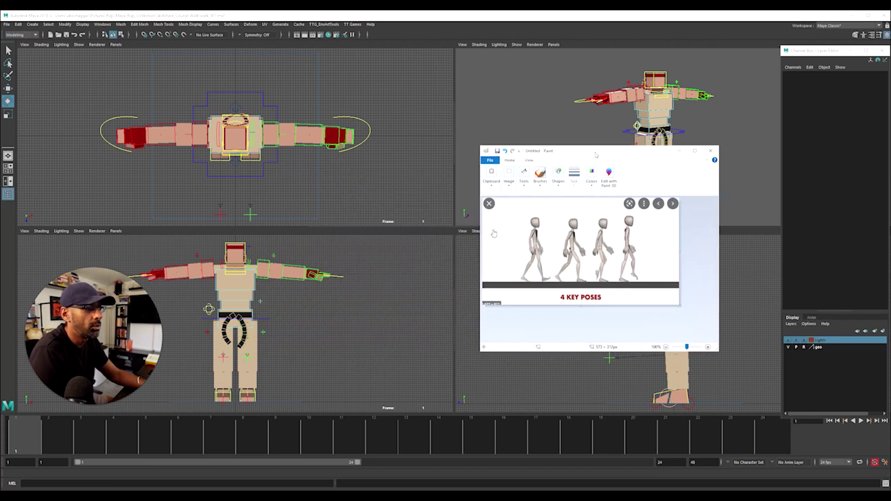
left_click_drag(595, 153, 888, 150)
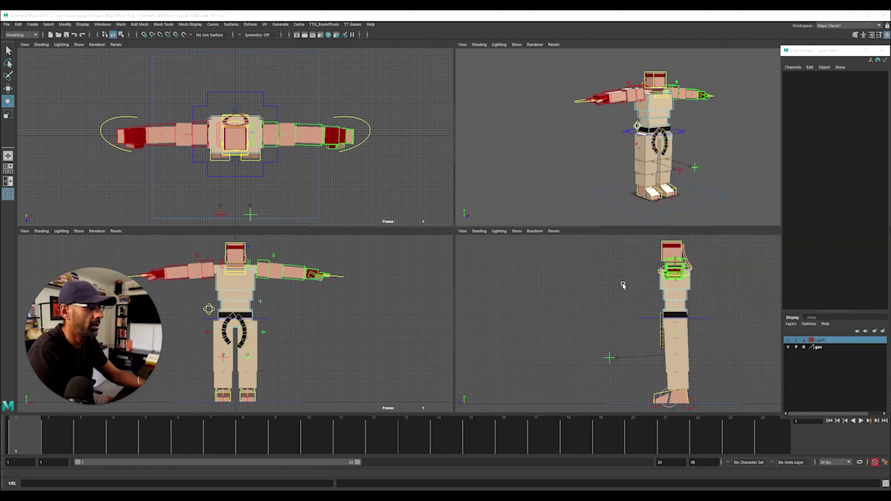
middle_click_drag(617, 284, 568, 299, "alt")
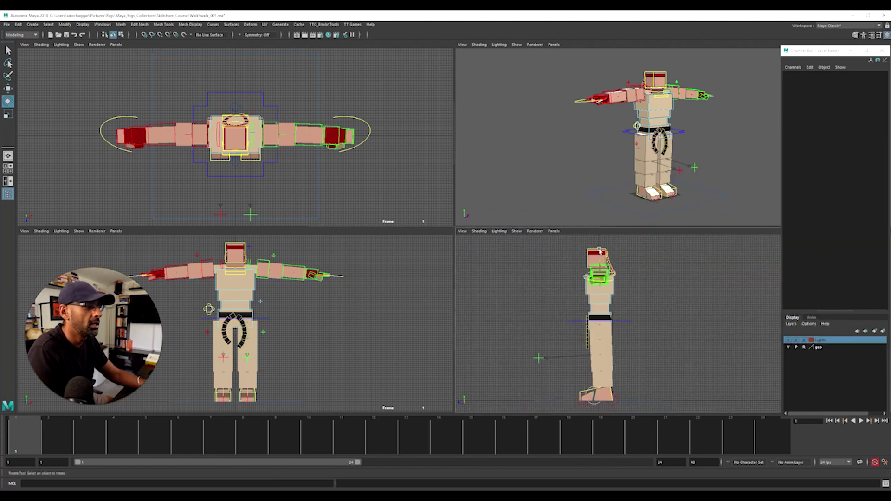
left_click(584, 188)
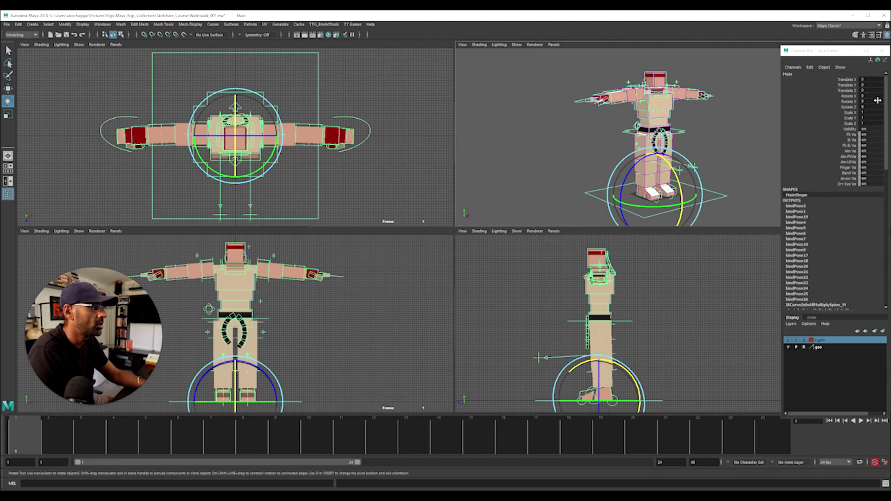
left_click(863, 101)
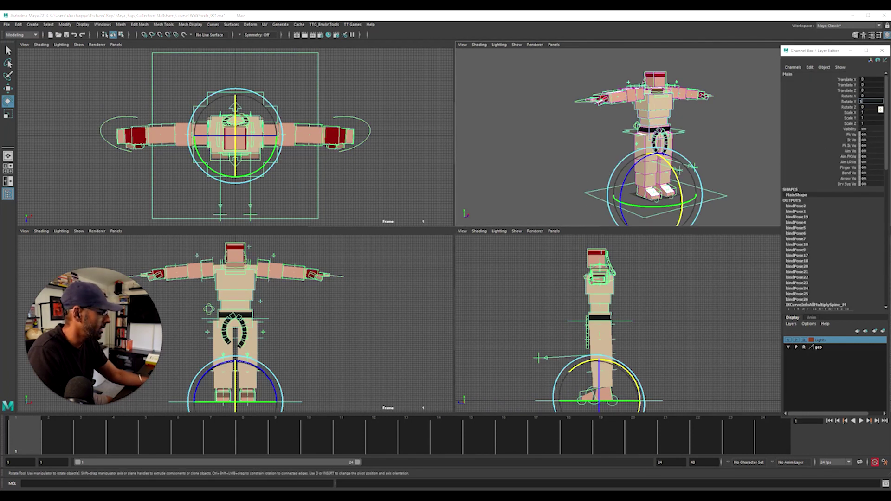
key("Return")
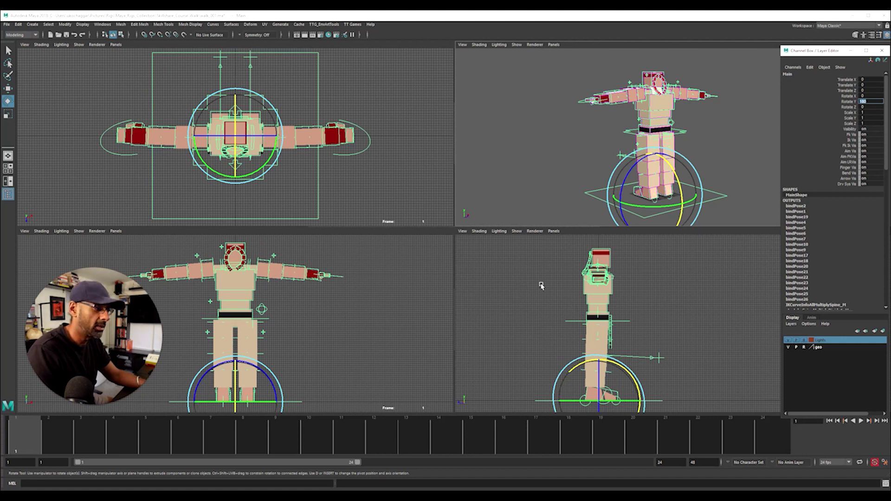
left_click(651, 304)
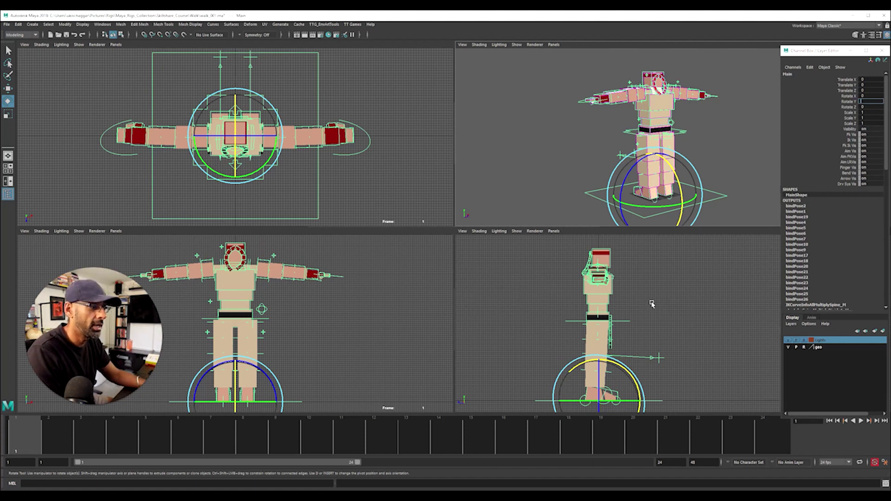
- Undo the first attempt, then set the Main control's Rotate Y to 180 and deselect
key("space")
key("space")
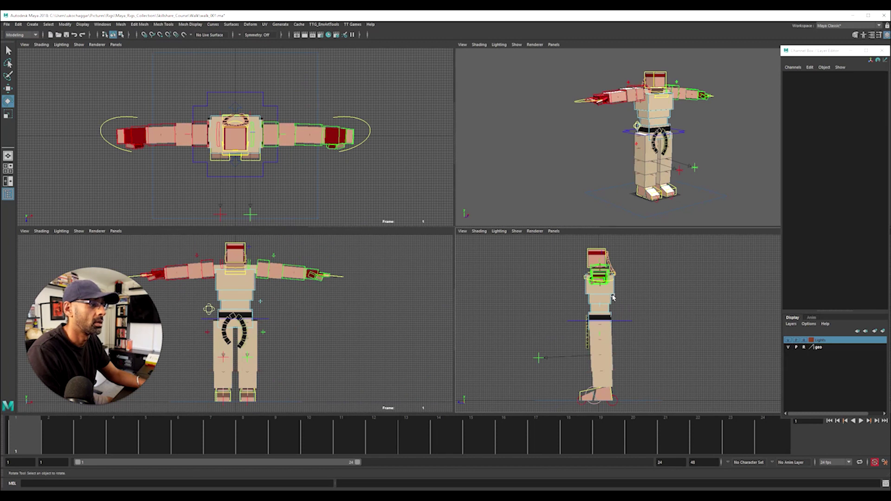
middle_click_drag(612, 297, 644, 304, "alt")
left_click(705, 179)
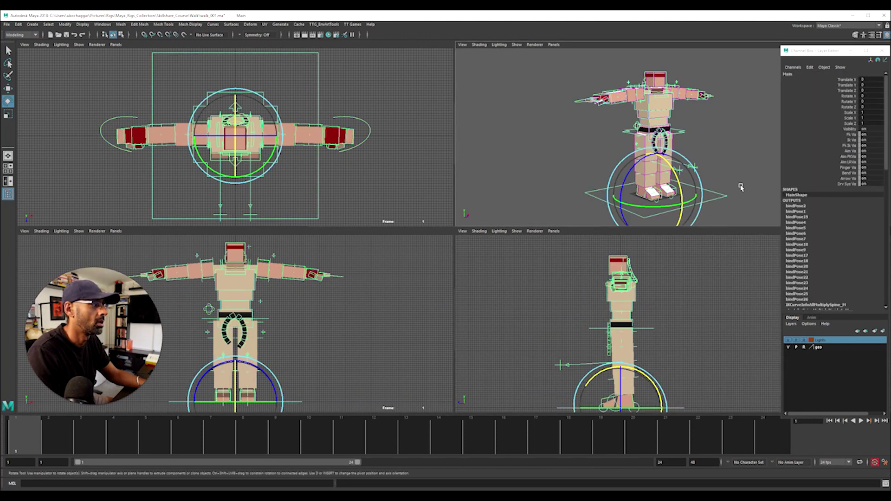
left_click(873, 101)
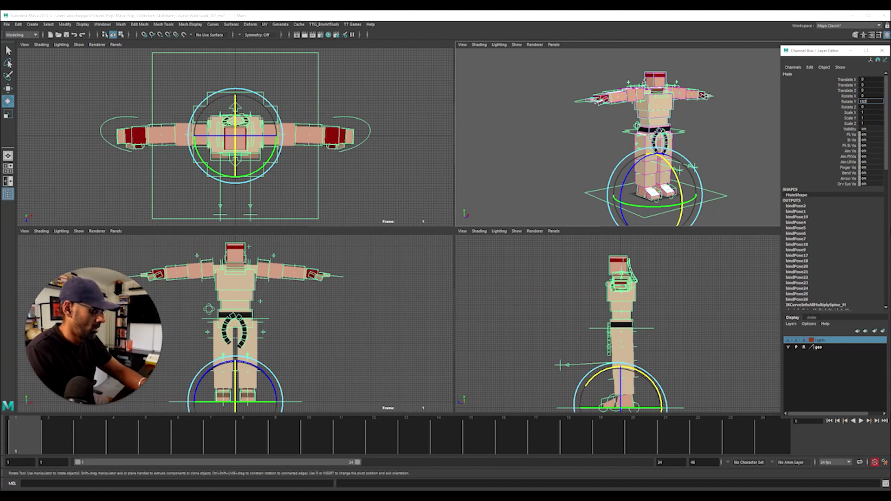
type("180")
key("Return")
left_click(736, 166)
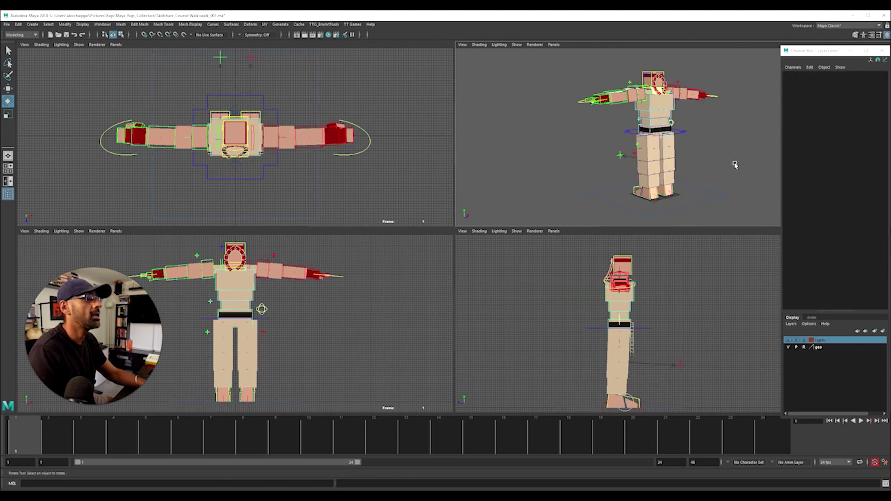
- Check and close the walk reference image, then maximize the perspective panel
left_click_drag(737, 166, 665, 161, "alt")
middle_click_drag(664, 162, 612, 161, "alt")
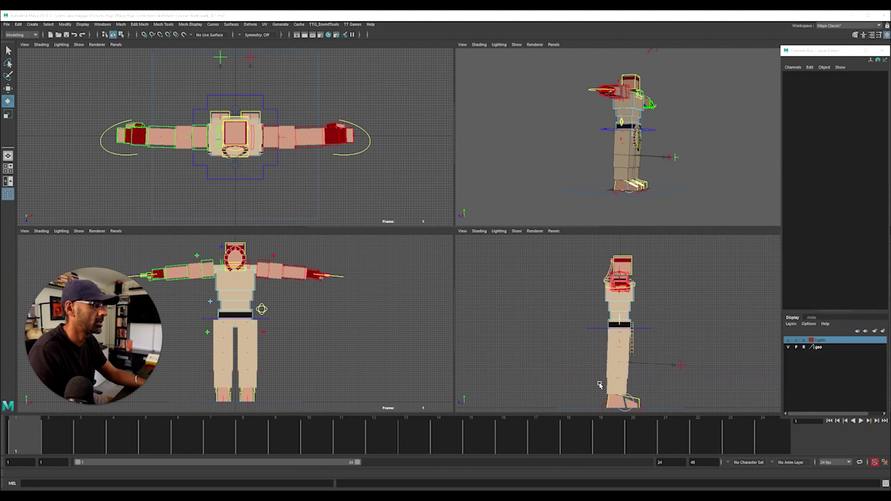
left_click_drag(675, 187, 716, 208, "alt")
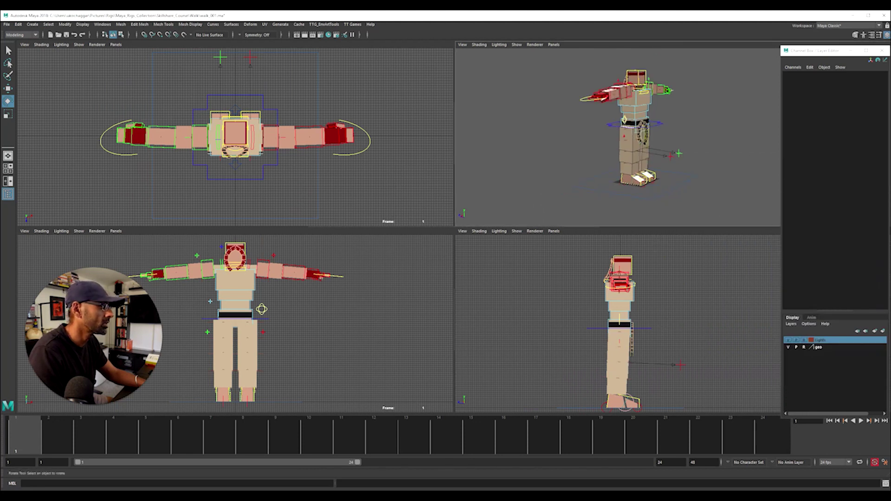
left_click_drag(888, 158, 679, 144)
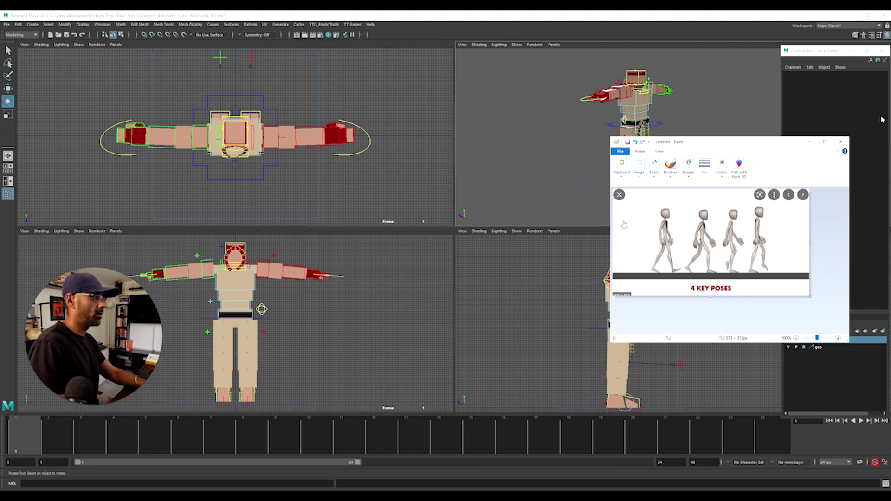
left_click(824, 142)
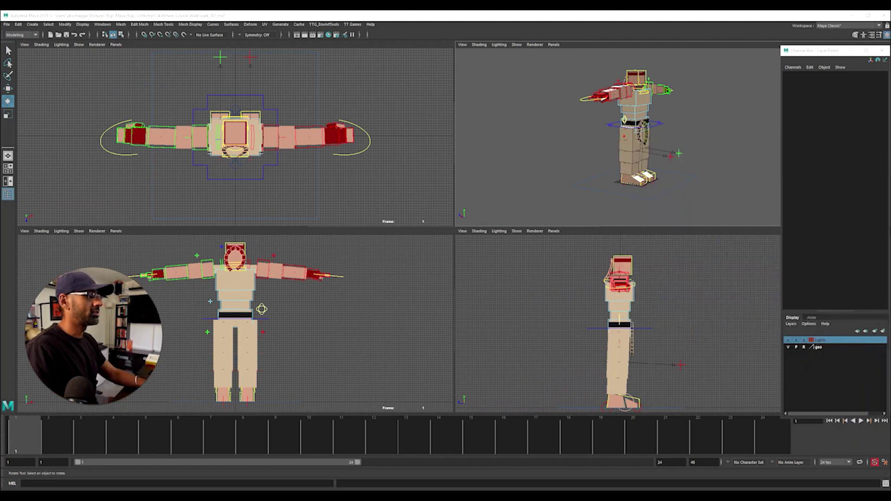
mouse_move(669, 153)
left_mouse_down("alt")
mouse_move(690, 129)
mouse_move(484, 200)
mouse_move(390, 153)
left_mouse_up("alt")
key("space")
- Switch viewport lighting to Use All Lights and select the two directional lights
left_click(61, 44)
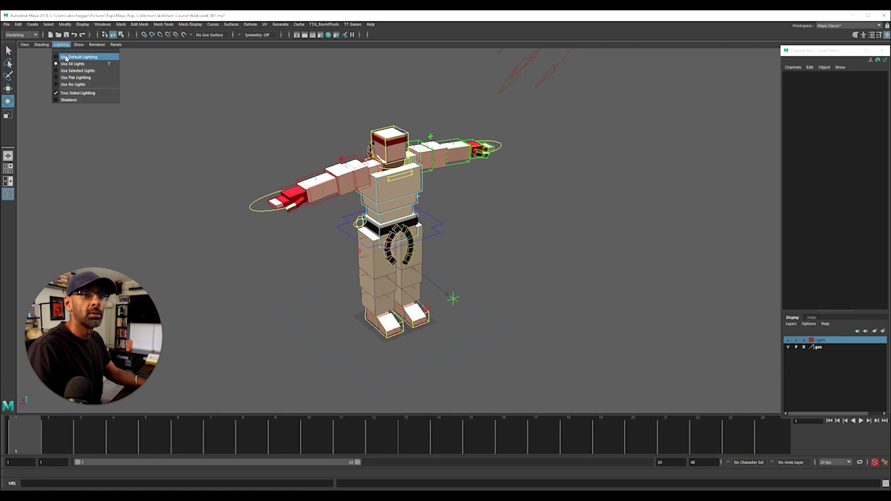
left_click(66, 64)
left_click(61, 44)
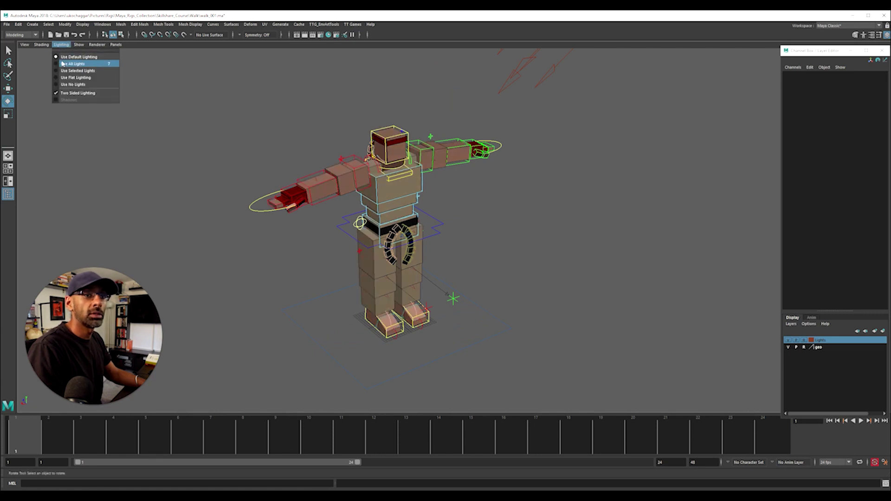
scroll(317, 190, "down", 3)
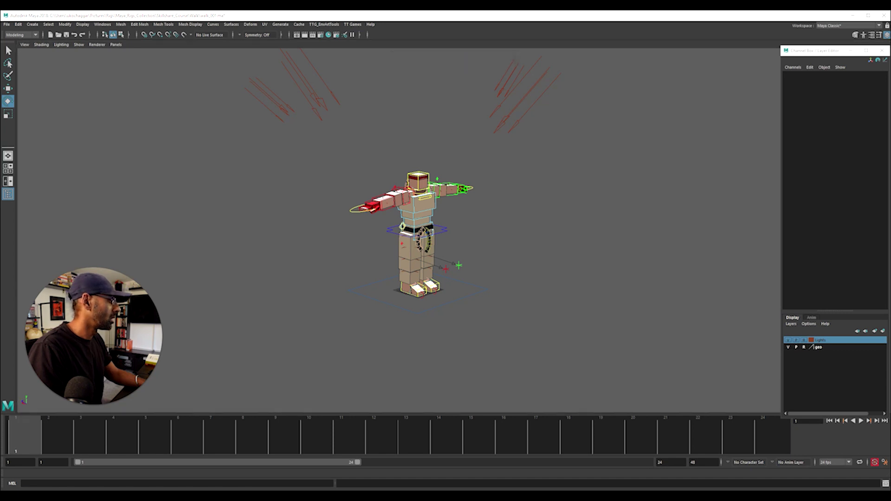
left_click(306, 90)
left_click(522, 94, "shift")
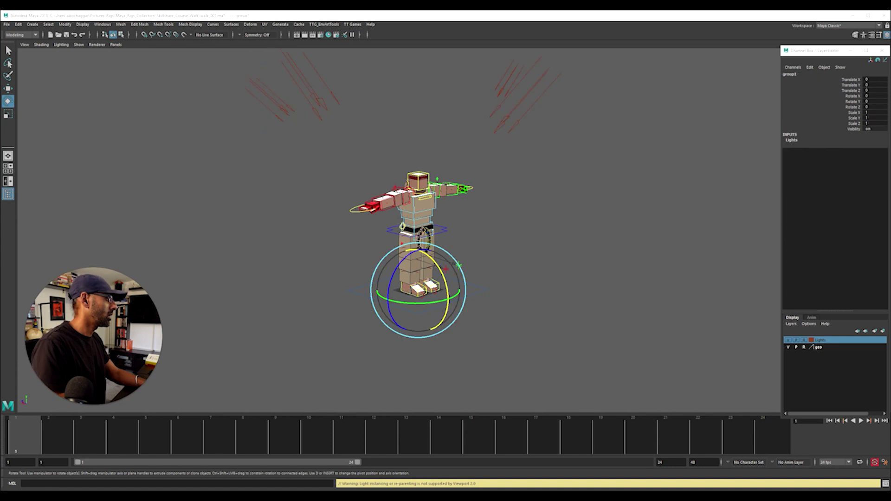
left_click(426, 289)
left_click(432, 304)
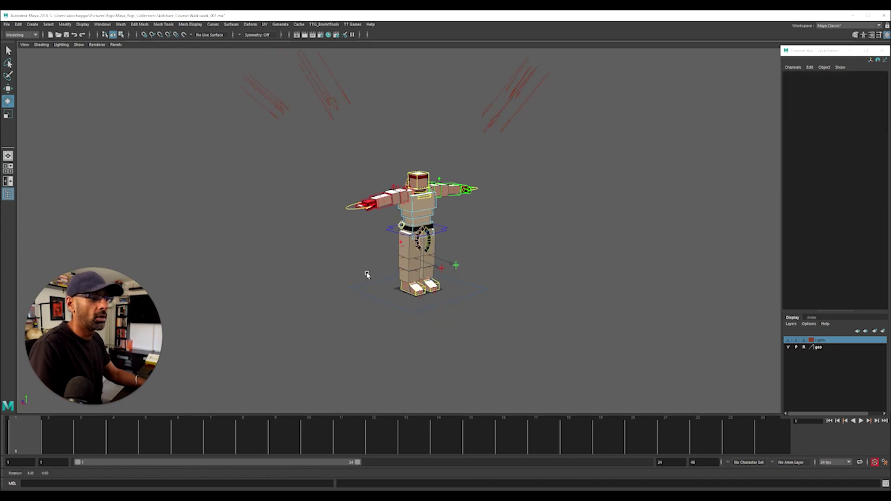
scroll(418, 265, "up", 3)
- Revert to default lighting and cycle through wireframe and shaded display modes
left_click_drag(515, 247, 551, 244, "alt")
left_click(79, 44)
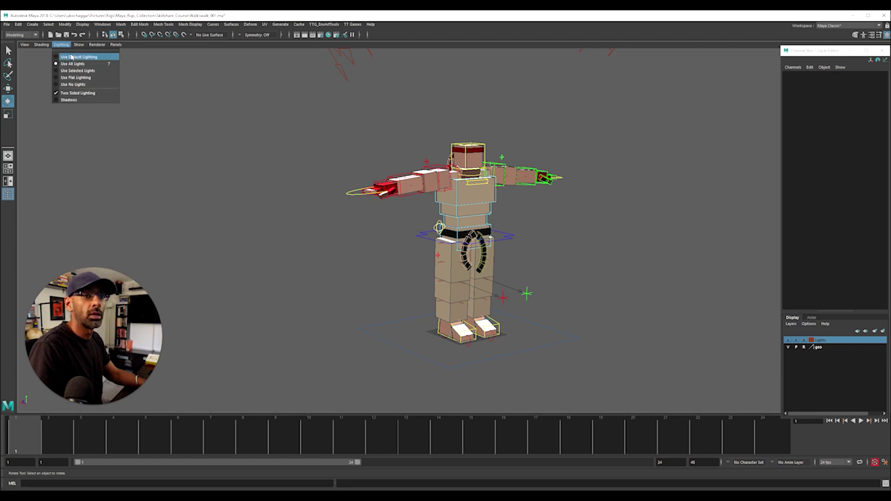
left_click(79, 56)
left_click_drag(320, 156, 312, 155, "alt")
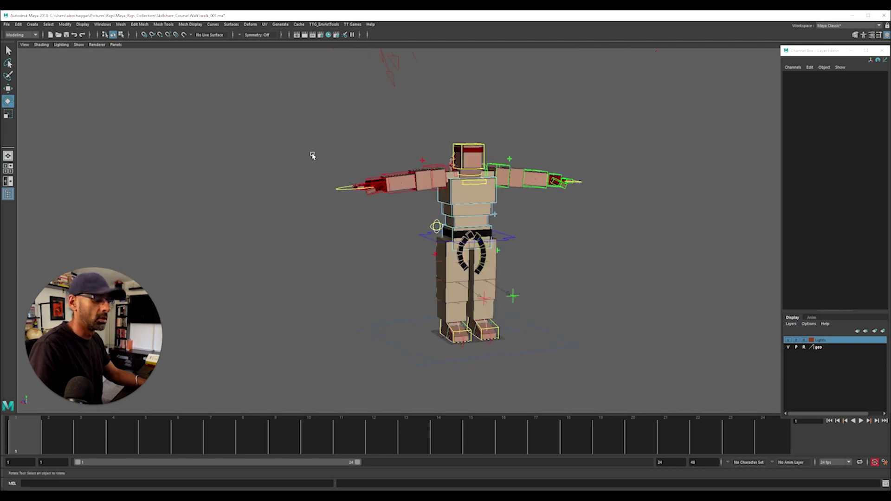
key("4")
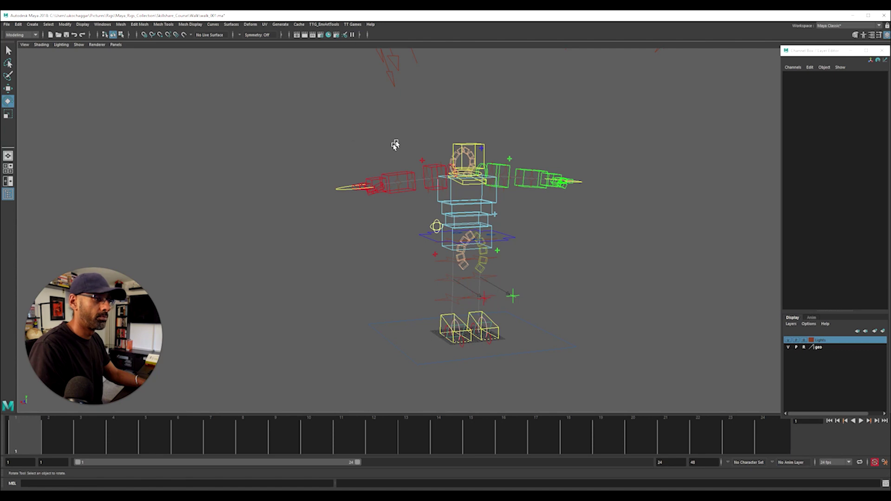
key("5")
key("alt+1")
left_click_drag(334, 97, 595, 357)
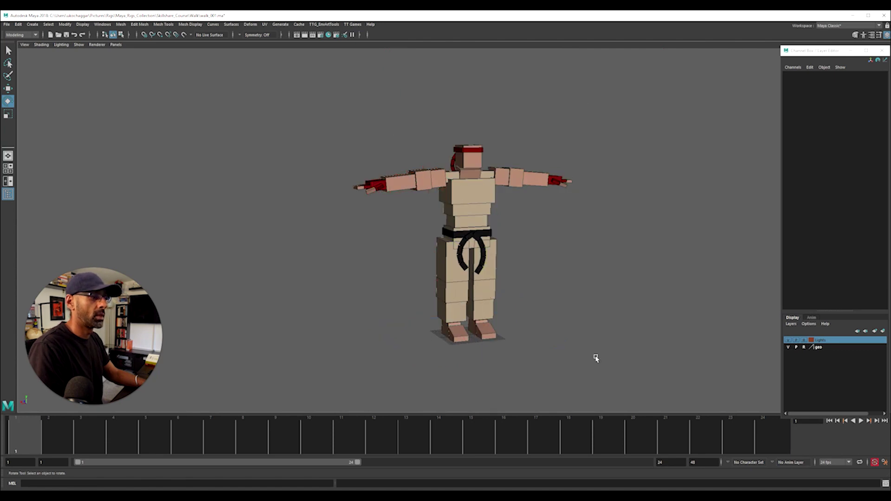
left_click_drag(549, 278, 557, 281, "alt")
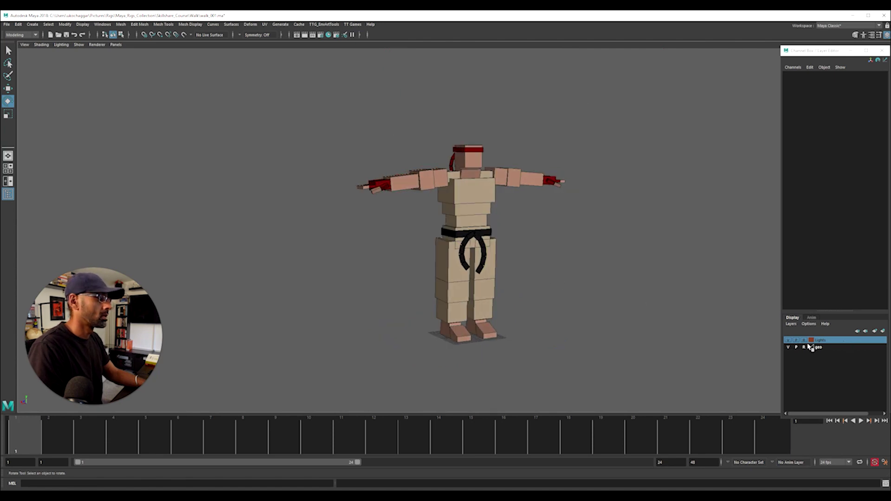
- Make the geo layer selectable and test the foot controls and left leg's Stretchy attribute
left_click(787, 346)
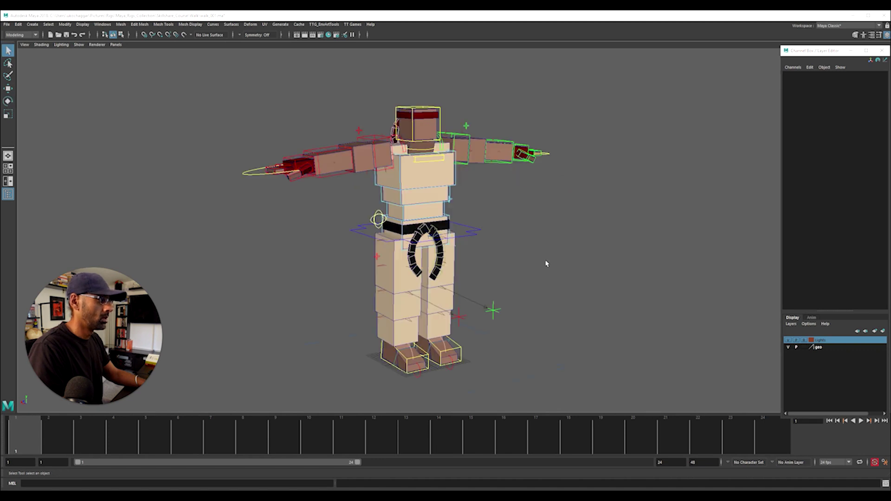
left_click_drag(487, 300, 516, 283, "alt")
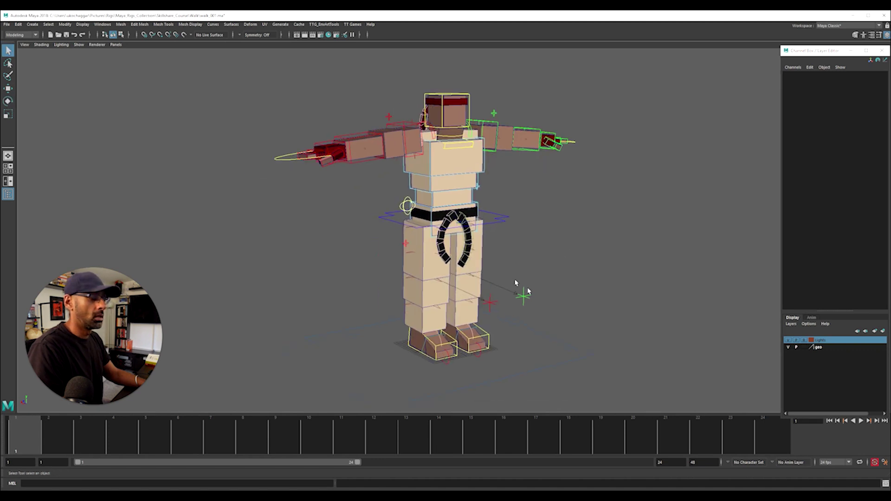
left_click(409, 346)
left_click_drag(400, 351, 492, 374)
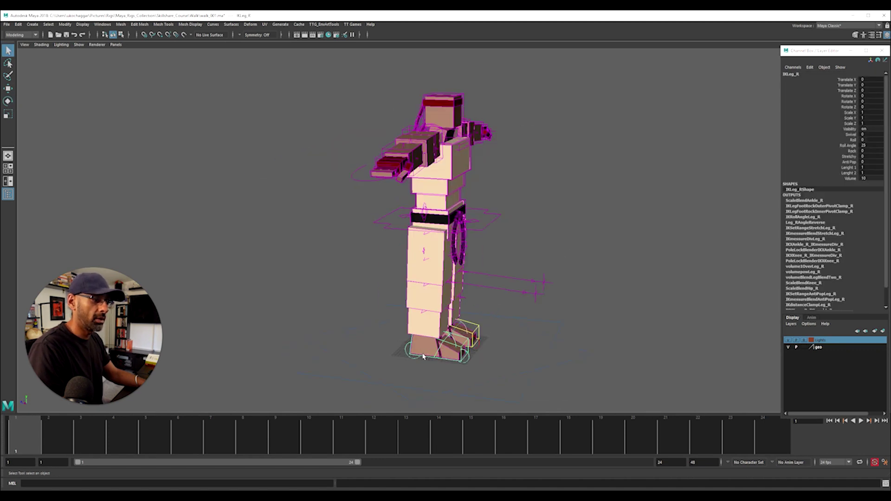
left_click(485, 326)
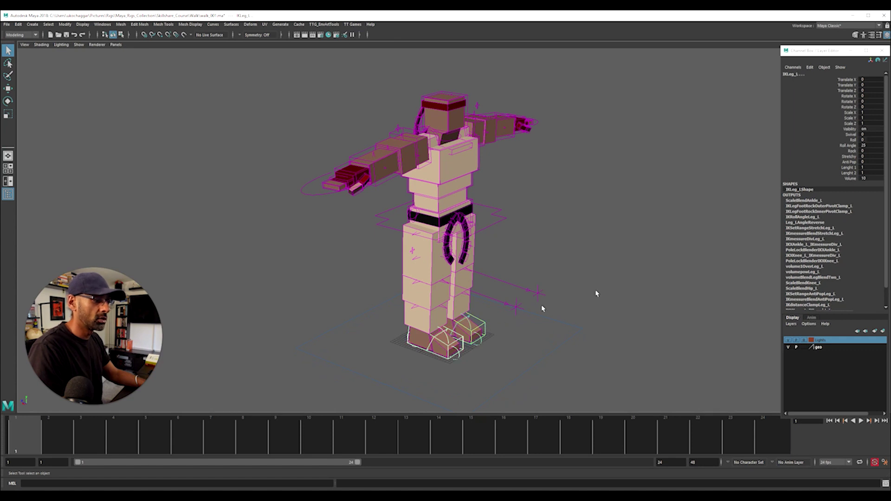
left_click(853, 159)
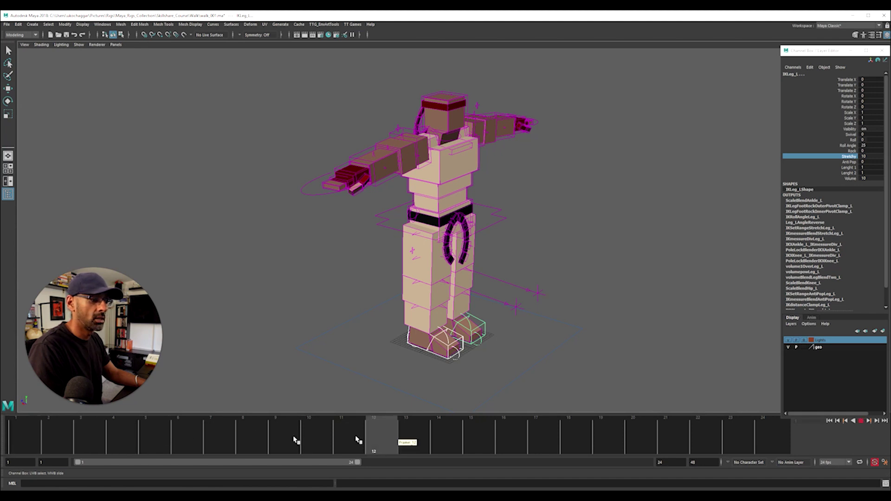
left_click(545, 356)
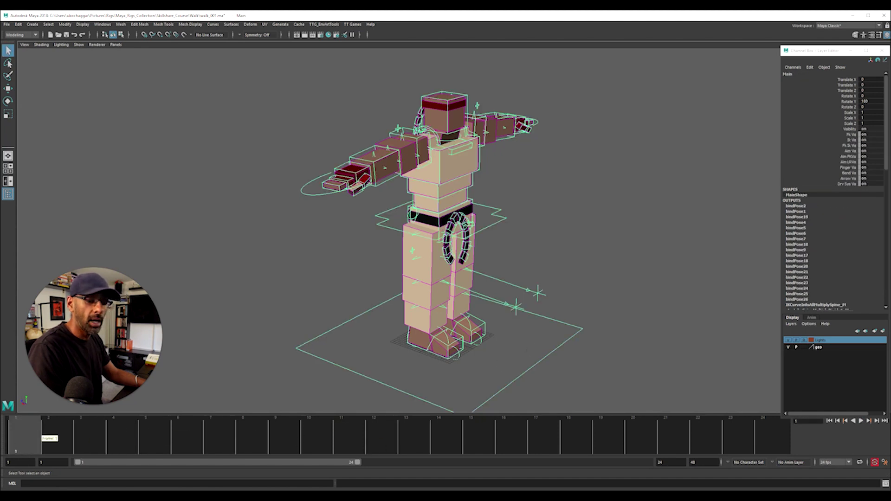
- Set the playback start and current time to frame 0, and re-reference the geo layer
left_click(48, 462)
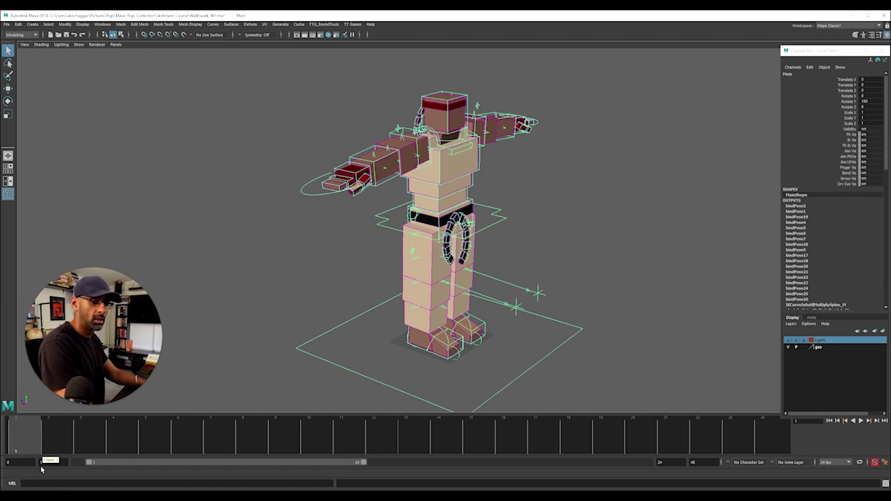
type("0")
key("Return")
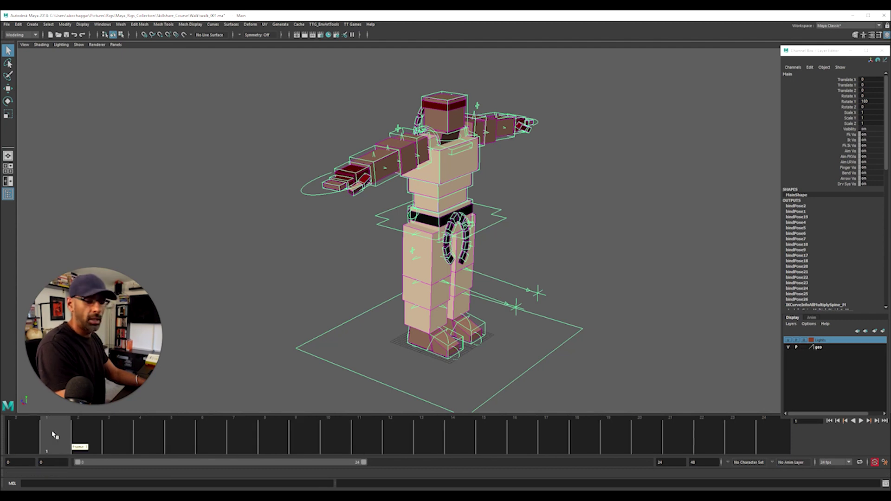
left_click(13, 436)
left_click(433, 281)
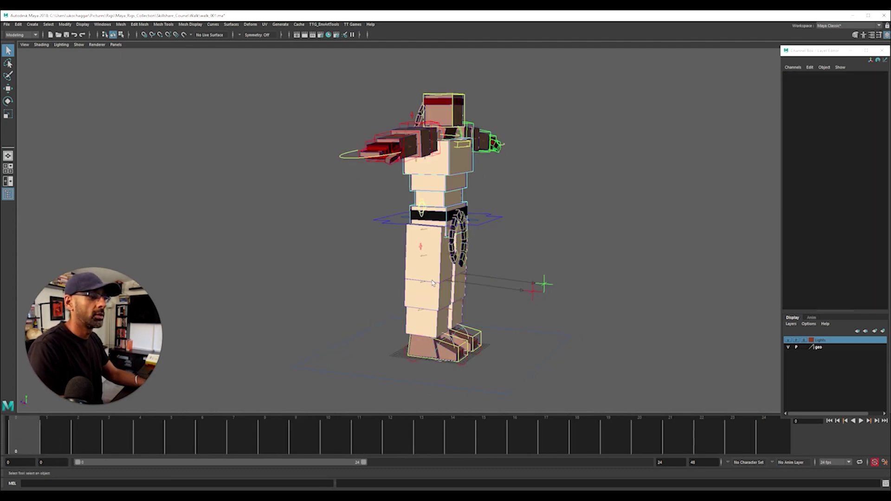
left_click(803, 346)
left_click_drag(626, 314, 674, 324, "alt")
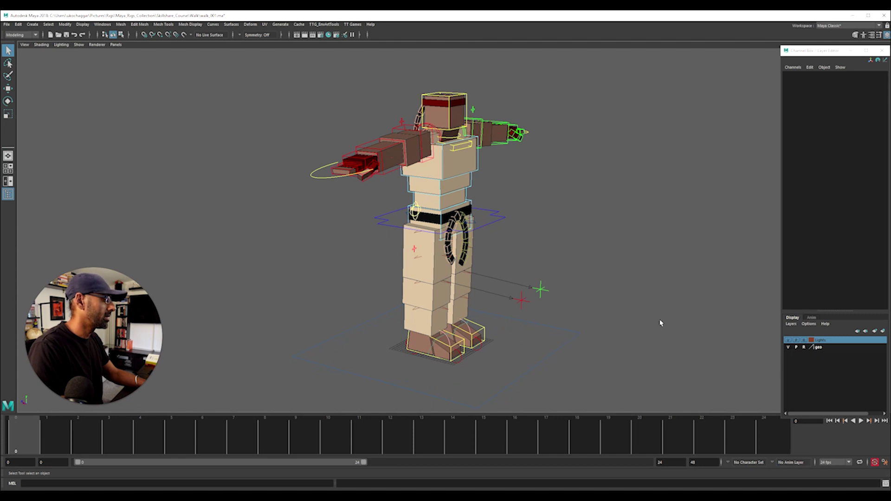
- Test-move and undo the right foot, then maximize the side view beside the reference
left_click(461, 346)
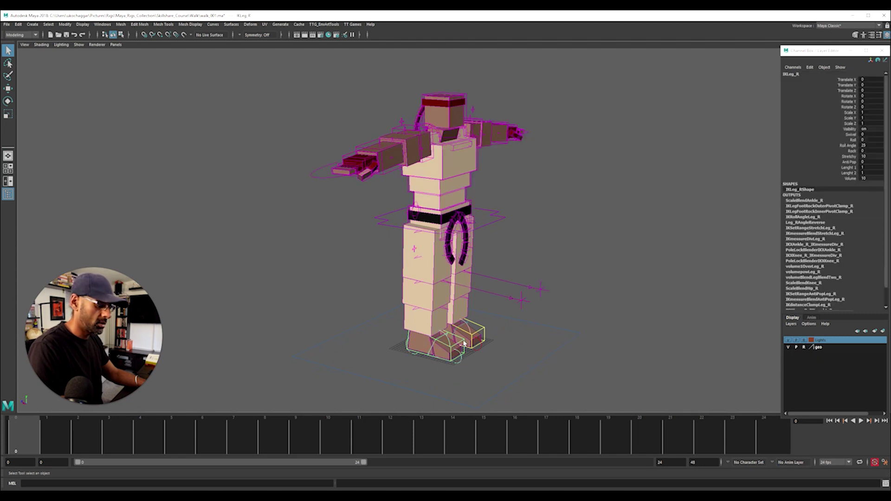
key("w")
left_click_drag(389, 321, 418, 328)
key("ctrl+z")
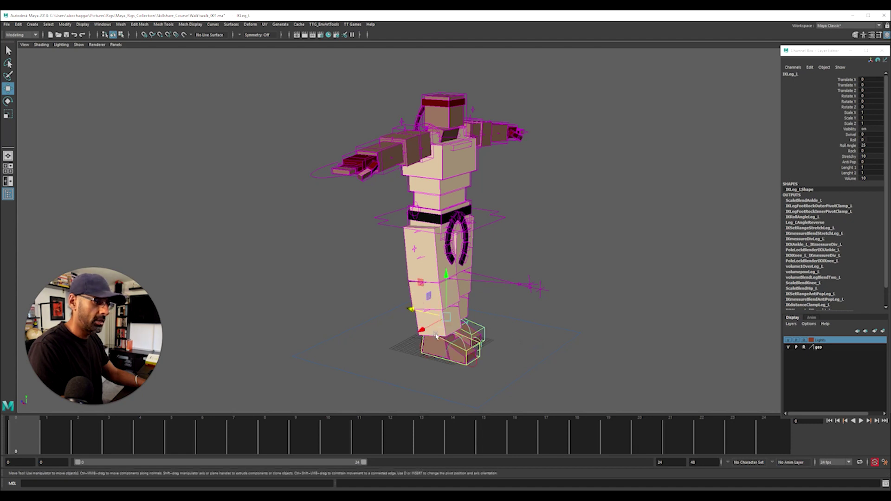
key("space")
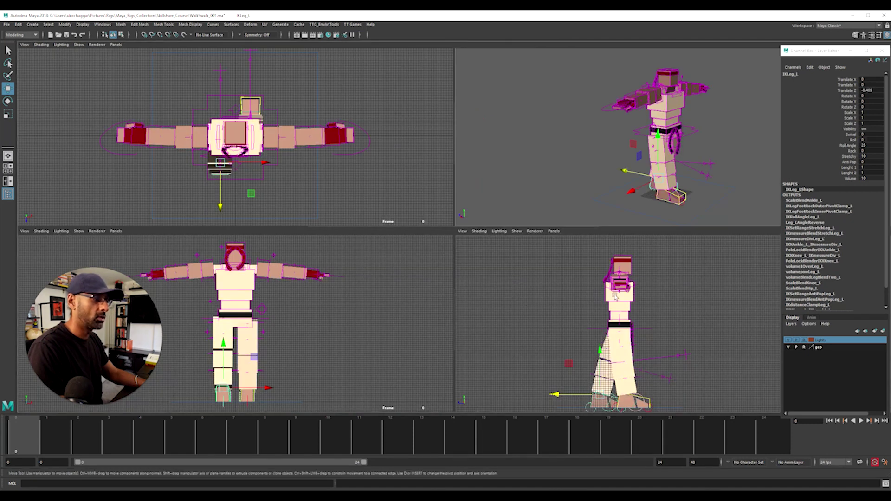
key("space")
middle_click_drag(285, 309, 454, 274, "alt")
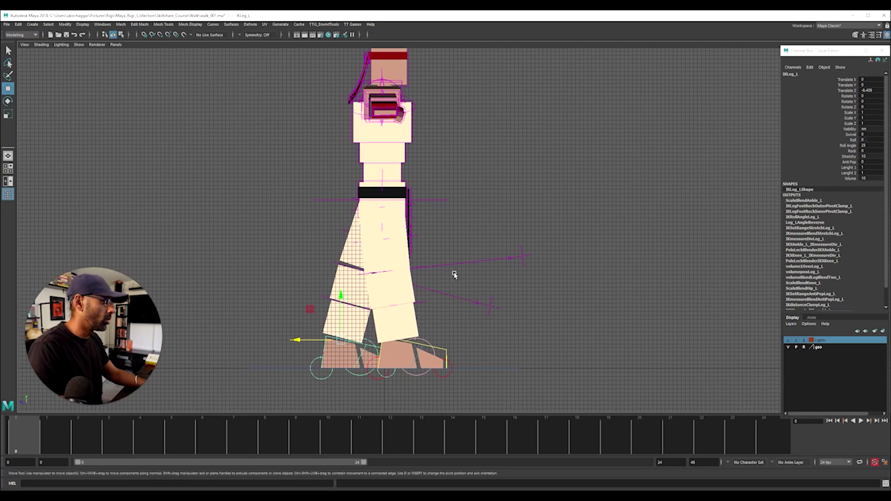
key("alt+Tab")
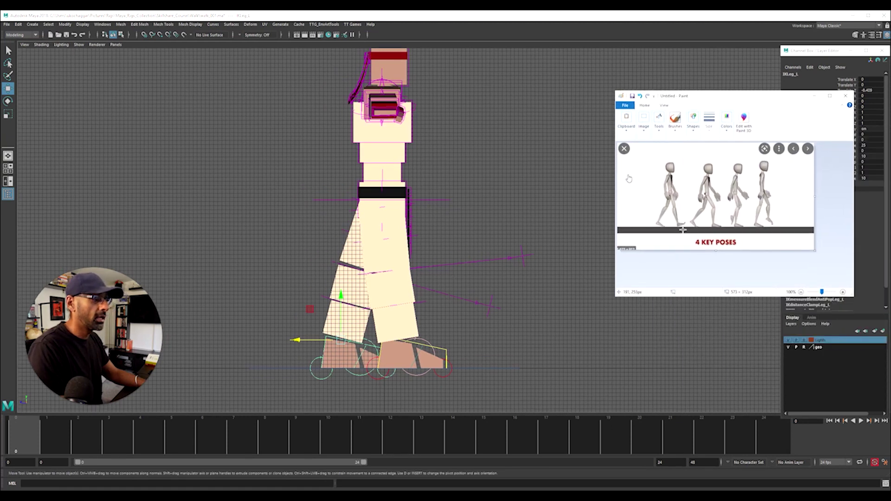
left_click_drag(715, 95, 810, 183)
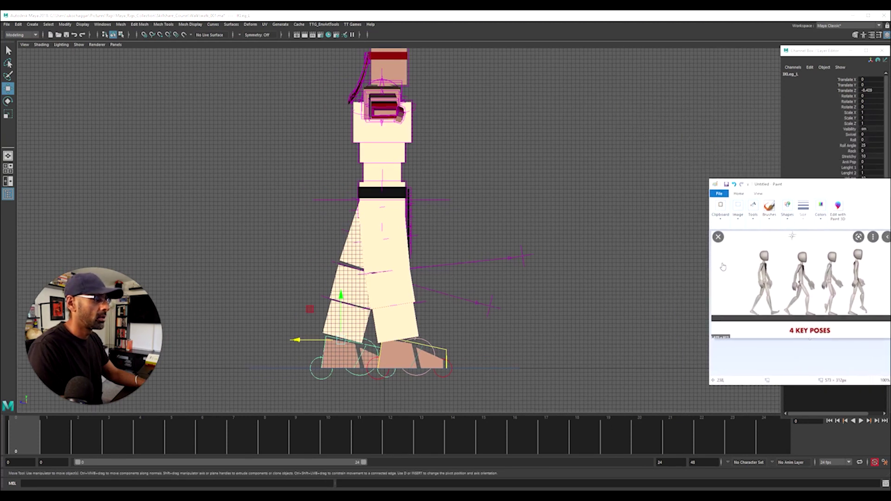
middle_click_drag(362, 346, 391, 332, "alt")
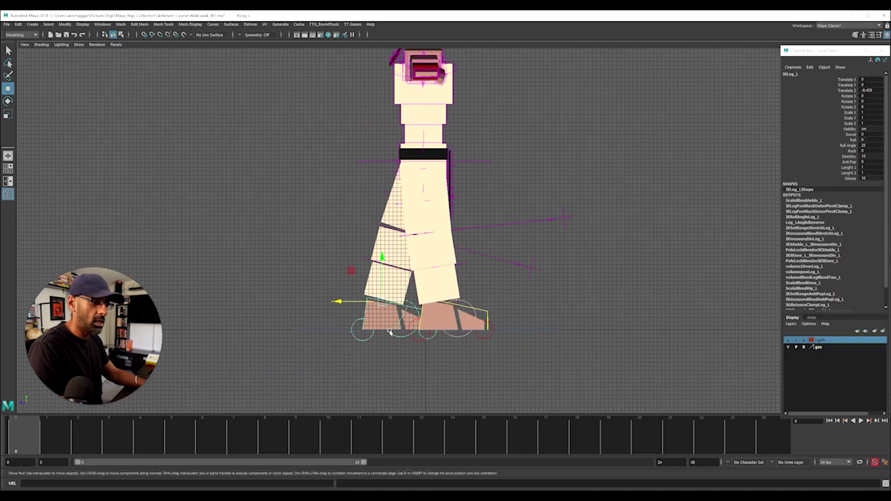
- Roll the left toes and move the left foot forward
left_click(403, 345)
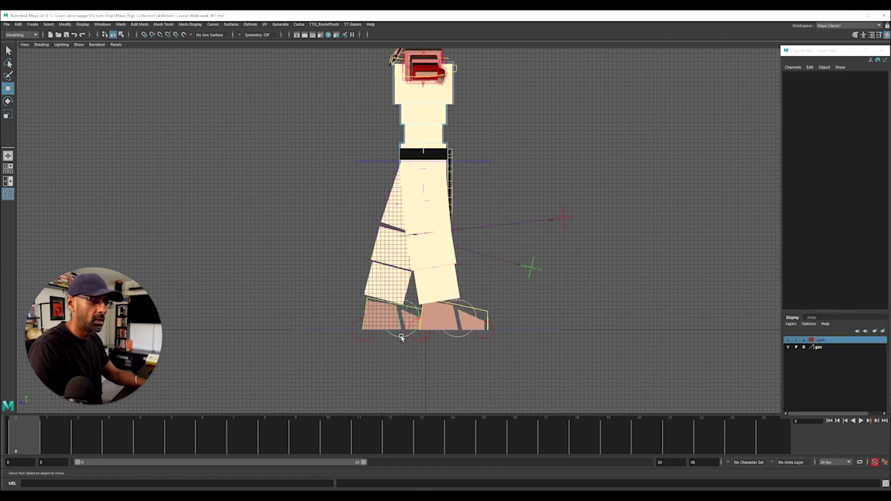
key("e")
left_click_drag(422, 282, 390, 327)
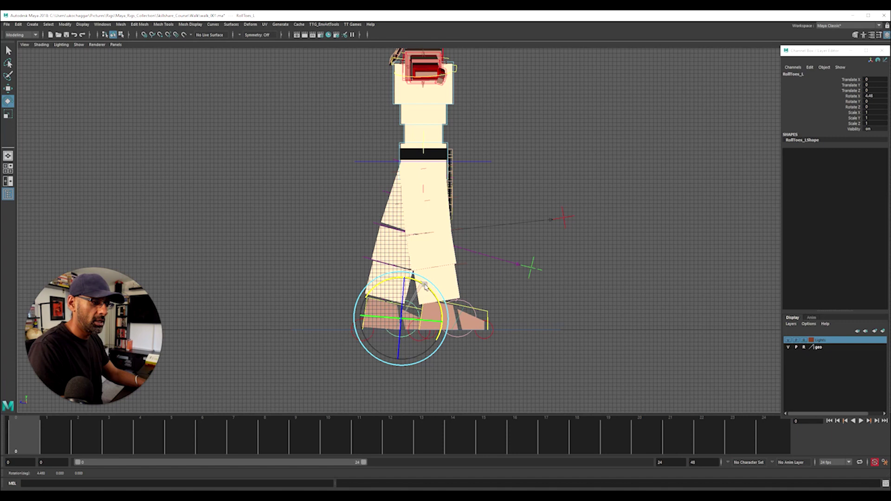
left_click(348, 355)
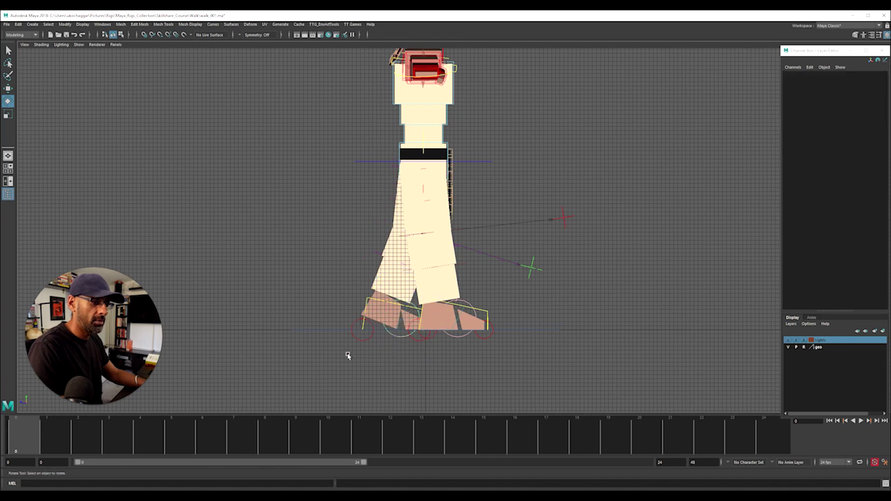
left_click(371, 299)
key("w")
left_click_drag(345, 303, 326, 302)
- Tilt the right foot on its heel and slide the right foot back
left_click(488, 314)
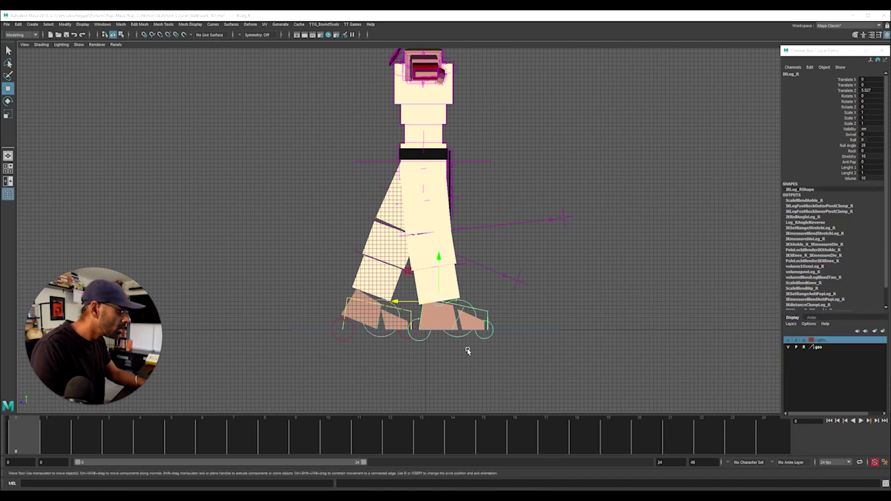
left_click(427, 339)
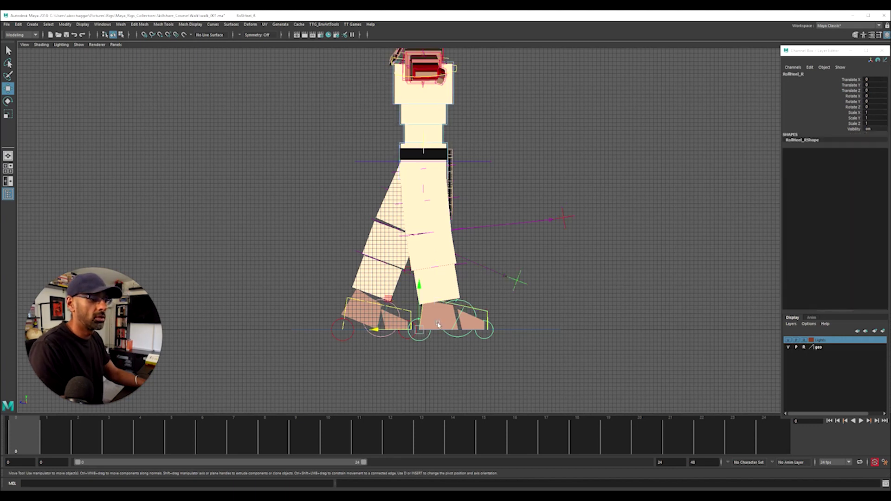
key("e")
left_click_drag(454, 309, 446, 306)
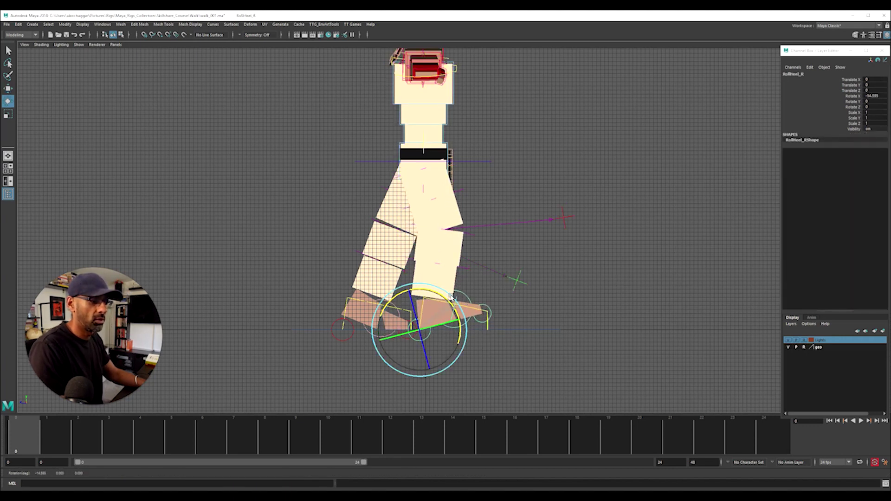
key("w")
left_click(404, 315)
left_click_drag(376, 329, 402, 332)
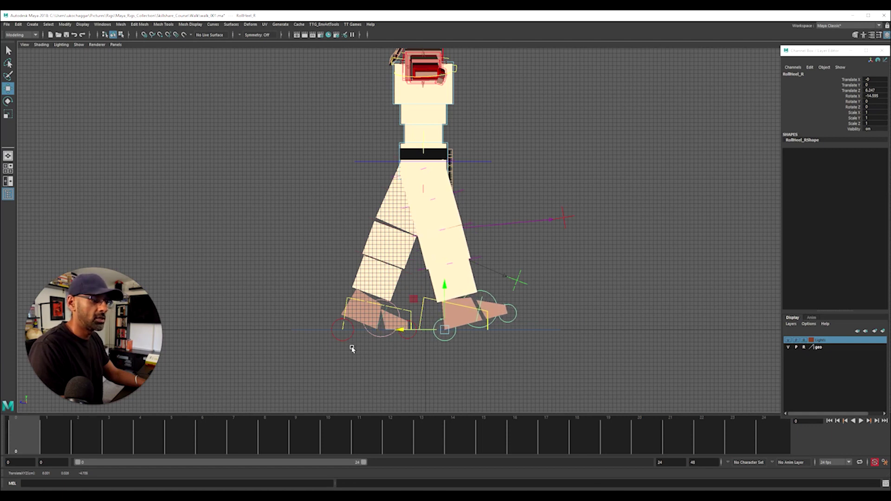
- Bend the left foot further at the toes and select the root hip control
left_click(390, 317)
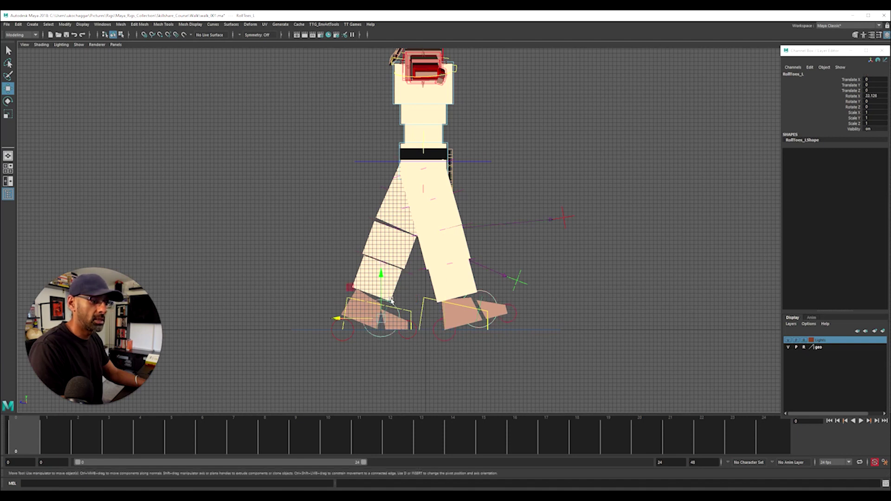
key("e")
mouse_move(390, 306)
left_mouse_down()
mouse_move(408, 289)
mouse_move(422, 302)
left_mouse_up()
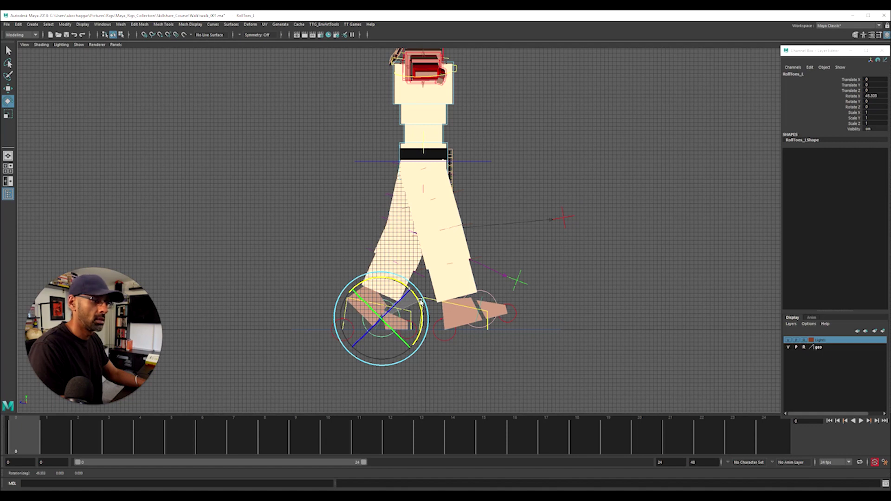
left_click(381, 168)
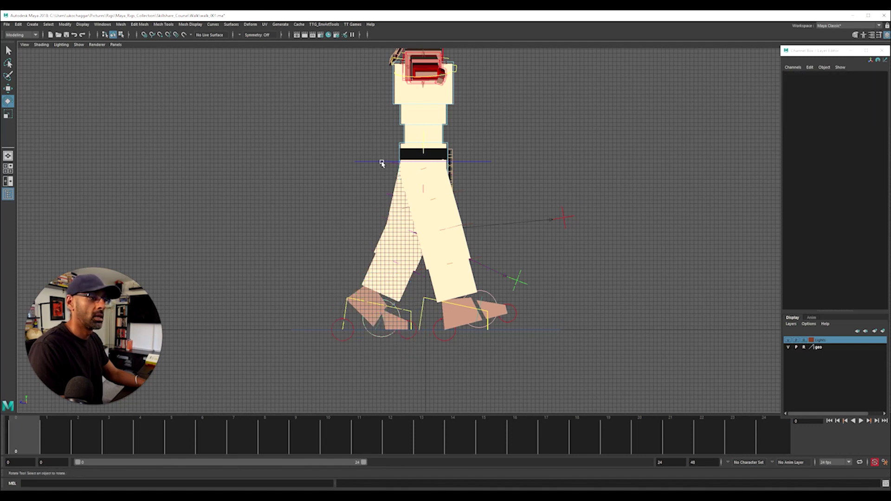
key("z")
middle_click_drag(373, 209, 390, 243, "alt")
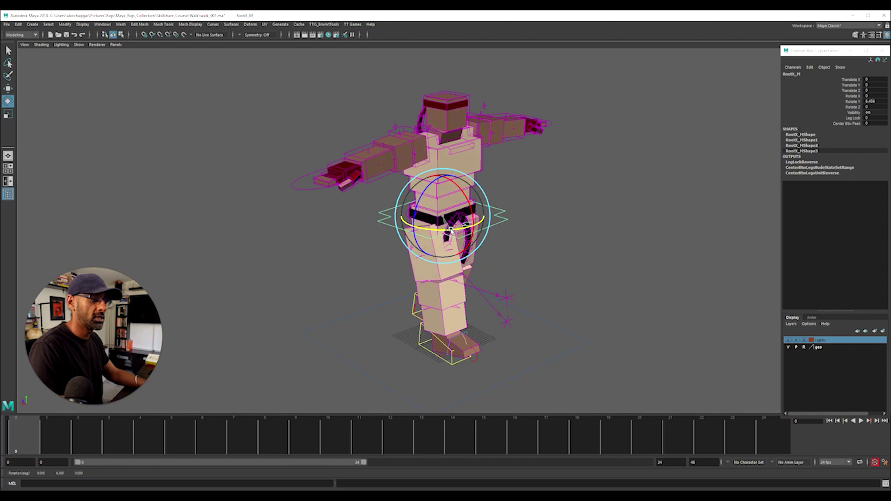
- Tilt the upper body at FKRoot_M, setting its Rotate X to 10
left_click(487, 239)
scroll(487, 239, "up", 3)
scroll(488, 239, "up", 2)
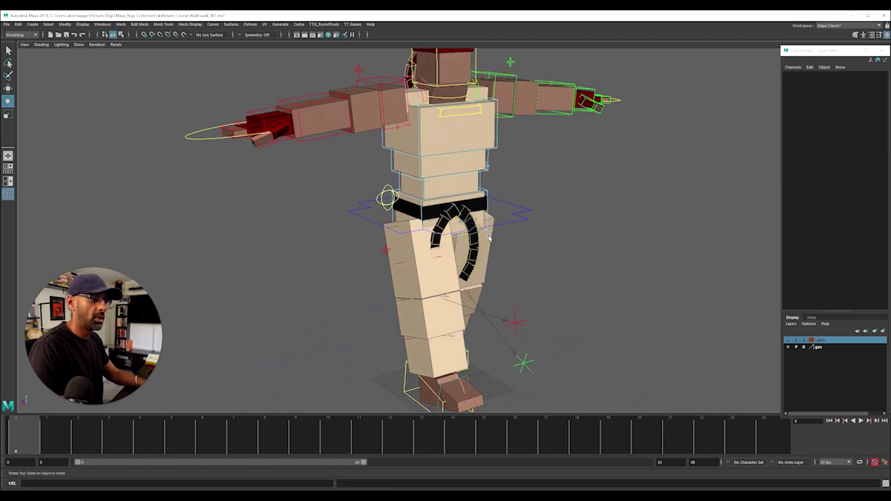
left_click(489, 214)
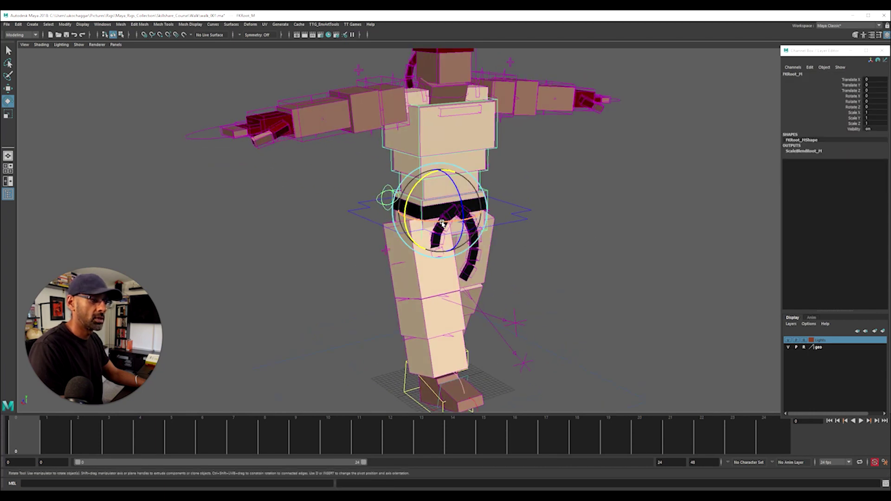
left_click_drag(442, 222, 449, 224)
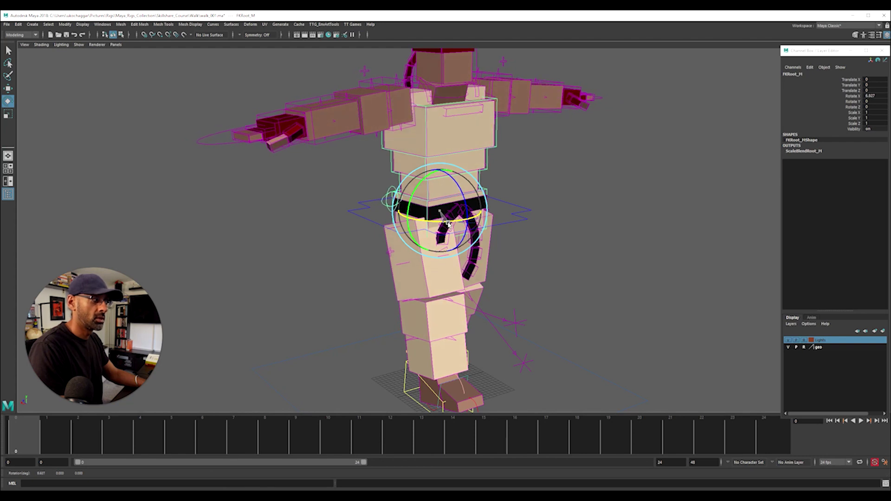
mouse_move(449, 224)
left_mouse_down("alt")
mouse_move(505, 229)
mouse_move(460, 222)
left_mouse_up("alt")
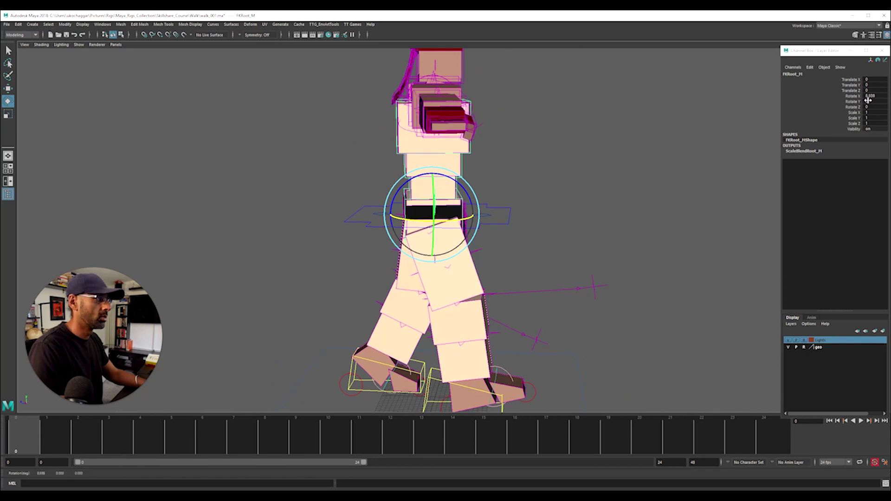
left_click(870, 95)
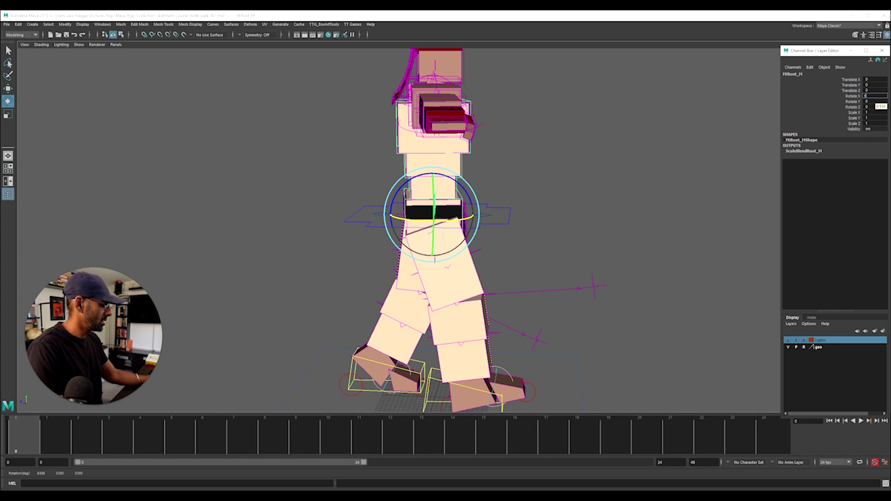
type("0")
key("Return")
scroll(557, 242, "down", 1)
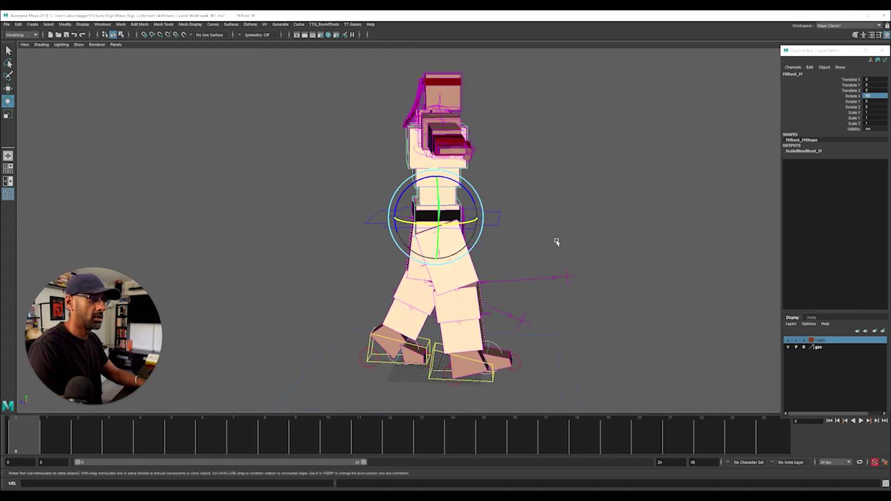
mouse_move(557, 243)
left_mouse_down("alt")
mouse_move(488, 251)
mouse_move(497, 374)
left_mouse_up("alt")
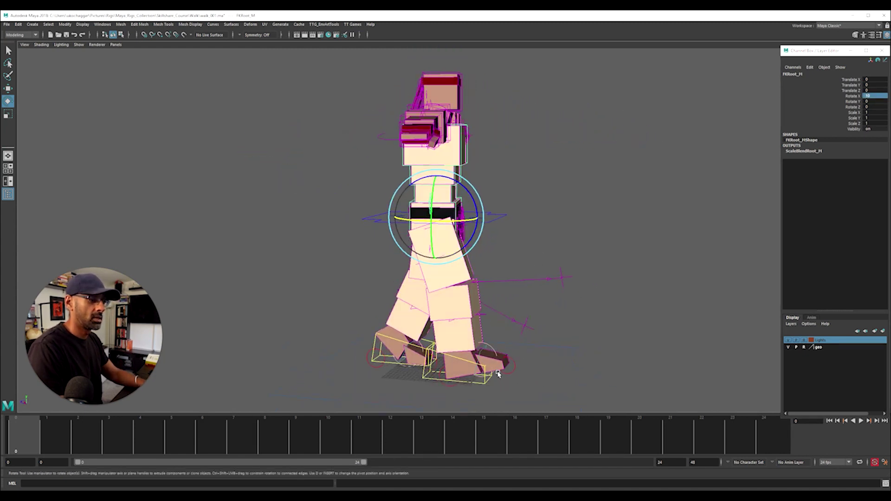
- Move the right foot forward in the maximized side view
left_click(429, 383)
key("space")
key("space")
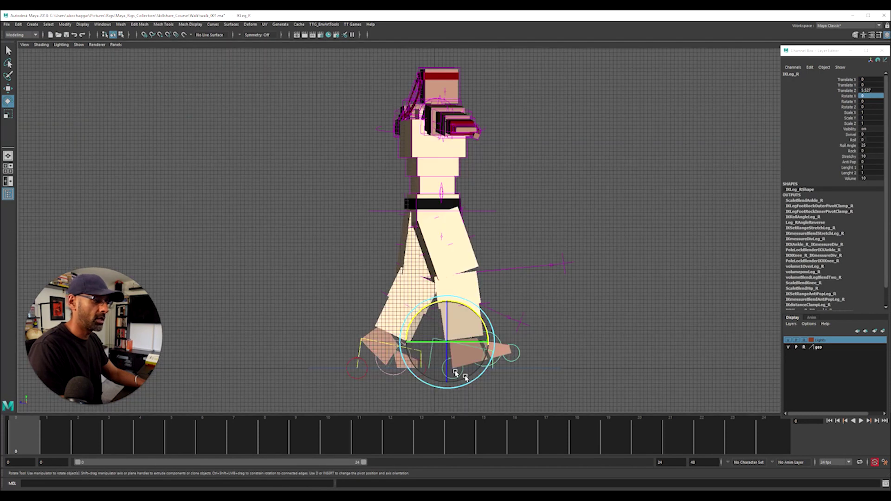
key("w")
middle_click_drag(419, 353, 409, 343)
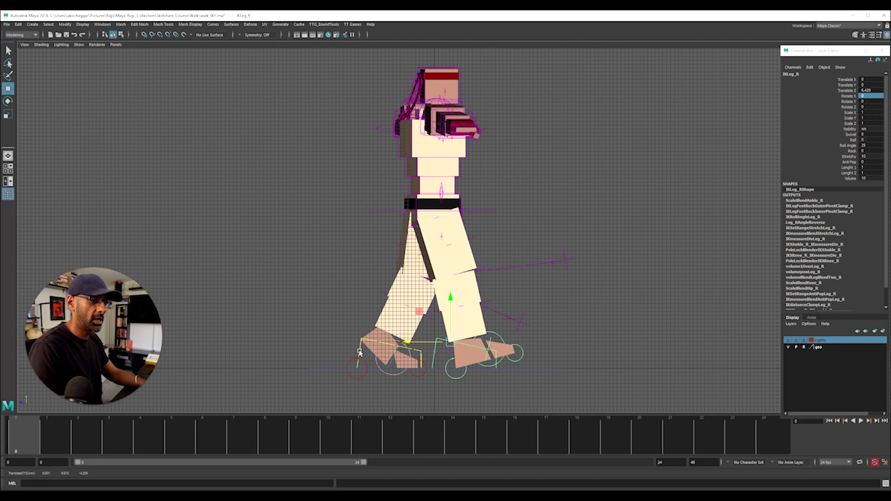
- Roll RollToes_L up onto the toes, then select the lower spine control in perspective
left_click(393, 372)
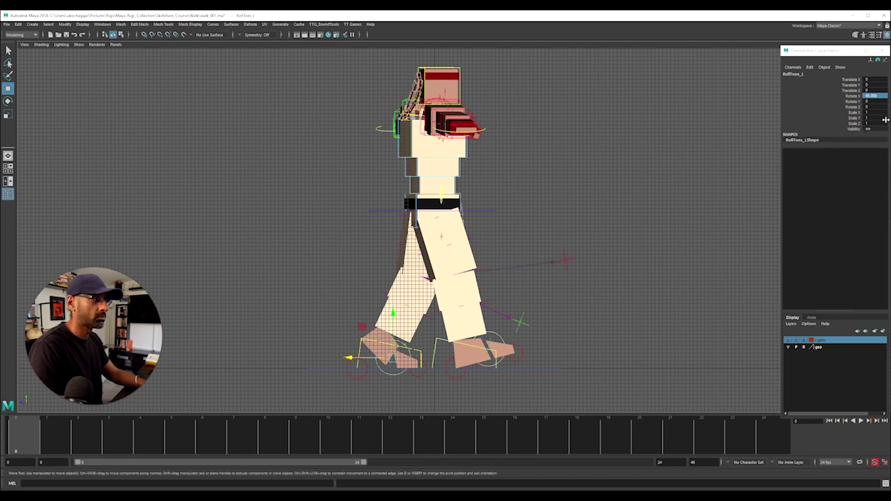
key("e")
left_click_drag(426, 341, 410, 321)
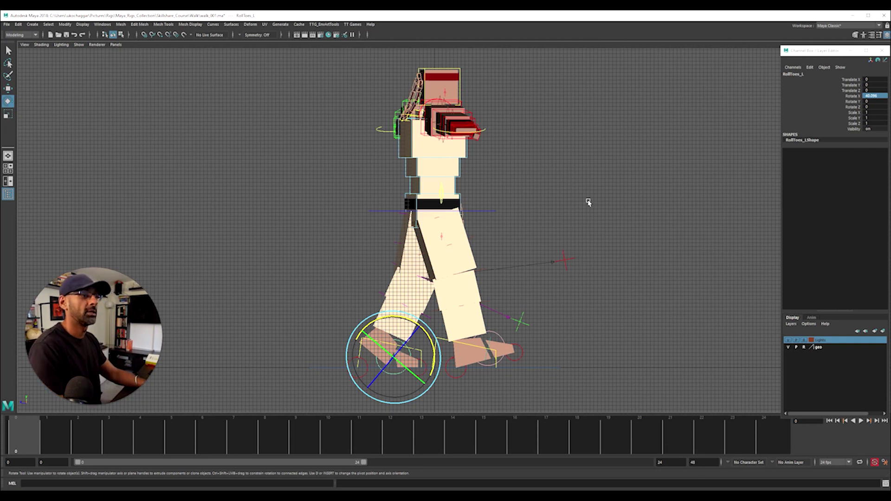
left_click_drag(577, 212, 518, 200, "alt")
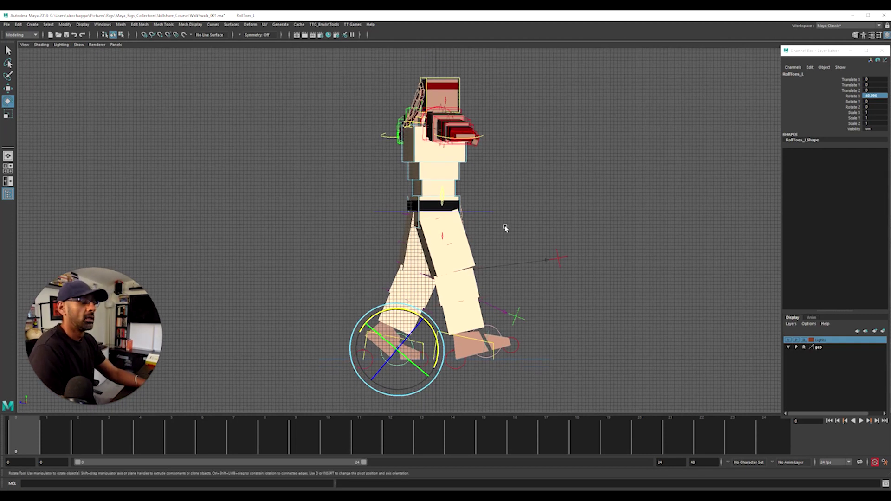
key("space")
key("space")
mouse_move(592, 139)
left_mouse_down("alt")
mouse_move(471, 200)
mouse_move(491, 180)
mouse_move(558, 182)
left_mouse_up("alt")
left_click(489, 183)
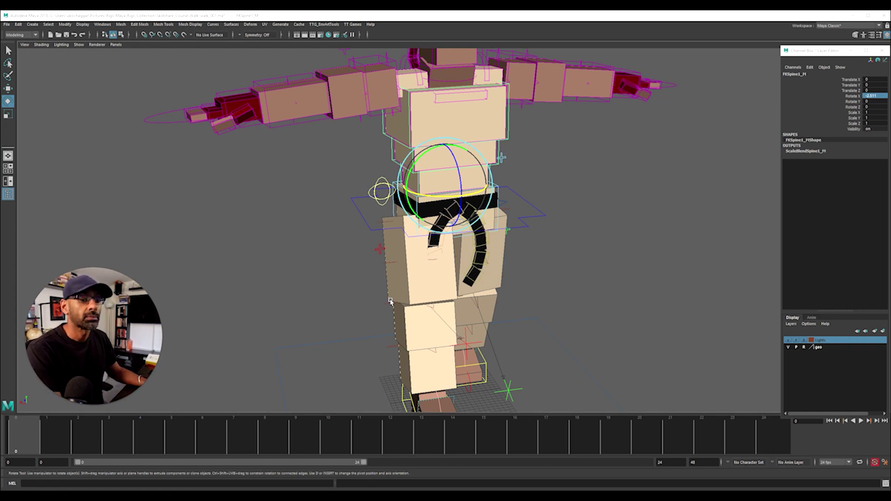
left_click_drag(390, 301, 448, 227, "alt")
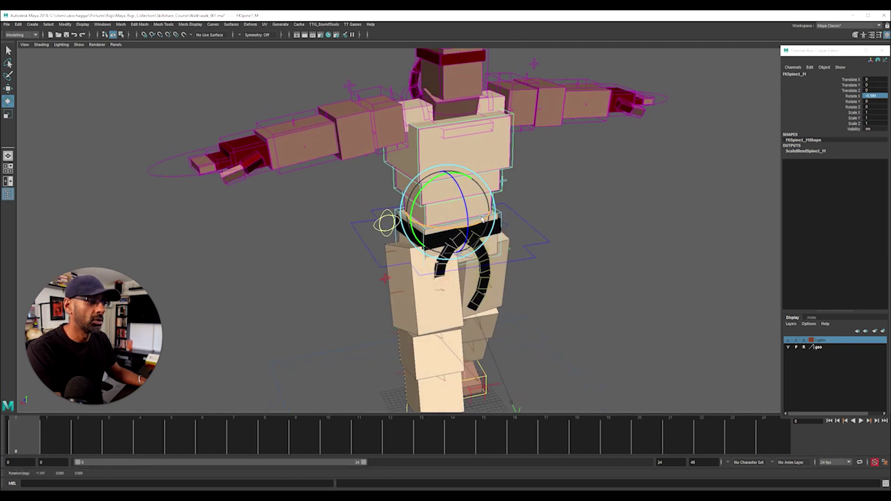
left_click_drag(445, 224, 479, 223)
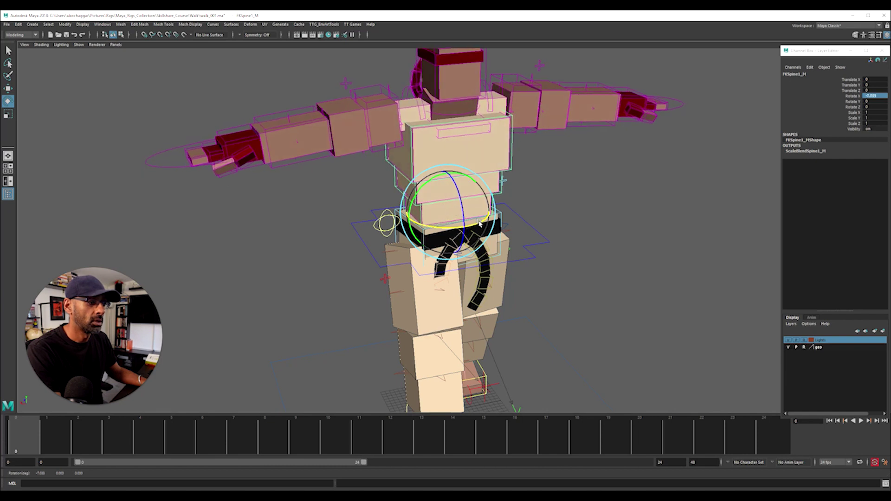
left_click(507, 202)
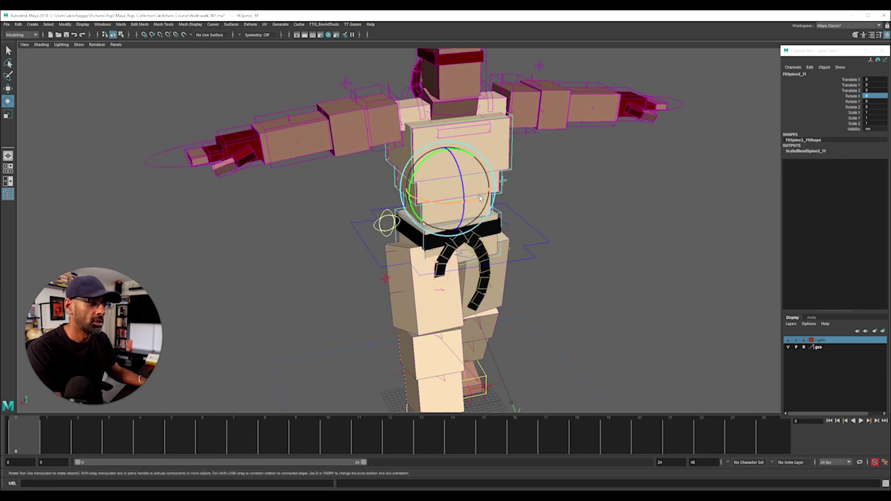
key("z")
key("z")
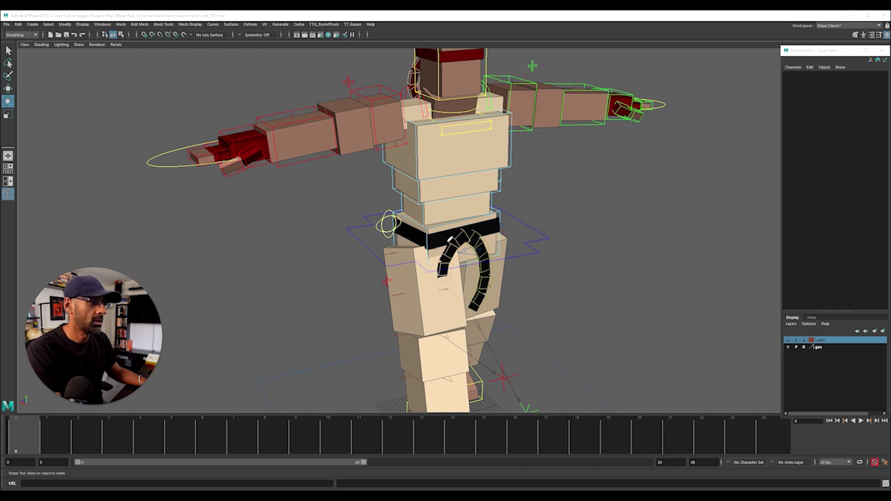
left_click_drag(428, 238, 522, 219)
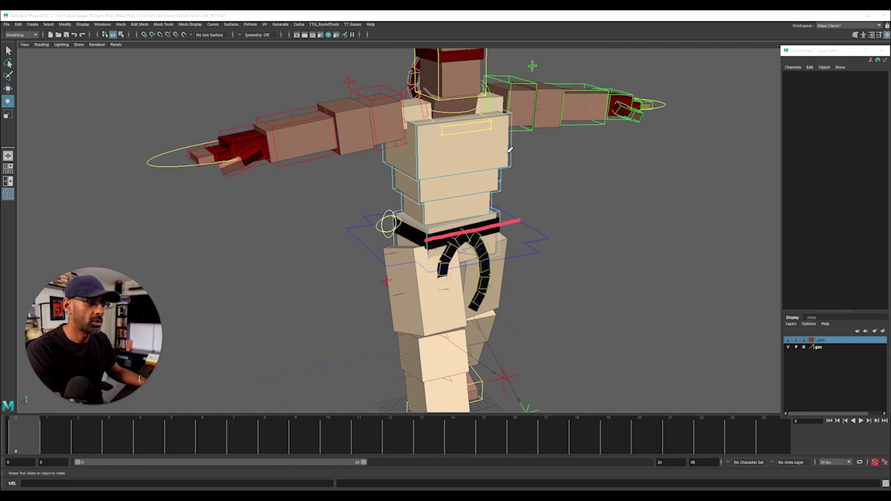
left_click_drag(510, 150, 474, 151)
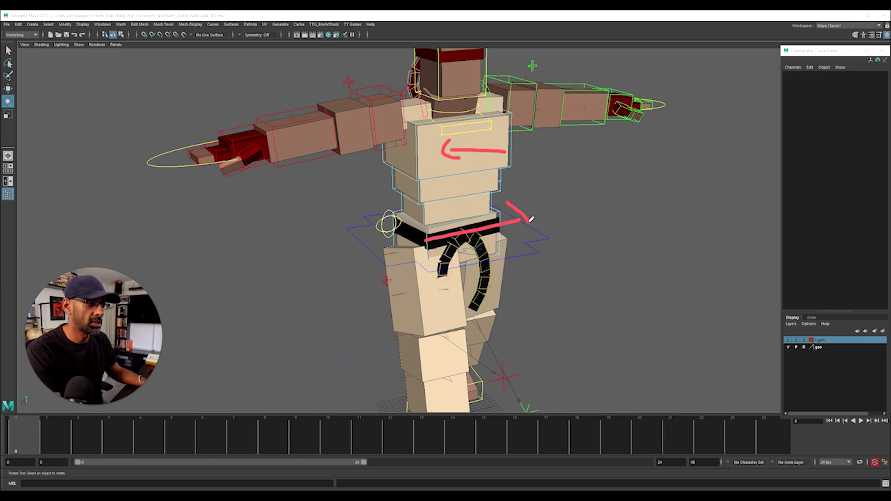
left_click_drag(427, 220, 456, 220)
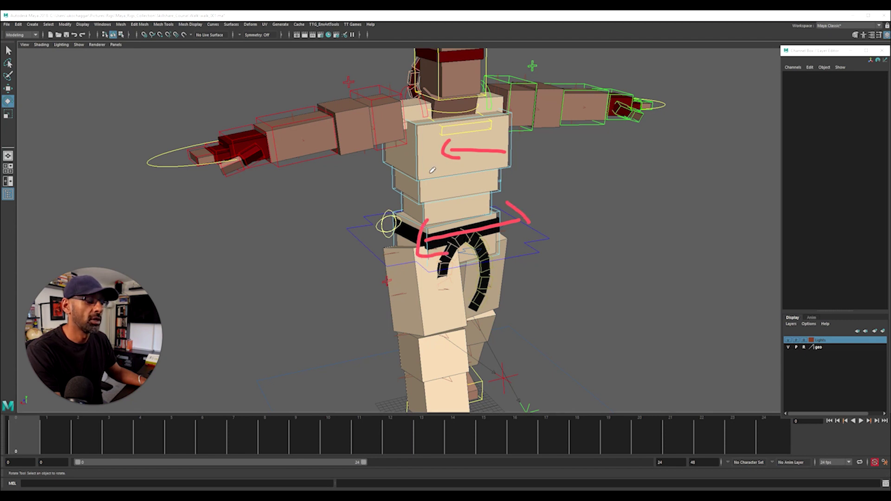
key("Delete")
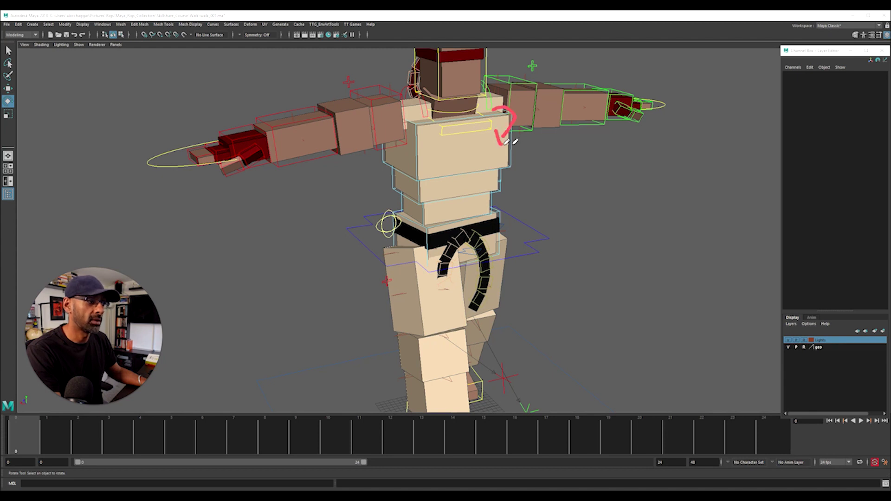
key("Delete")
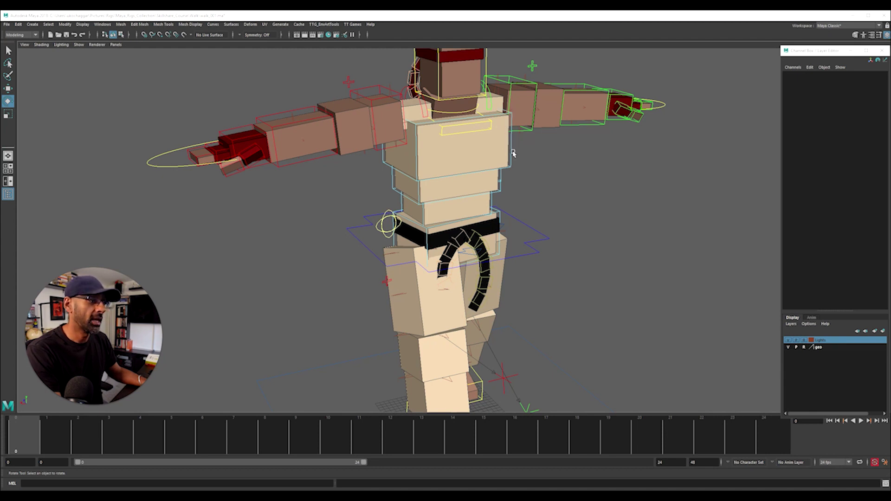
- Try rotating the chest, then undo back to the T-pose
left_click(511, 152)
left_click_drag(487, 164, 476, 173)
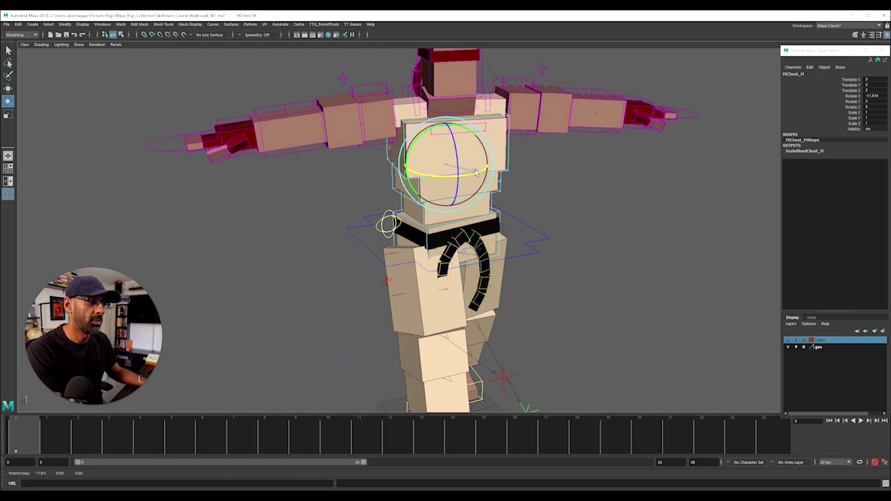
key("z")
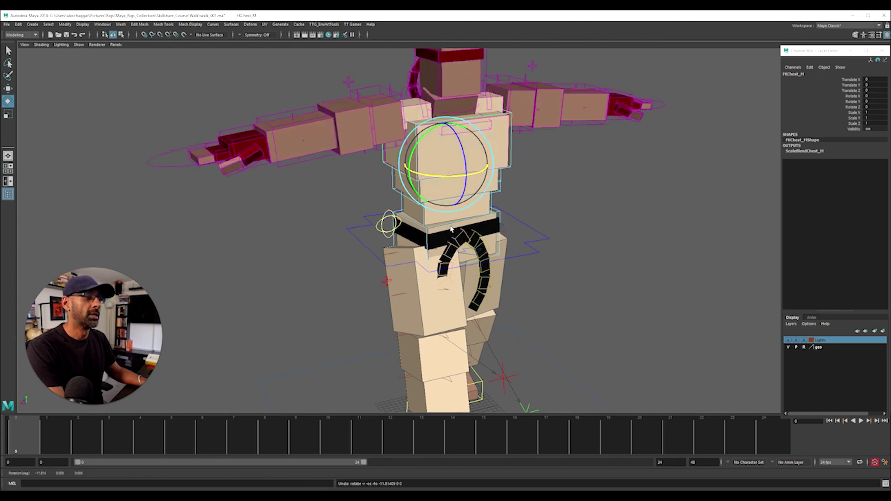
key("z")
left_click(492, 202)
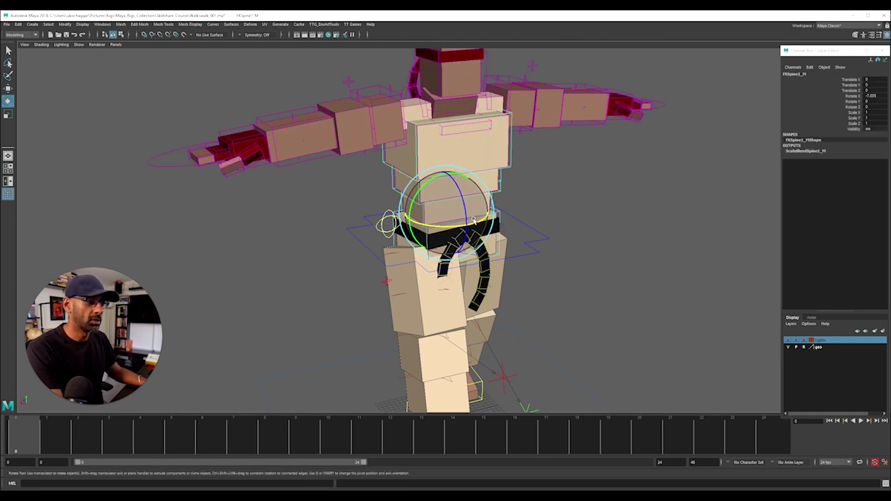
key("z")
- Tilt the upper spine and chest controls slightly
left_click(502, 189)
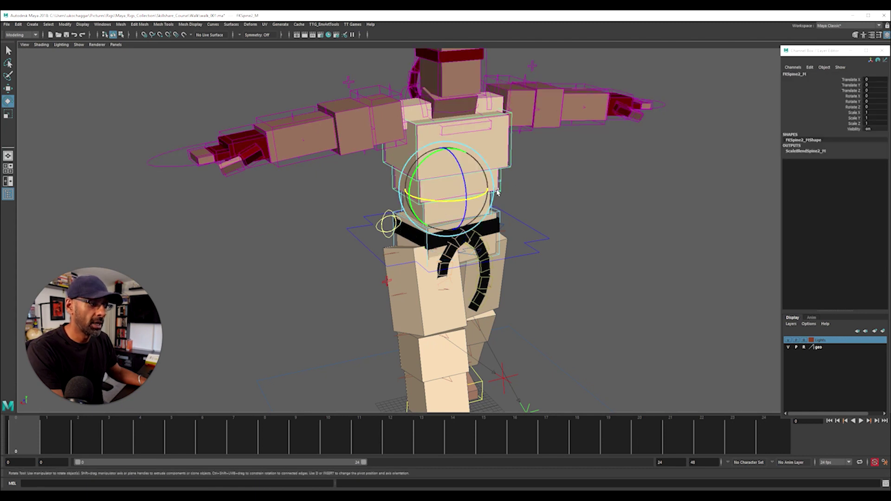
left_click_drag(482, 194, 479, 194)
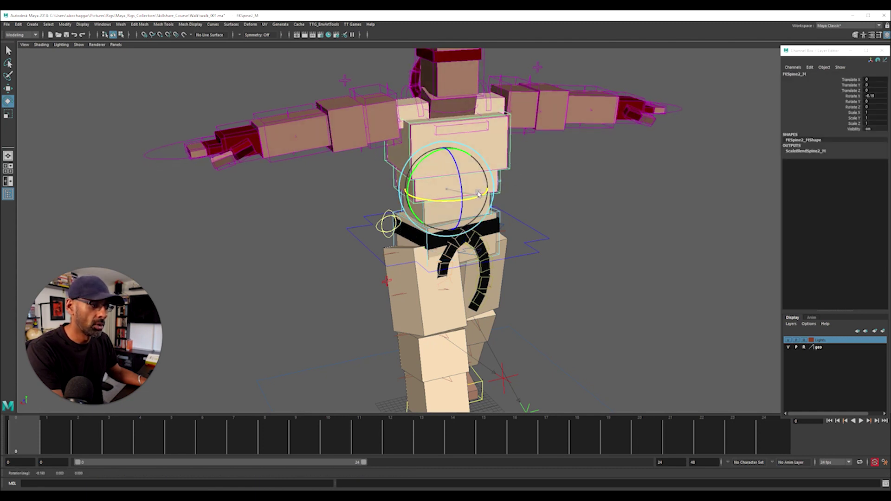
key("z")
left_click(509, 168)
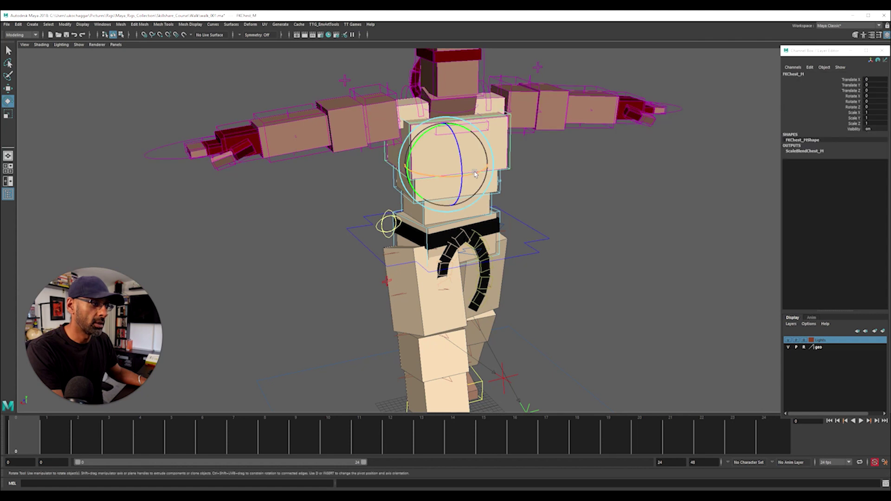
left_click(474, 175)
left_click_drag(474, 175, 470, 179)
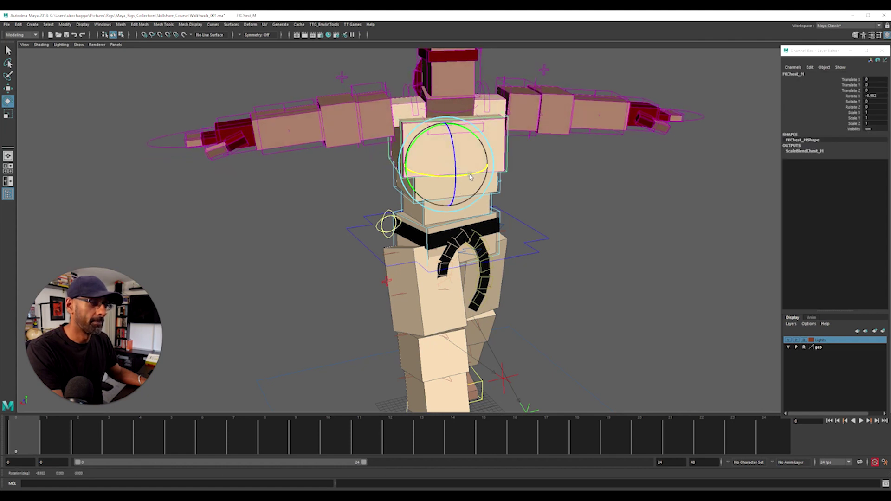
middle_click_drag(470, 178, 460, 183, "alt")
key("z")
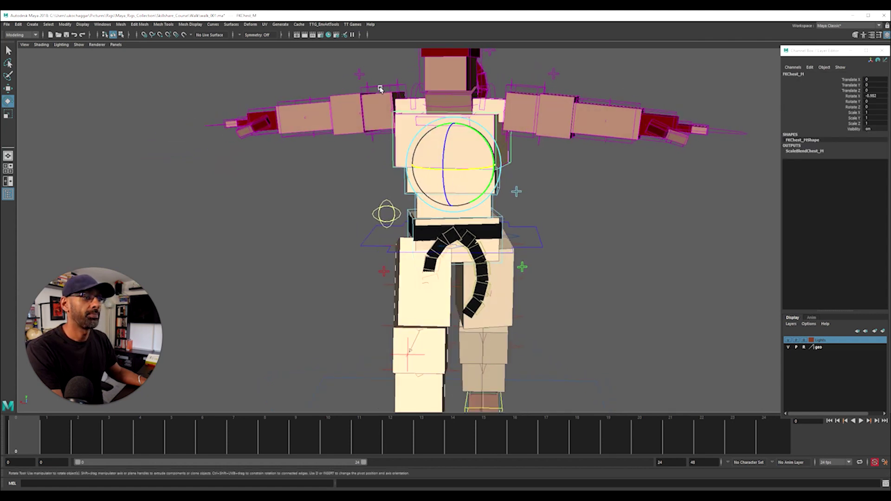
left_click(383, 86)
mouse_move(387, 91)
left_mouse_down()
mouse_move(406, 54)
mouse_move(379, 45)
left_mouse_up()
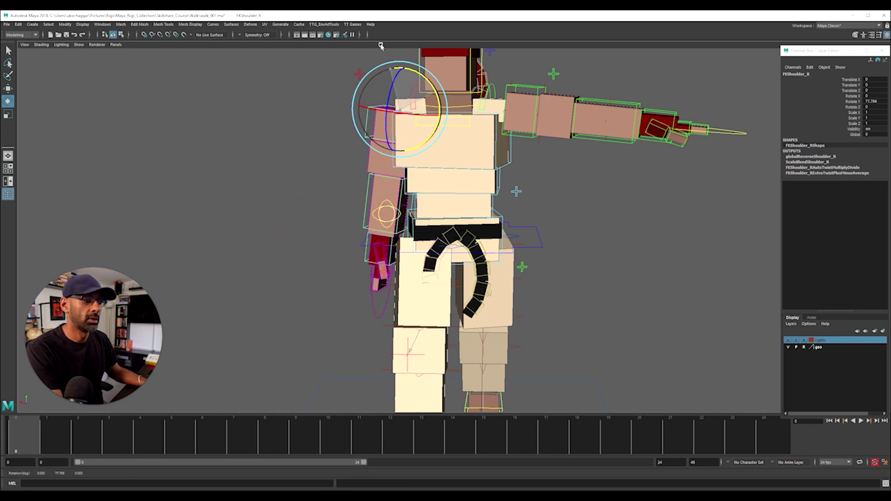
left_click(525, 87)
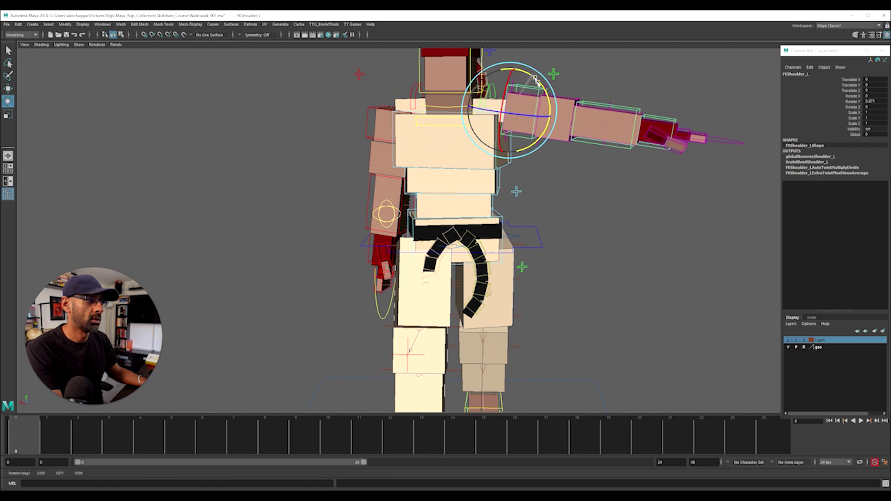
mouse_move(526, 86)
left_mouse_down()
mouse_move(538, 119)
mouse_move(529, 105)
left_mouse_up()
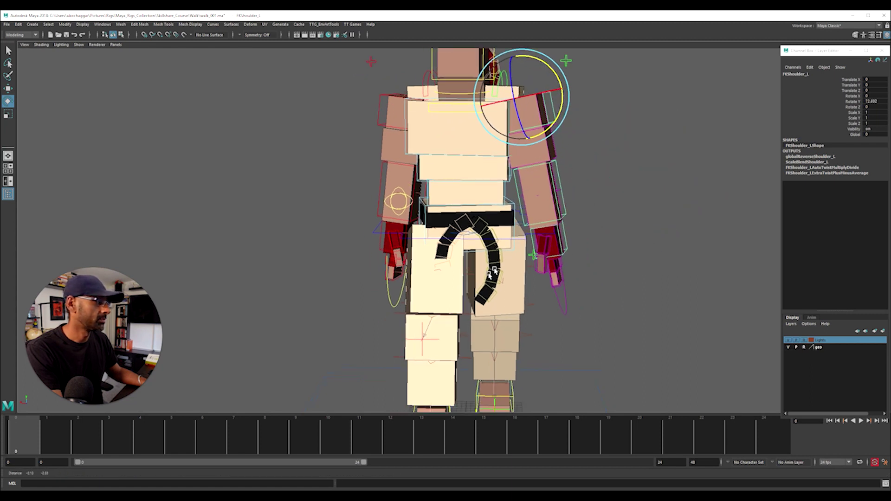
scroll(588, 265, "up", 4)
left_click_drag(587, 263, 620, 309, "alt")
left_click(607, 321)
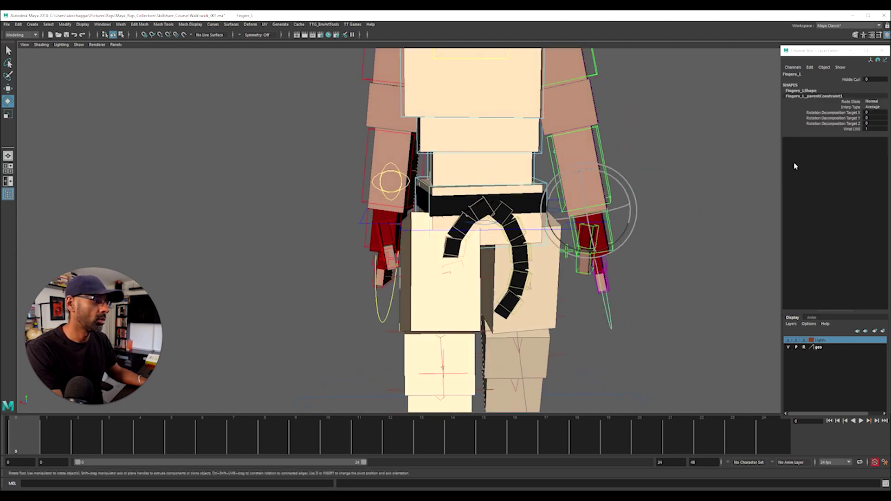
left_click(849, 79)
middle_click_drag(654, 183, 677, 182)
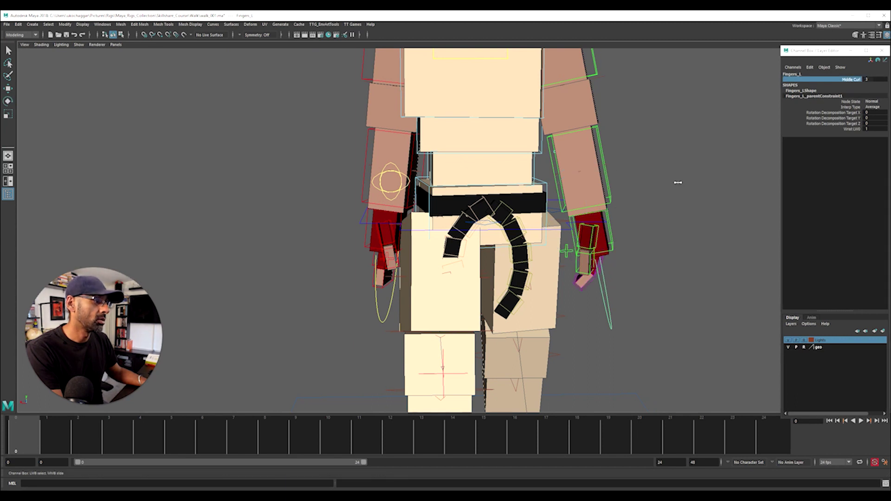
left_click_drag(654, 226, 355, 327, "alt")
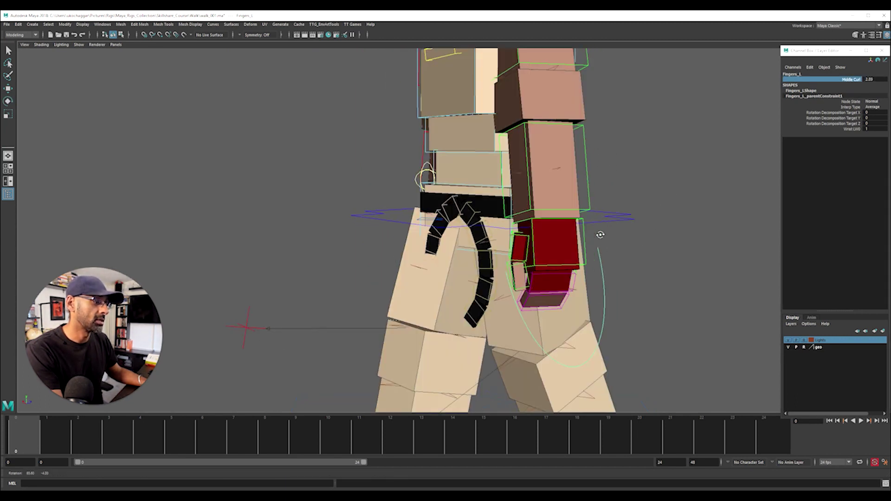
left_click(374, 324)
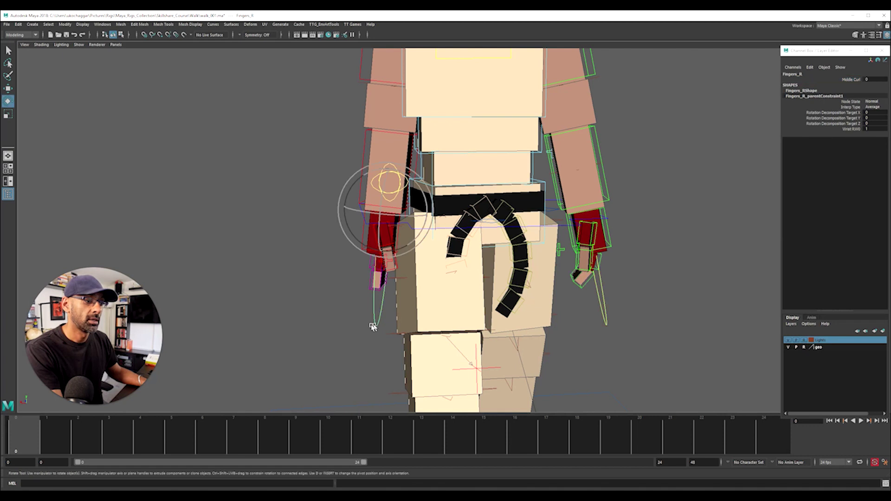
left_click(850, 79)
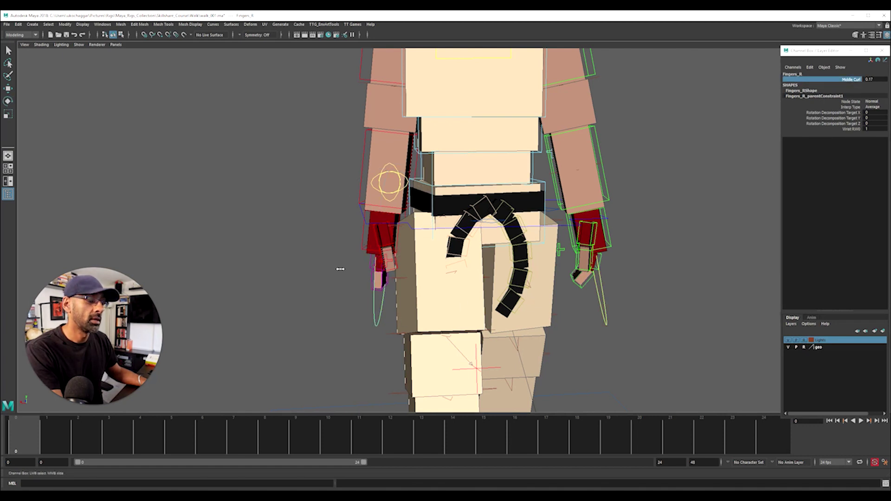
middle_click_drag(333, 273, 367, 266)
scroll(466, 214, "down", 4)
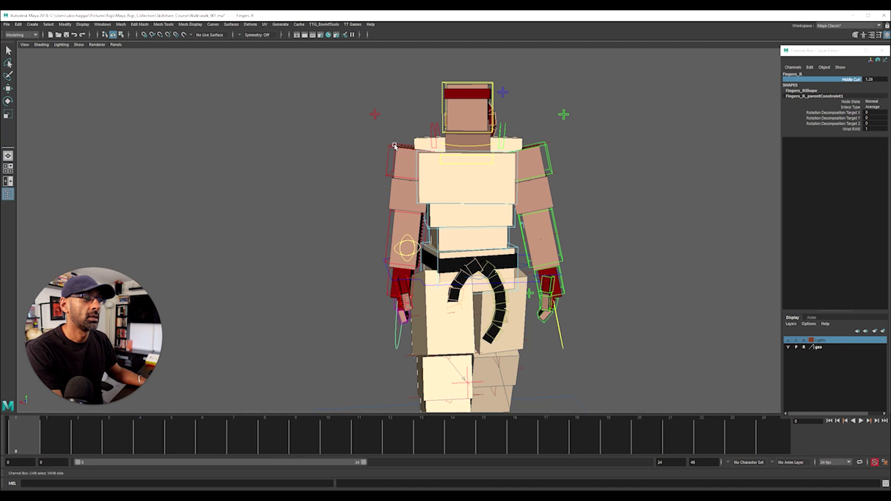
left_click(395, 146)
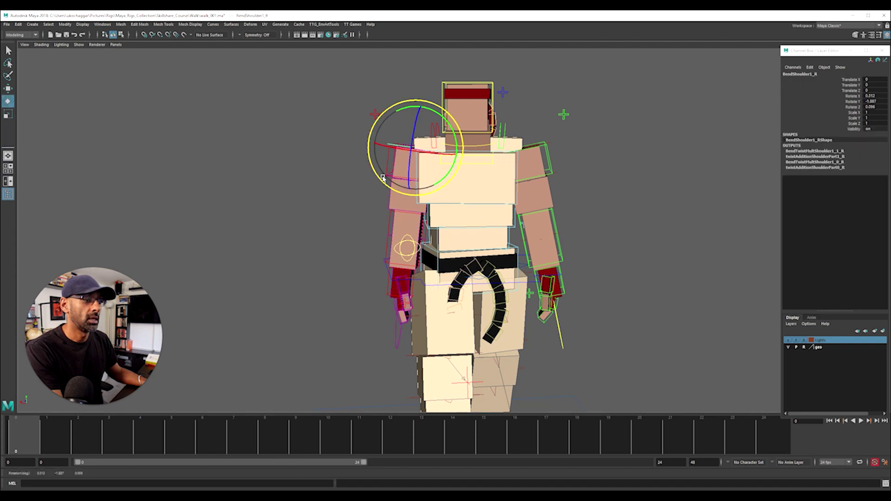
left_click_drag(390, 170, 414, 189)
key("w")
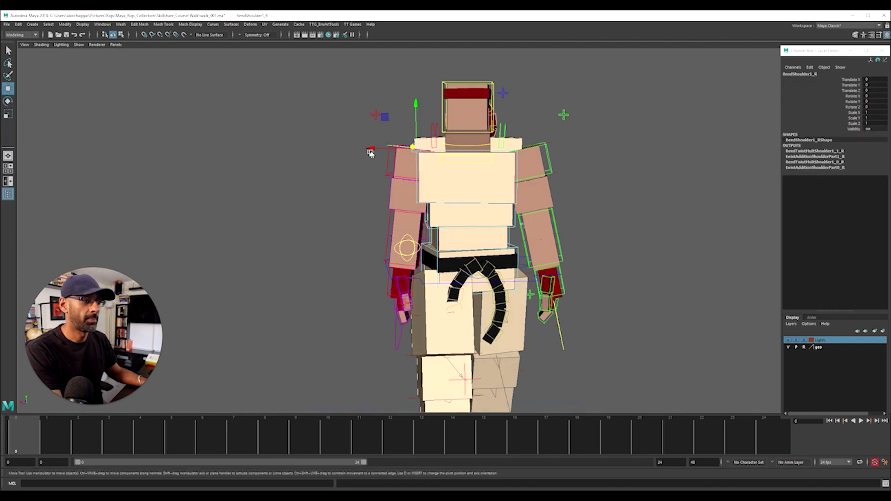
left_click_drag(372, 152, 292, 149)
key("z")
key("z")
key("z")
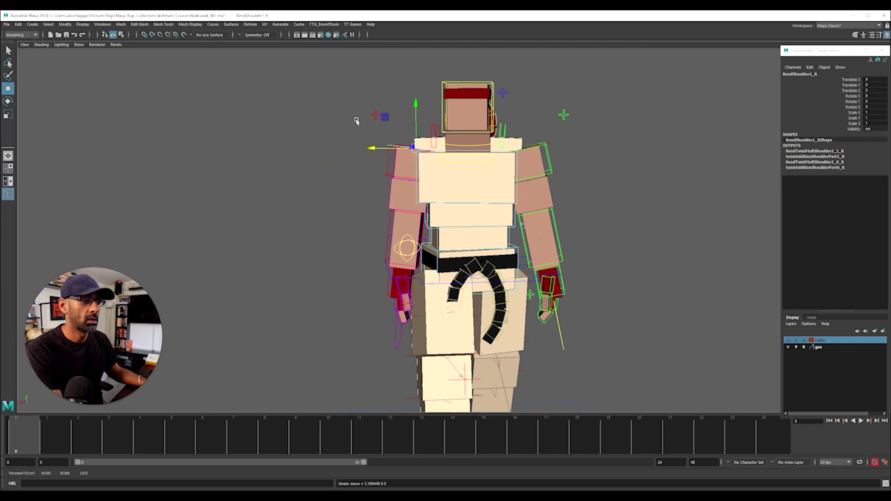
left_click(379, 142)
left_click(388, 145)
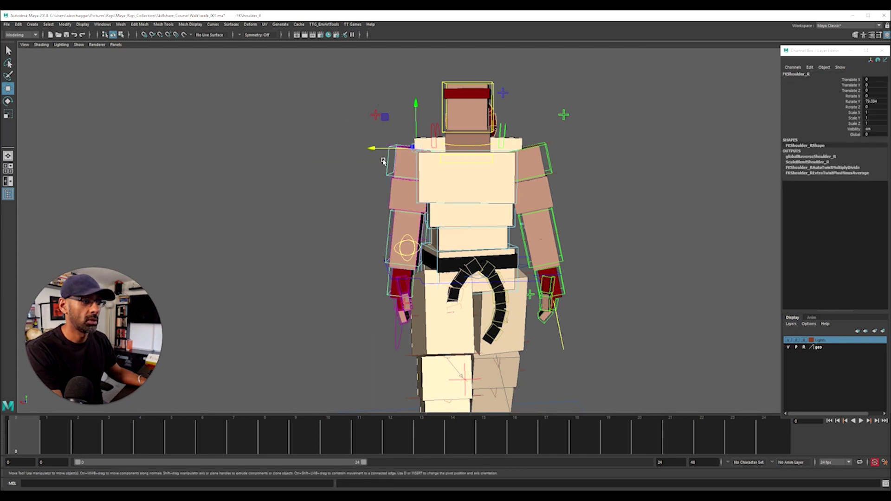
left_click_drag(366, 155, 382, 133, "alt")
left_click(388, 149)
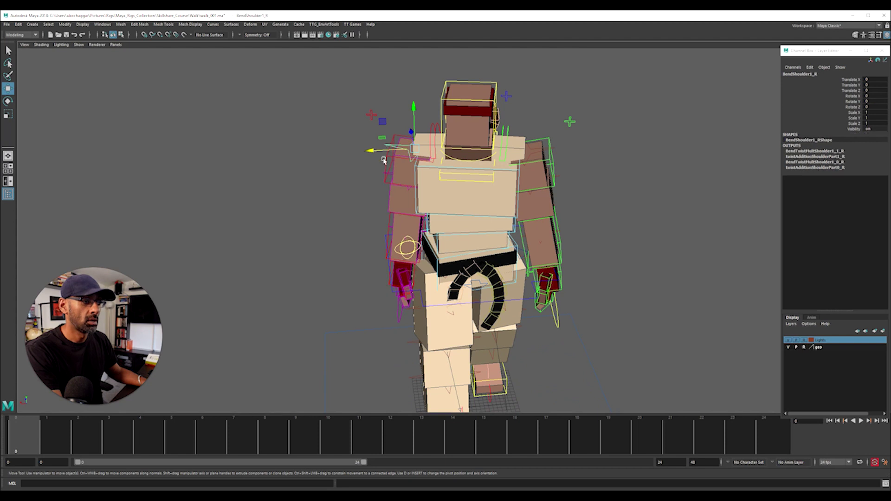
left_click(361, 154)
left_click(389, 144)
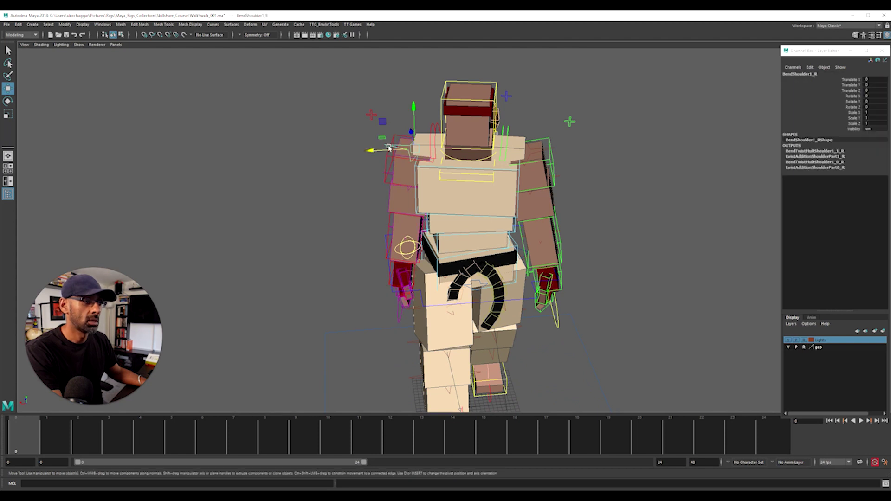
left_click(357, 149)
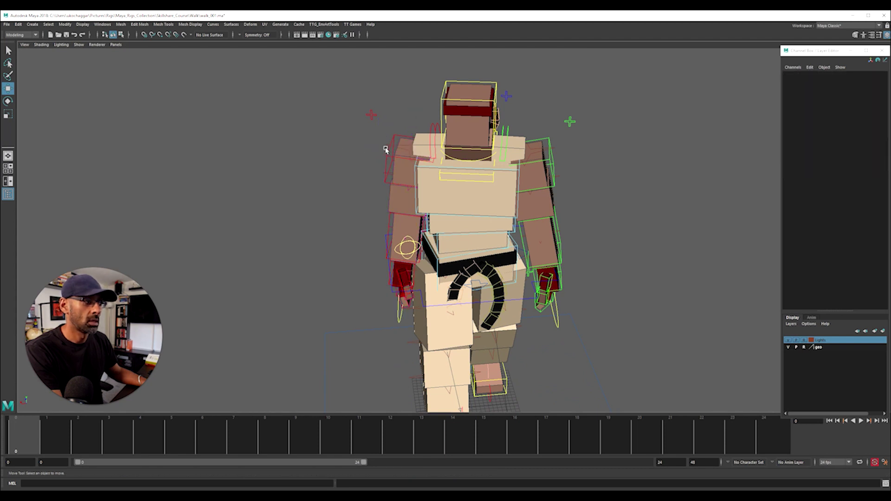
left_click(384, 147)
mouse_move(387, 144)
left_mouse_down()
mouse_move(402, 167)
mouse_move(425, 104)
left_mouse_up()
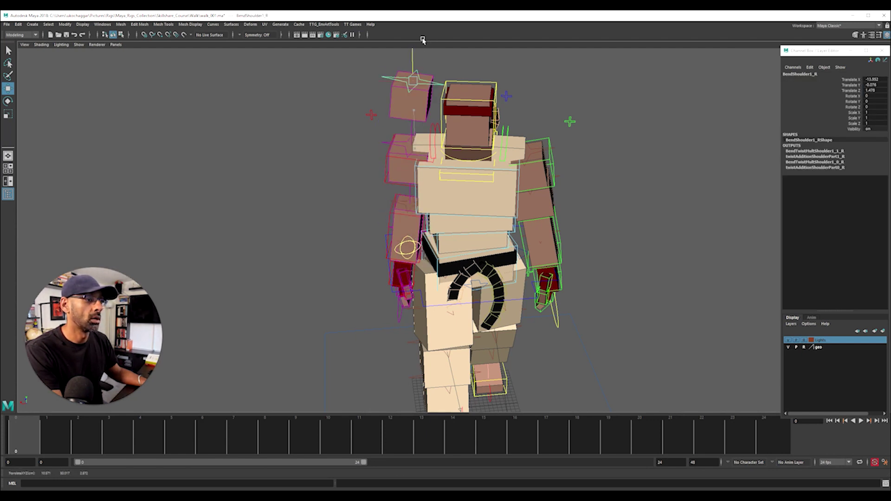
key("z")
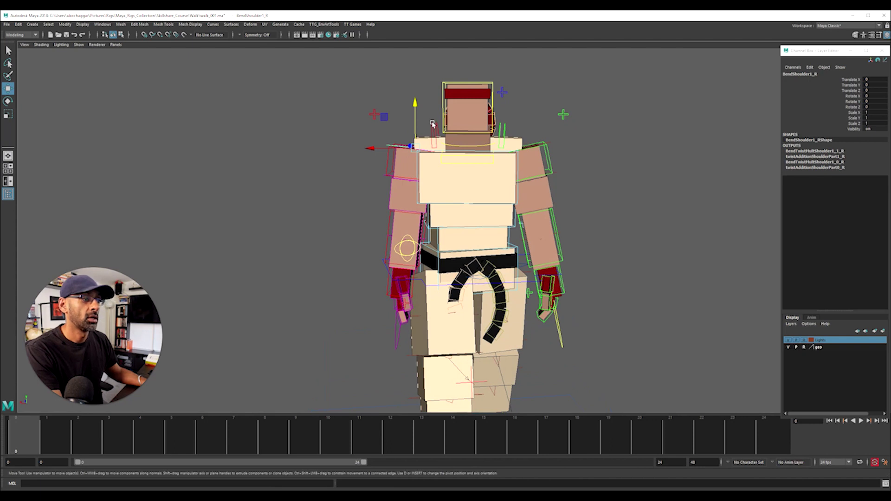
- Push the right scapula outward using its Translate X and Z channels
left_click(438, 140)
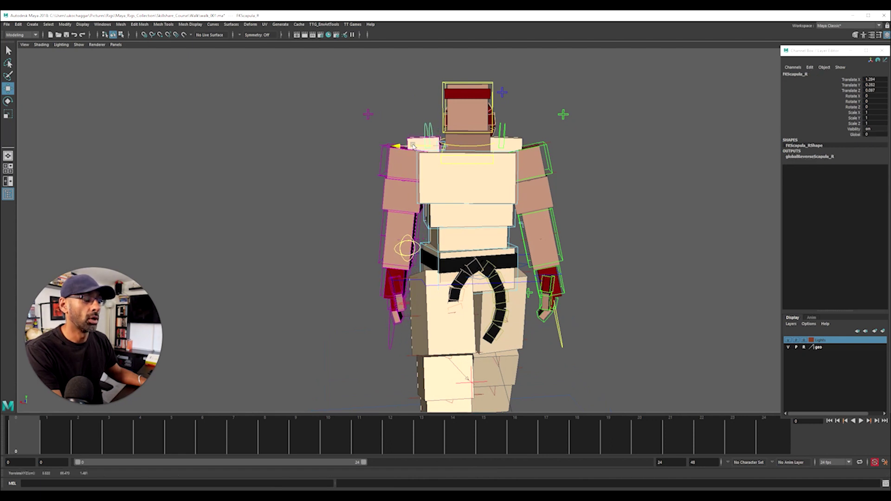
mouse_move(419, 144)
left_mouse_down("alt")
mouse_move(432, 202)
mouse_move(412, 151)
mouse_move(400, 151)
left_mouse_up("alt")
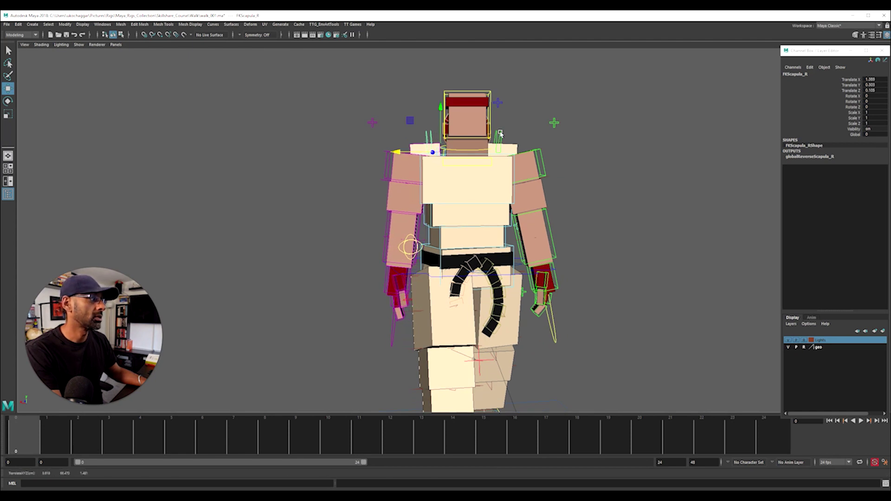
key("z")
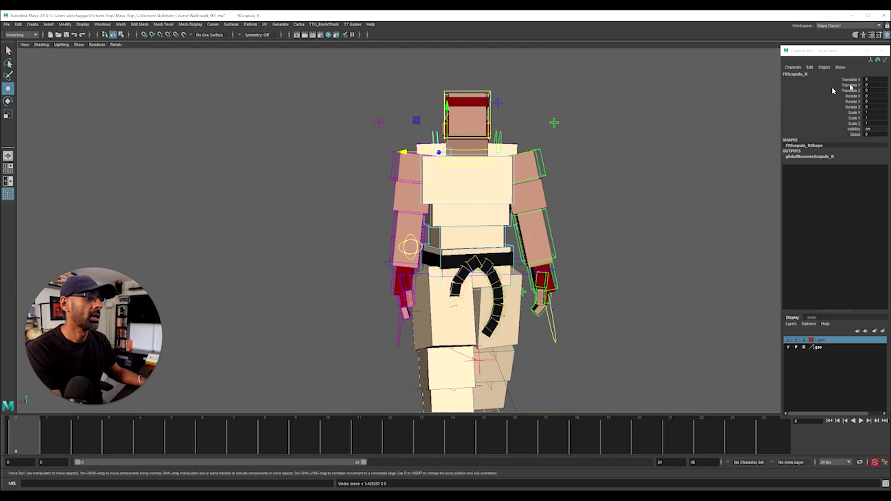
left_click(852, 79)
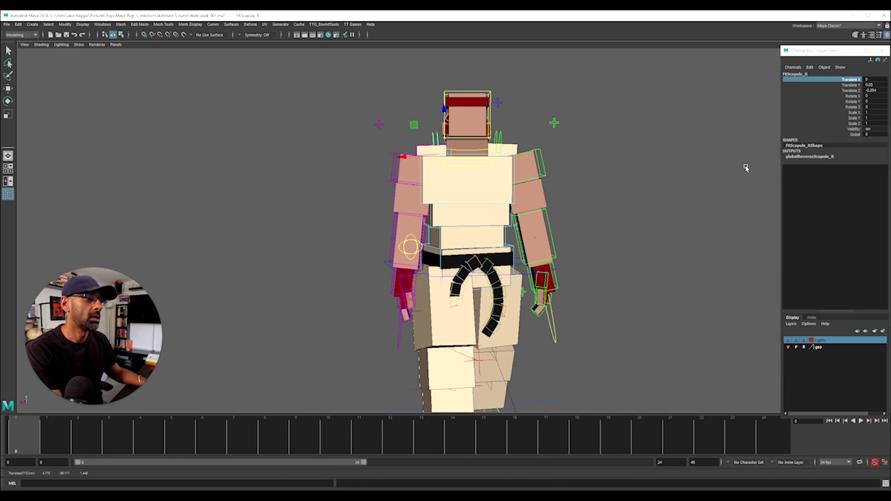
key("z")
left_click(850, 85)
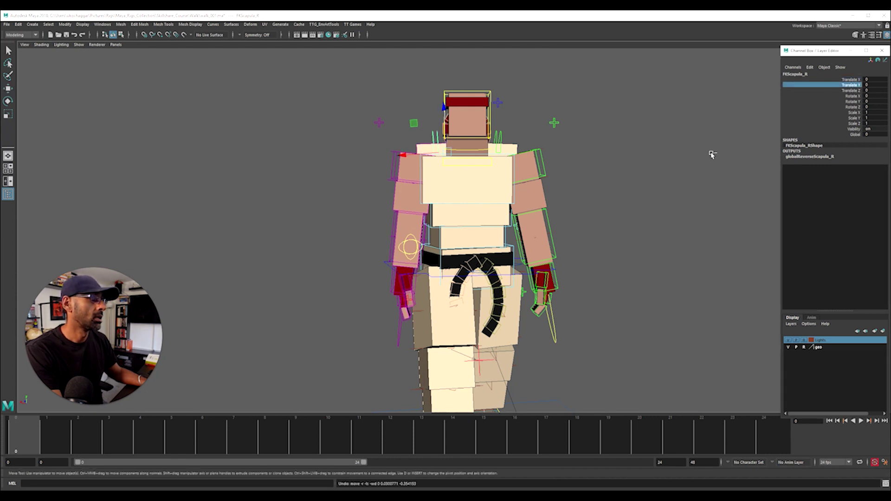
left_click(850, 90)
middle_click_drag(657, 160, 642, 162)
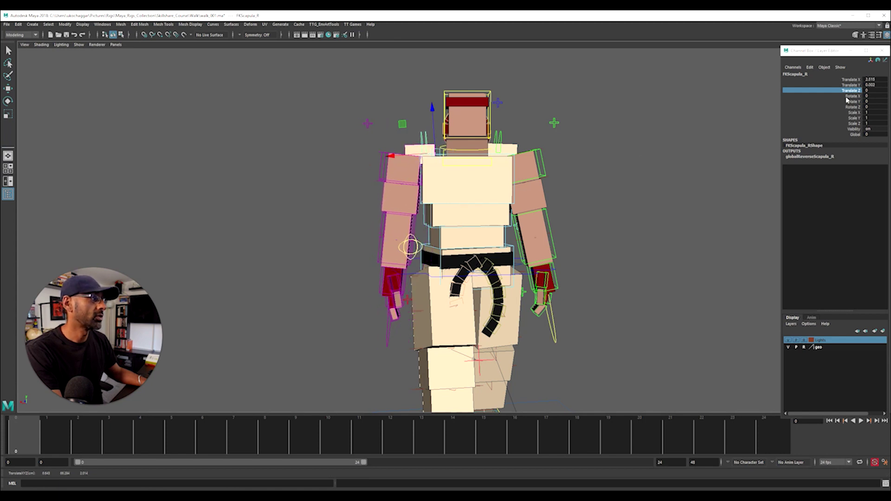
- Push the left scapula outward and turn the left FK shoulder slightly
left_click(498, 136)
mouse_move(449, 157)
middle_mouse_down()
mouse_move(456, 149)
mouse_move(546, 150)
middle_mouse_up()
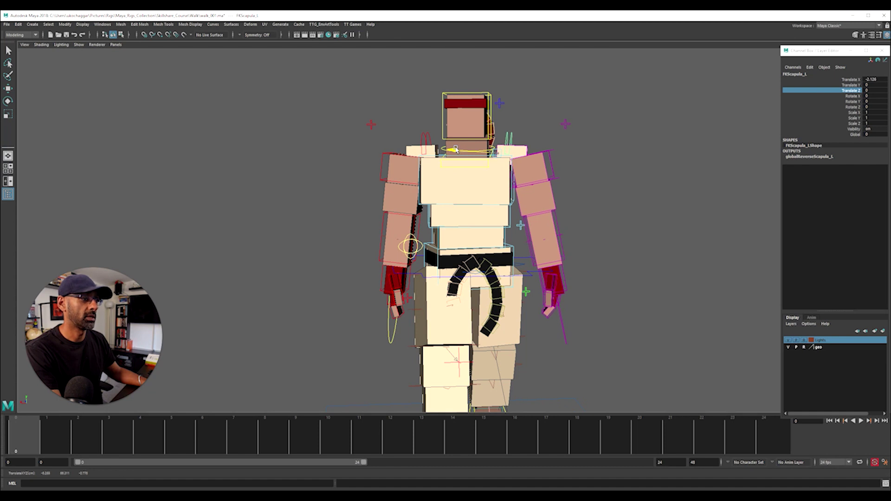
left_click(546, 152)
key("e")
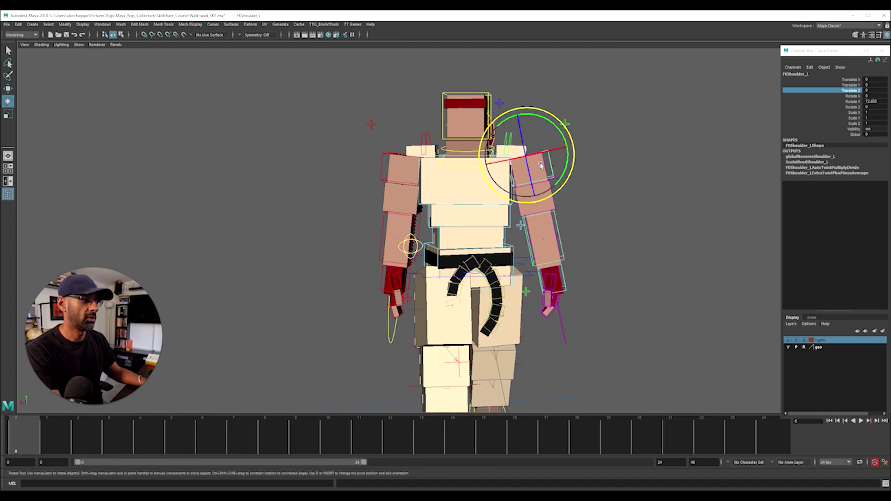
left_click_drag(547, 156, 566, 165)
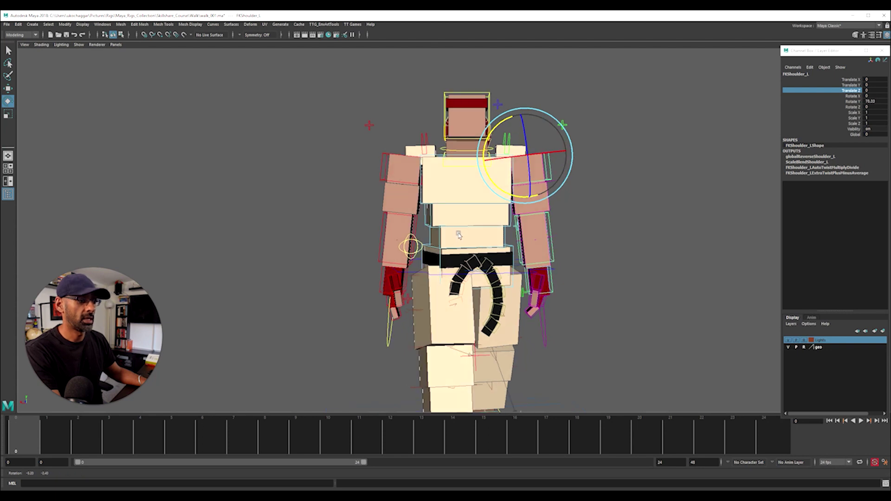
- In side view, rotate the right scapula downward and tilt the chest slightly
left_click(384, 173)
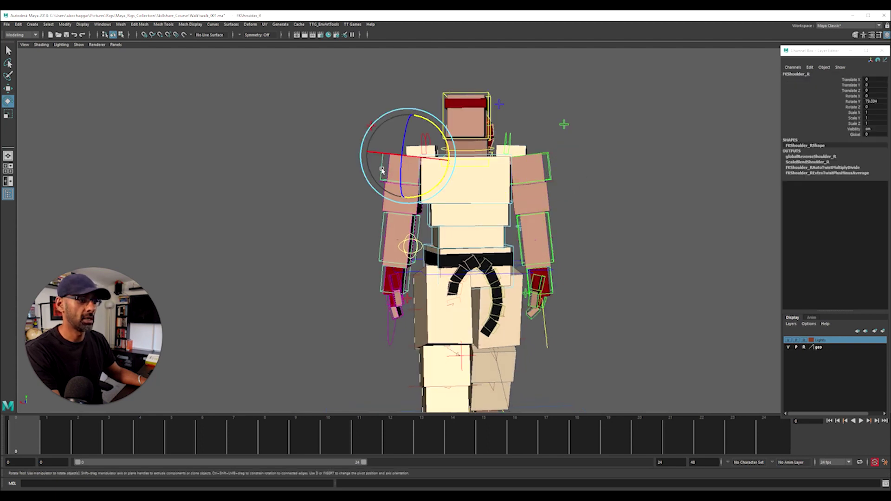
left_click_drag(389, 170, 434, 182)
left_click_drag(487, 229, 685, 284, "alt")
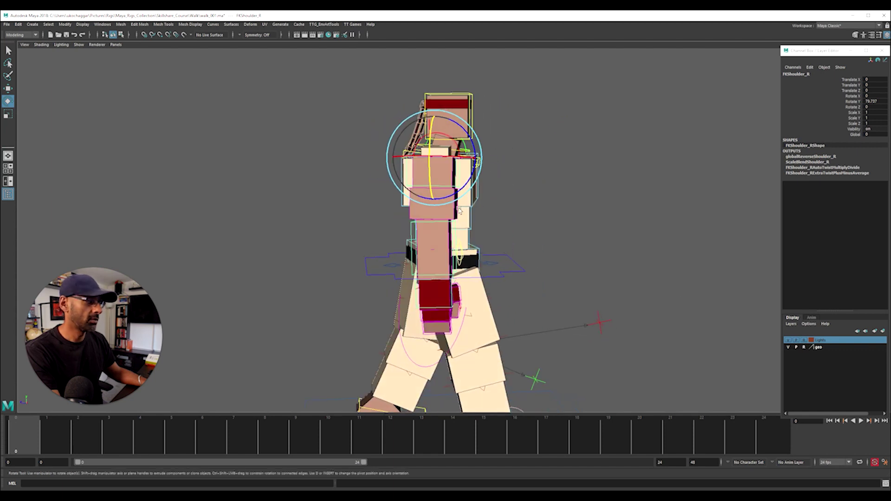
left_click(533, 183)
left_click_drag(533, 183, 490, 193, "alt")
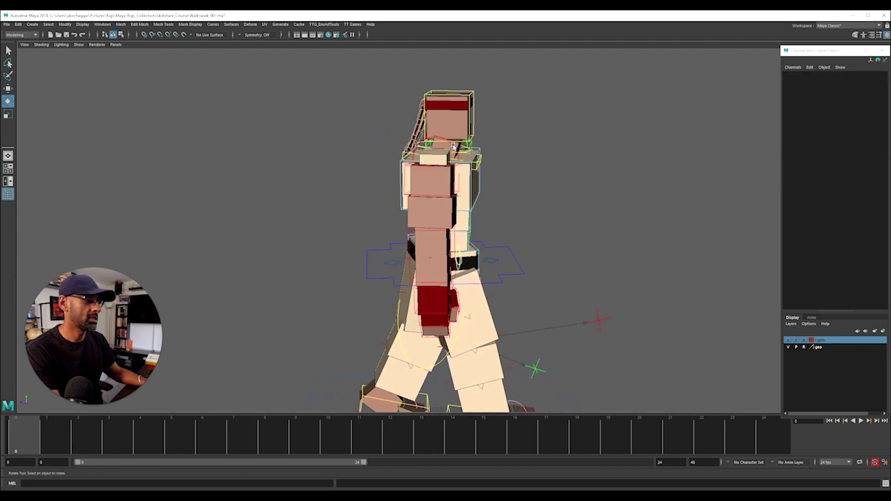
left_click(454, 146)
mouse_move(453, 148)
left_mouse_down()
mouse_move(444, 207)
mouse_move(502, 215)
mouse_move(513, 189)
left_mouse_up()
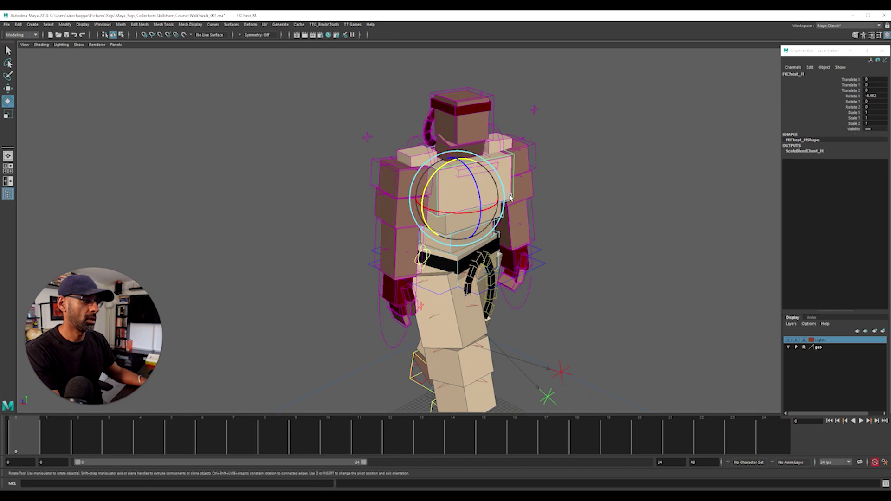
mouse_move(510, 196)
left_mouse_down("alt")
mouse_move(483, 207)
mouse_move(434, 171)
mouse_move(449, 178)
mouse_move(473, 161)
mouse_move(439, 202)
left_mouse_up("alt")
left_click(548, 195)
- Swing the right shoulder forward, bend the elbow about 22 degrees, and turn the wrist about 7
left_click(447, 161)
left_click(435, 206)
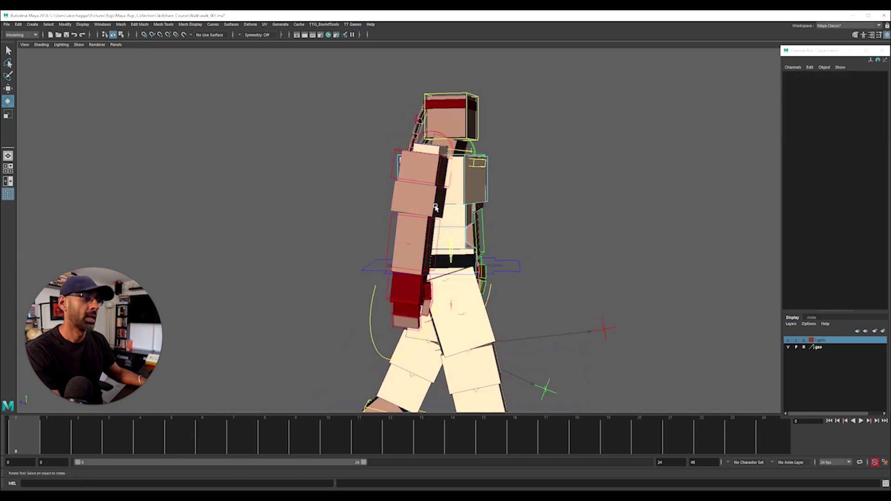
left_click(440, 174)
mouse_move(417, 181)
left_mouse_down()
mouse_move(403, 236)
mouse_move(440, 194)
left_mouse_up()
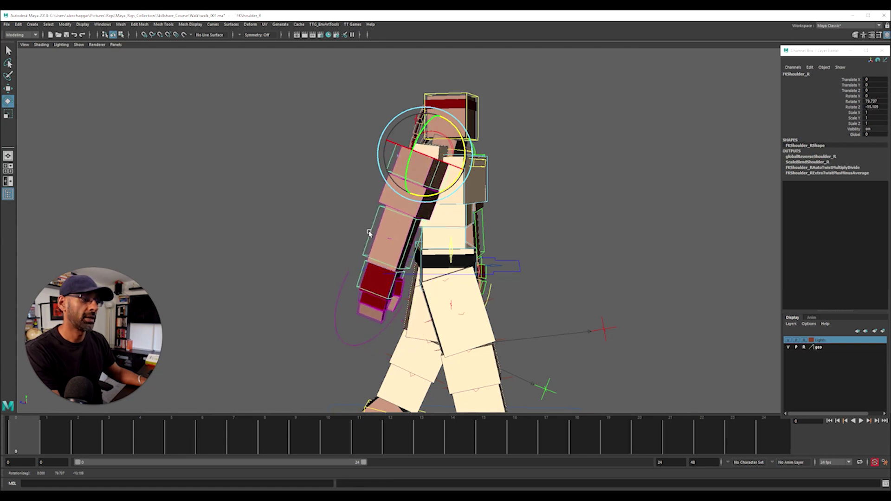
left_click(390, 230)
left_click_drag(428, 248, 440, 229)
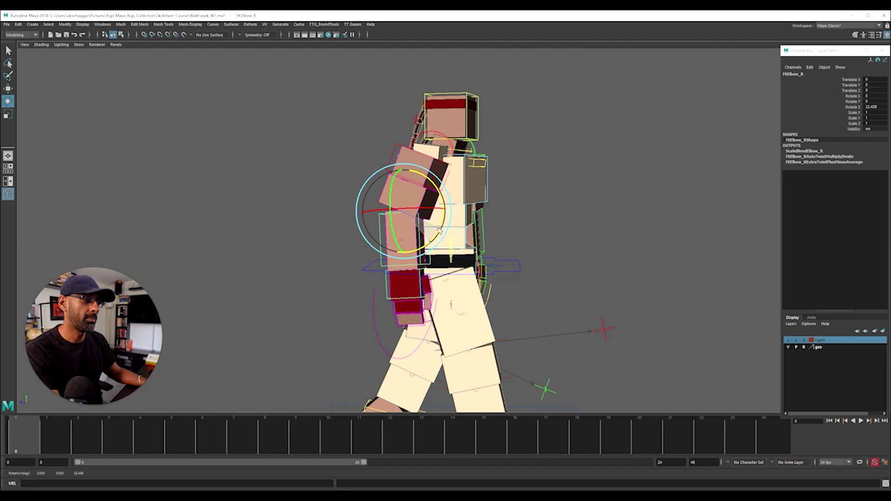
left_click(339, 289)
left_click(408, 279)
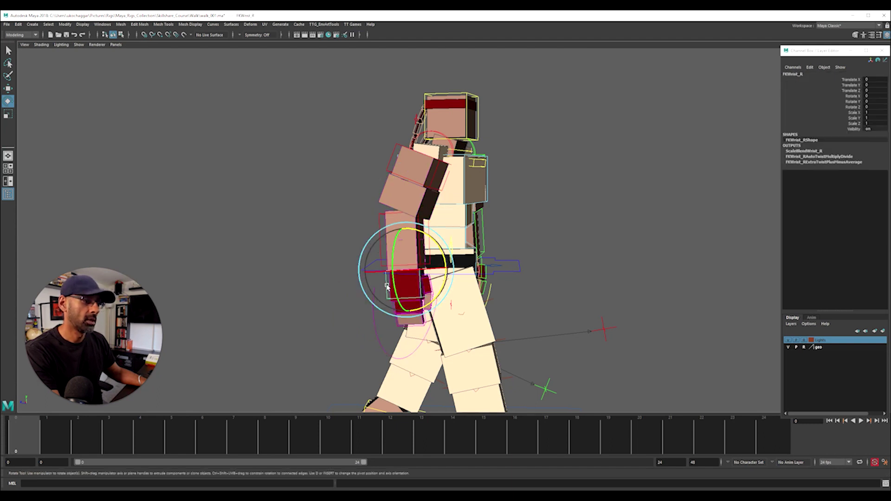
mouse_move(442, 282)
left_mouse_down()
mouse_move(446, 265)
mouse_move(513, 230)
left_mouse_up()
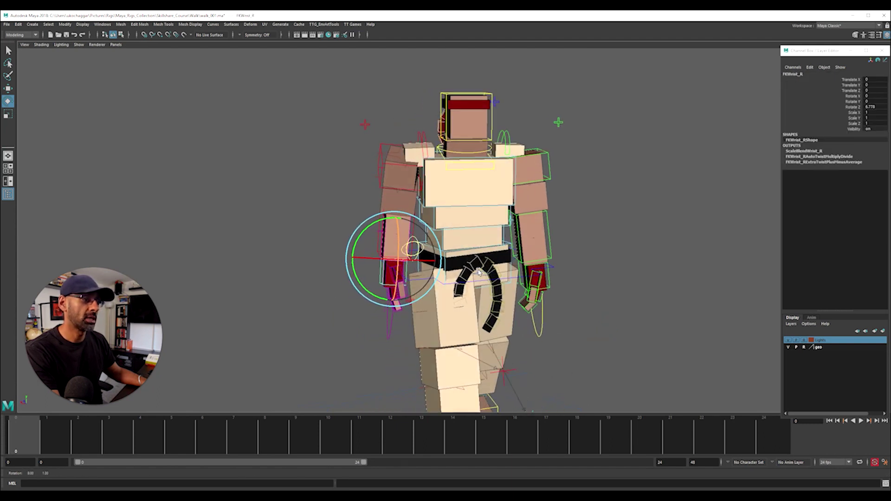
- From a higher rear angle, rotate the left scapula control
left_click(550, 172)
left_click_drag(550, 172, 503, 188, "alt")
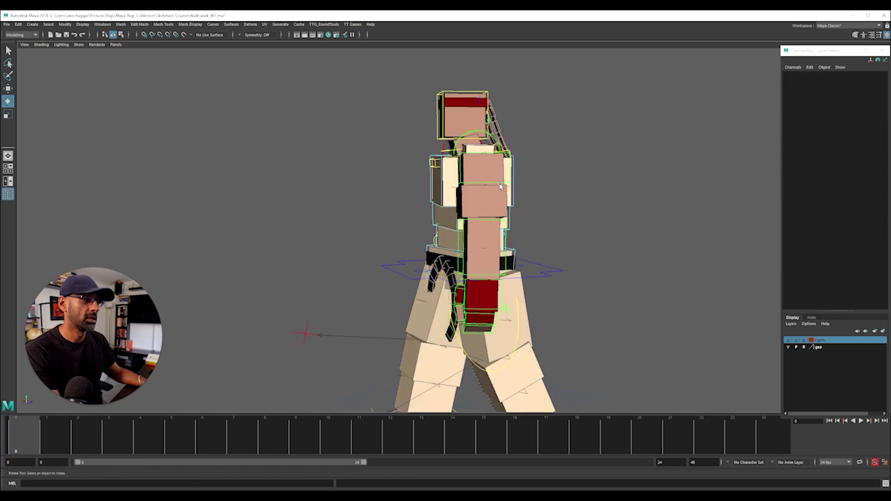
left_click_drag(491, 139, 478, 160, "alt")
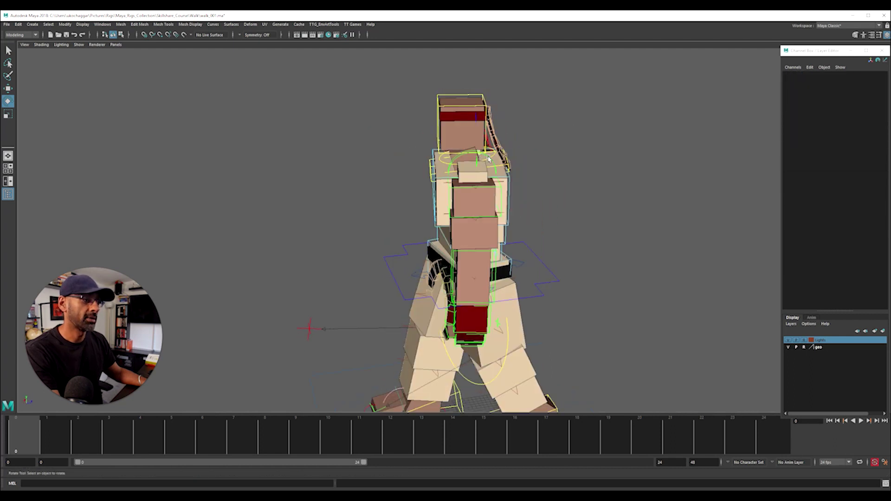
left_click(496, 167)
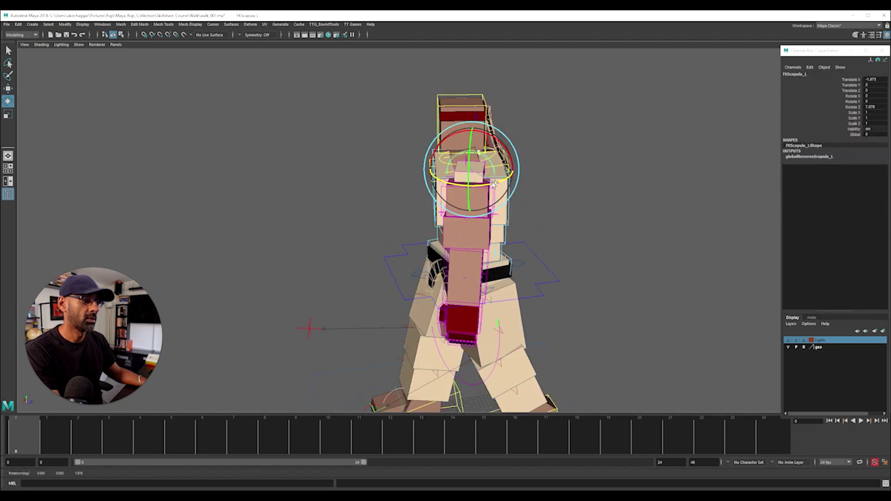
left_click_drag(497, 183, 512, 141)
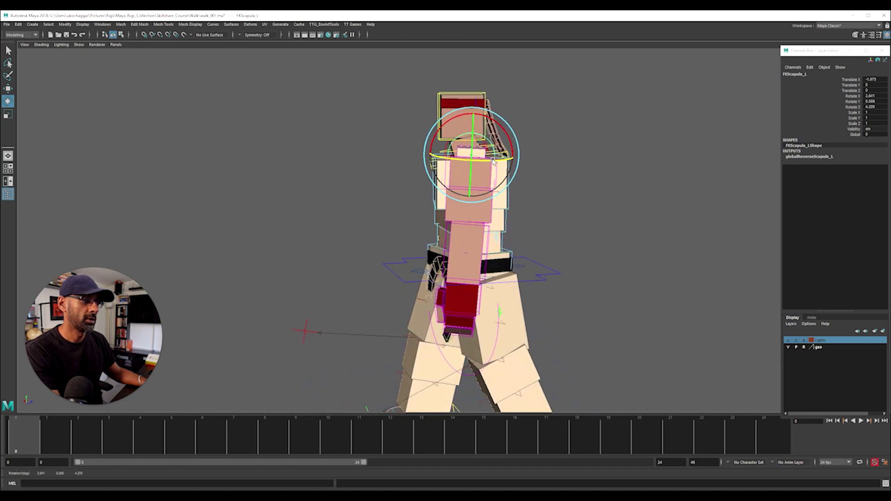
left_click(537, 191)
- Swing the left shoulder forward to about 12.9 degrees, then pick the left elbow and wrist
left_click(497, 179)
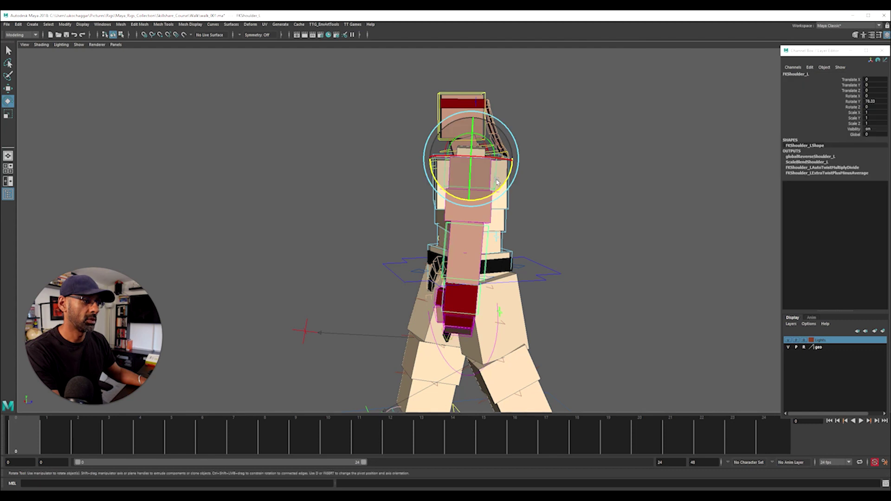
mouse_move(497, 181)
left_mouse_down()
mouse_move(462, 271)
mouse_move(460, 263)
mouse_move(577, 261)
mouse_move(357, 301)
mouse_move(484, 302)
left_mouse_up()
left_click(472, 240)
left_click(421, 303)
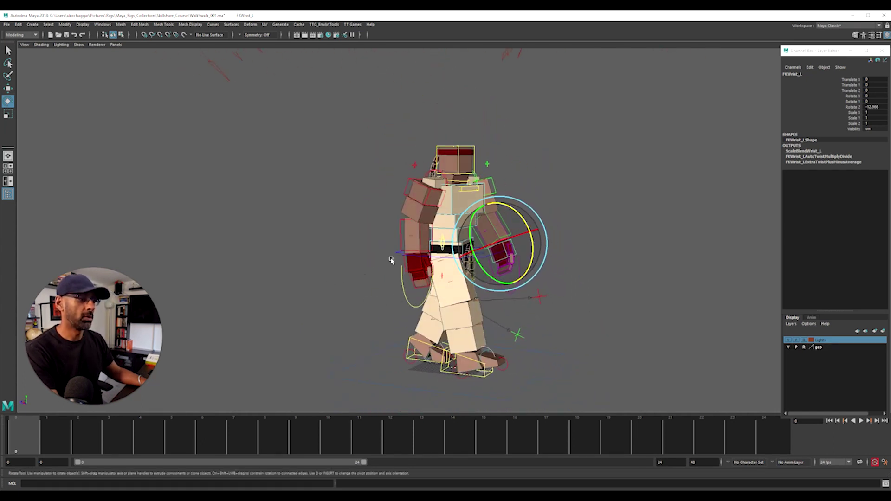
- With the left fingers control selected in Move mode, go to frame 3 and open the Graph Editor
left_click(455, 274)
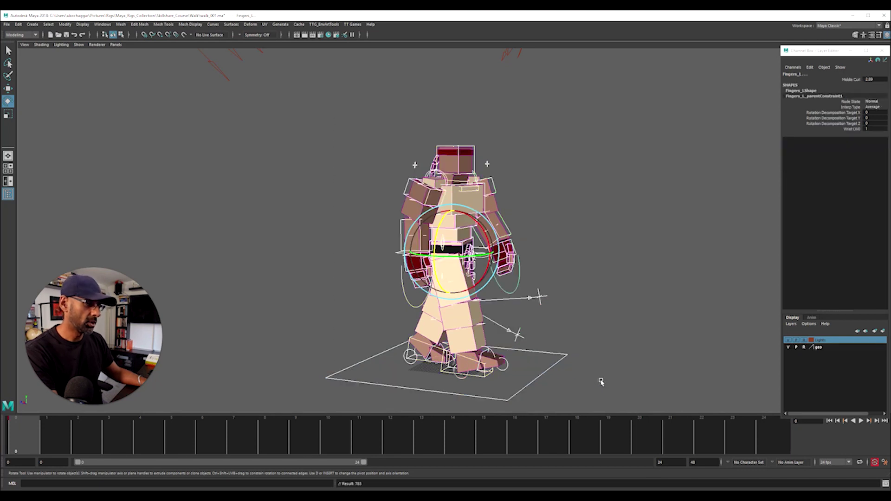
key("w")
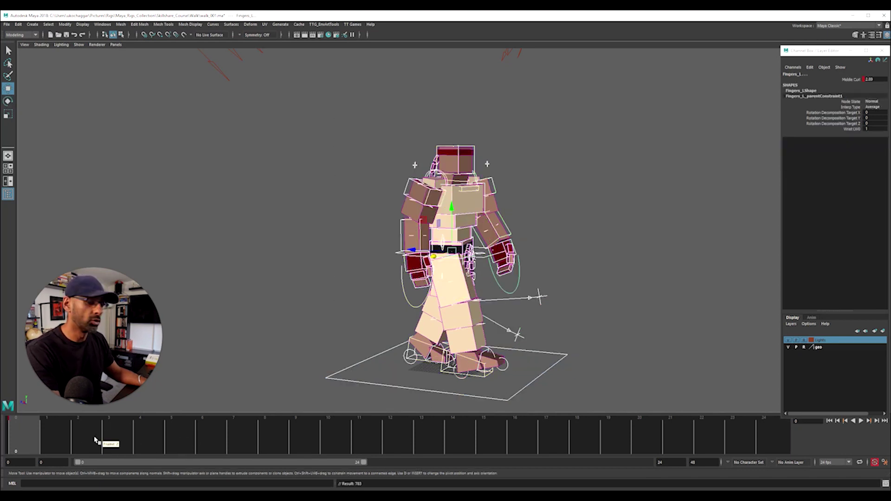
left_click(106, 431)
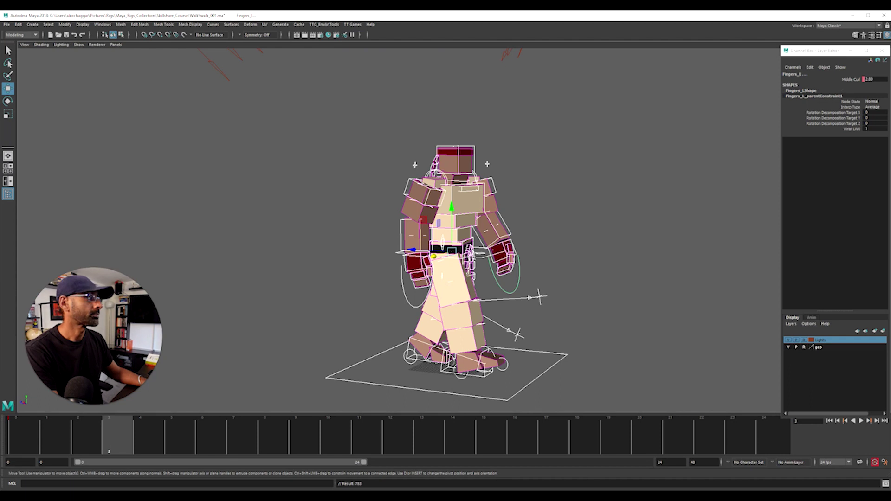
key("alt+g")
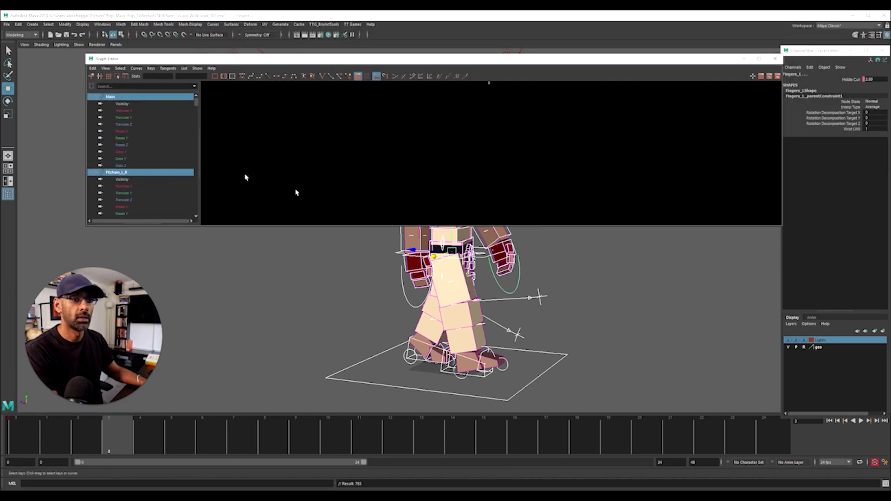
- Marquee-select all the rig controls on the character
left_click(325, 299)
scroll(324, 300, "down", 3)
scroll(338, 290, "down", 2)
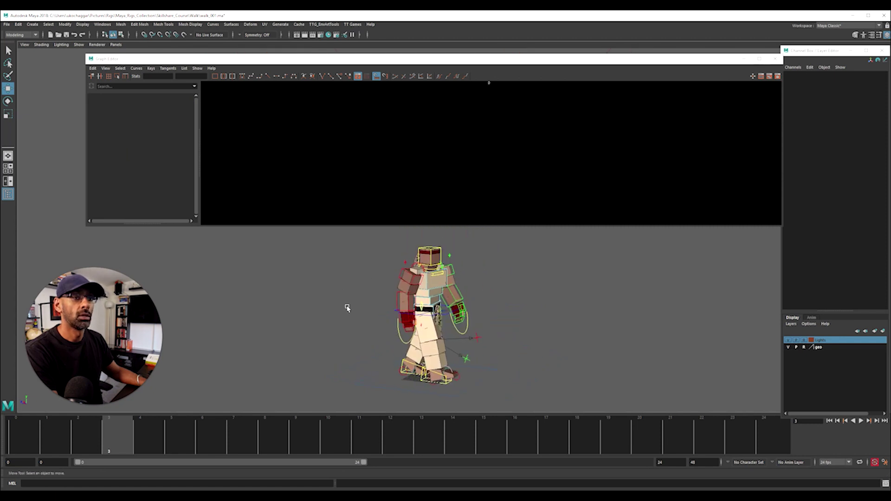
left_click(347, 308)
left_click_drag(362, 234, 598, 411)
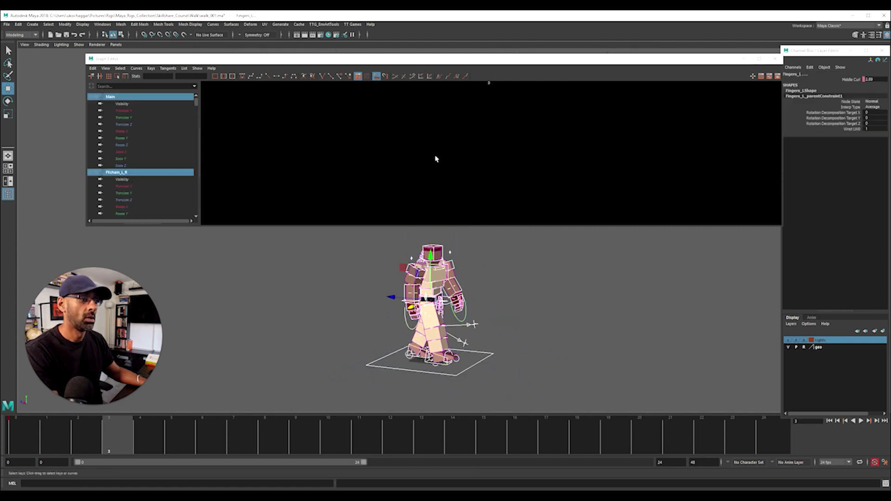
left_click(146, 124)
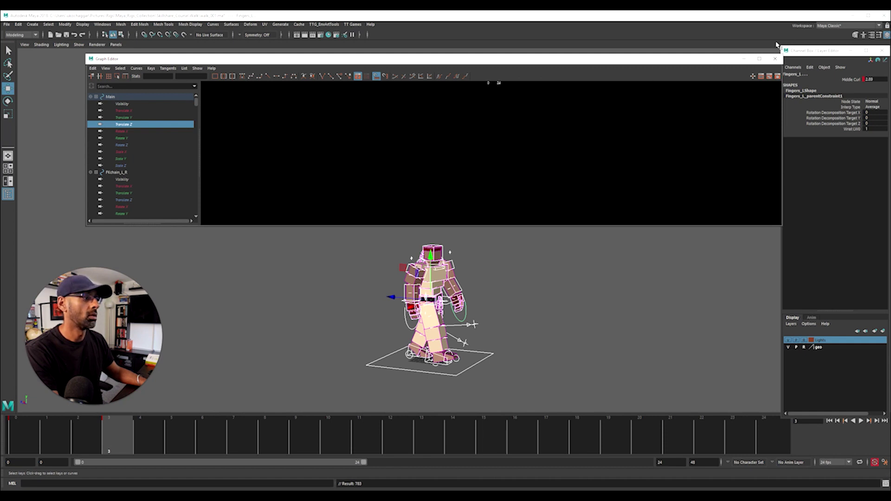
- Reopen the Graph Editor, frame all curves, and give every key flat tangents
left_click(777, 58)
left_click(103, 24)
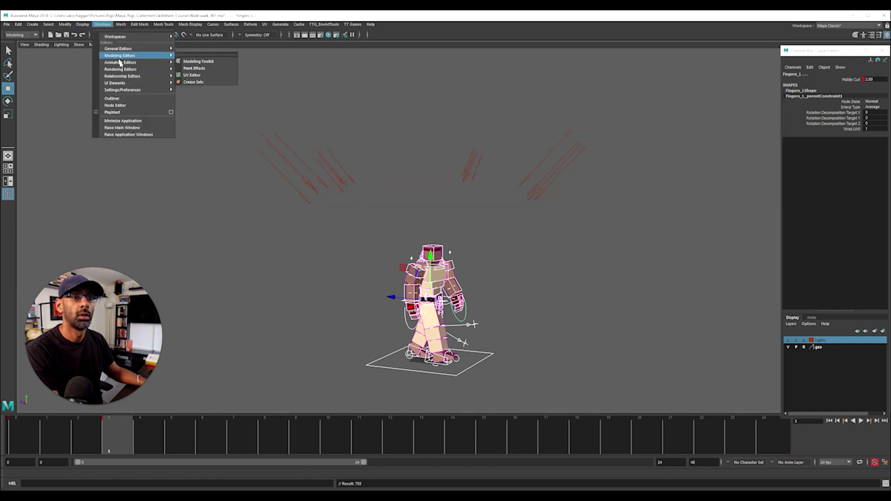
left_click(198, 68)
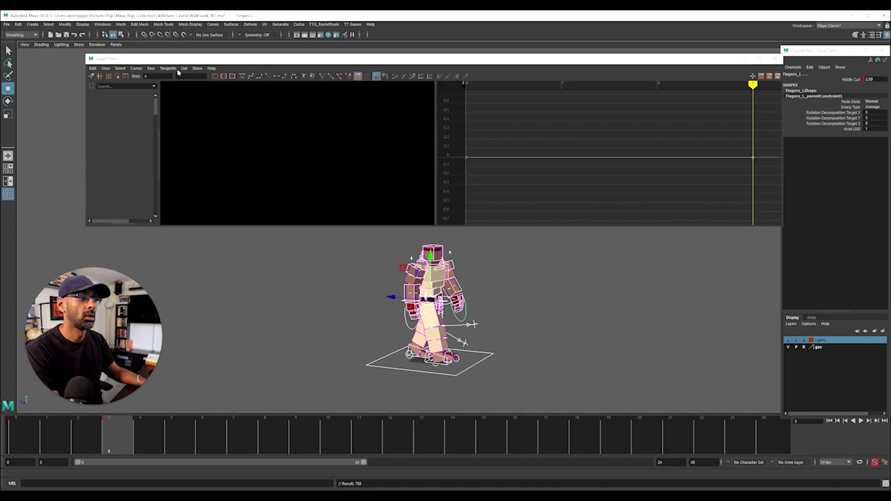
right_click_drag(343, 152, 408, 142, "alt")
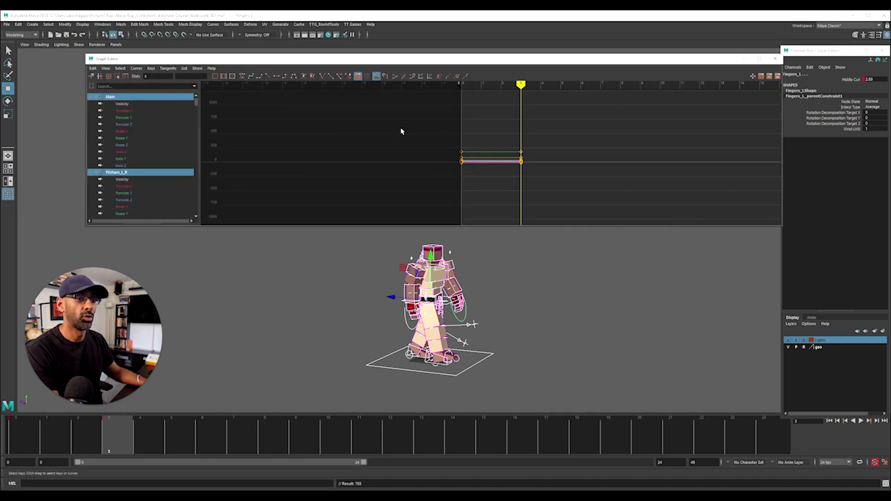
key("f")
key("f")
left_click_drag(390, 136, 537, 179)
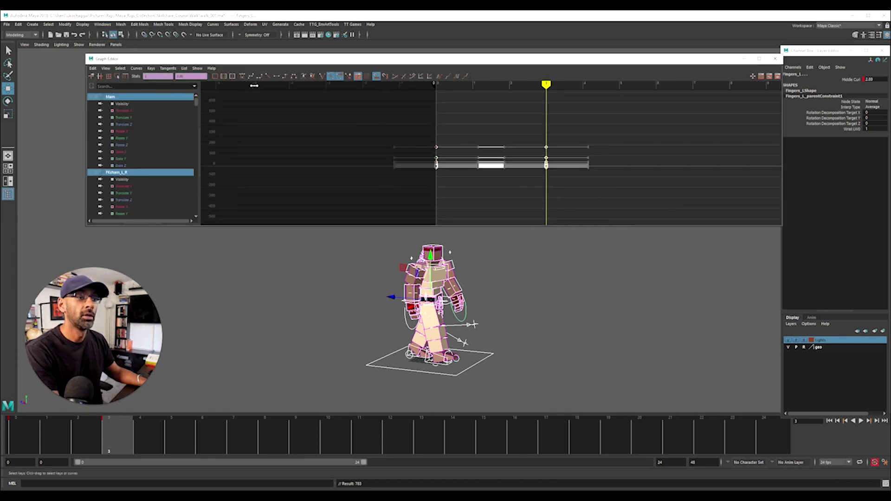
left_click(284, 76)
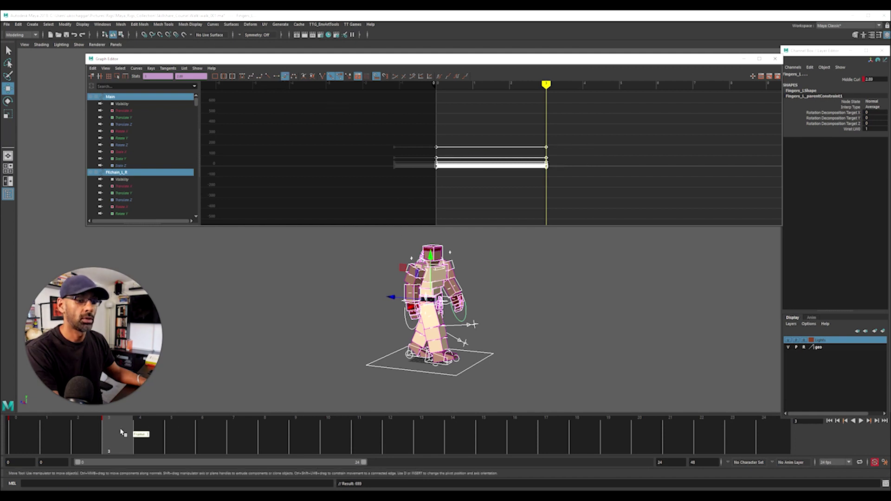
- In side view, set RollHeel_R Rotate X to 0, then check the reference image
key("Escape")
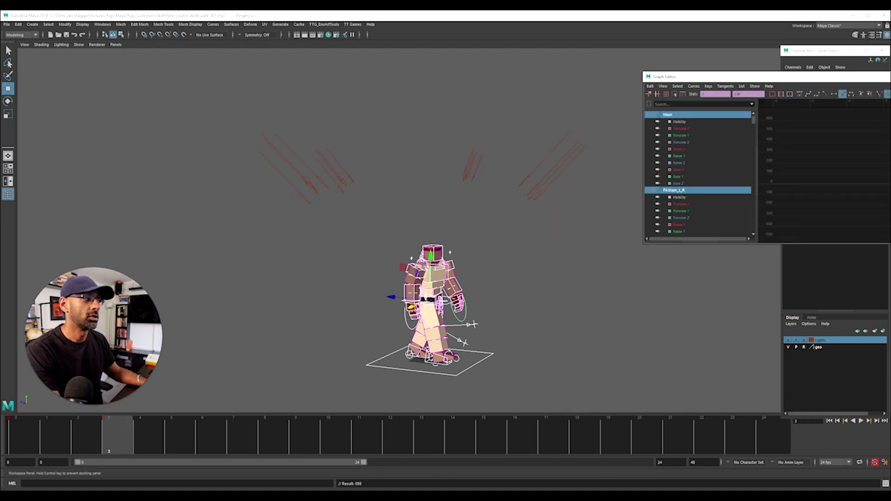
scroll(532, 305, "up", 2)
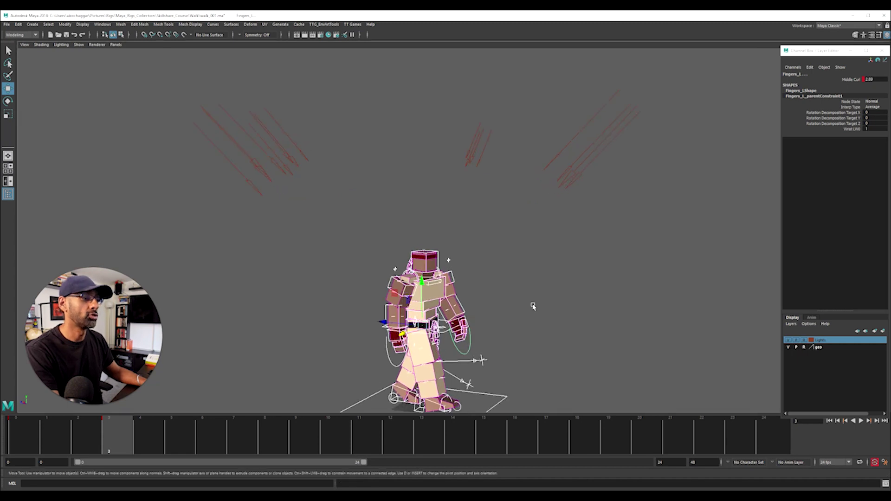
key("space")
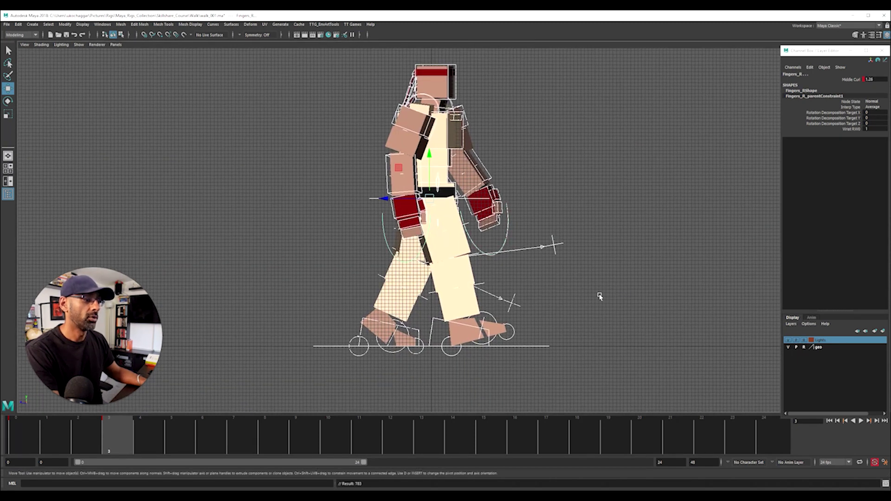
left_click(545, 288)
left_click(437, 330)
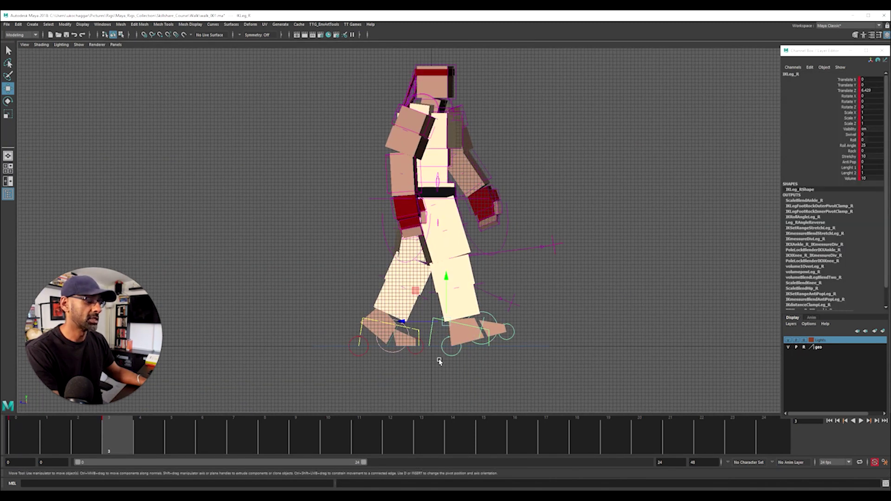
left_click(455, 357)
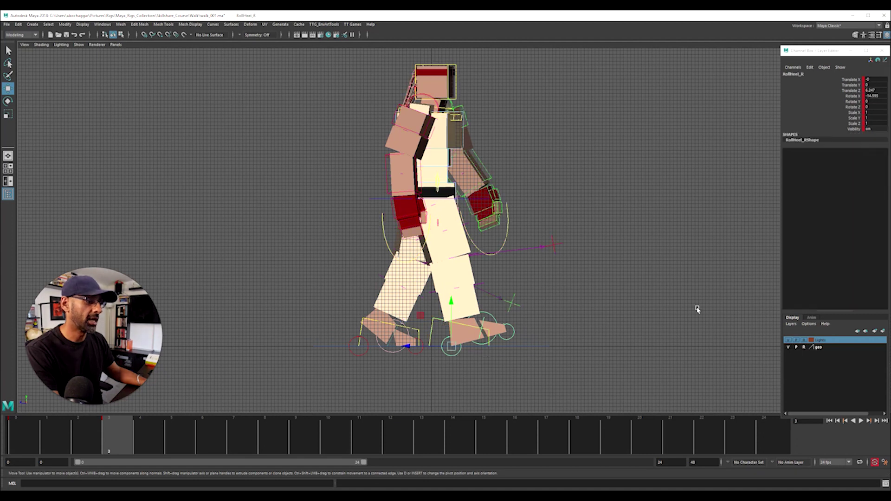
left_click(875, 96)
type("0")
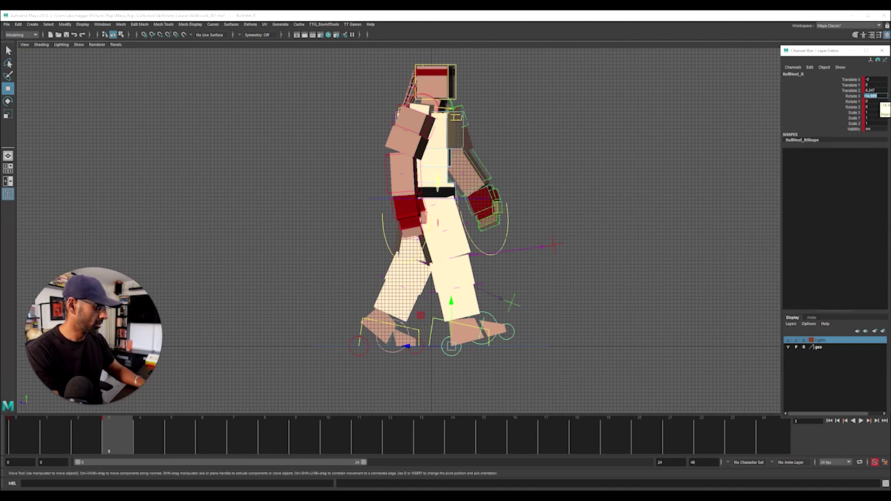
key("Return")
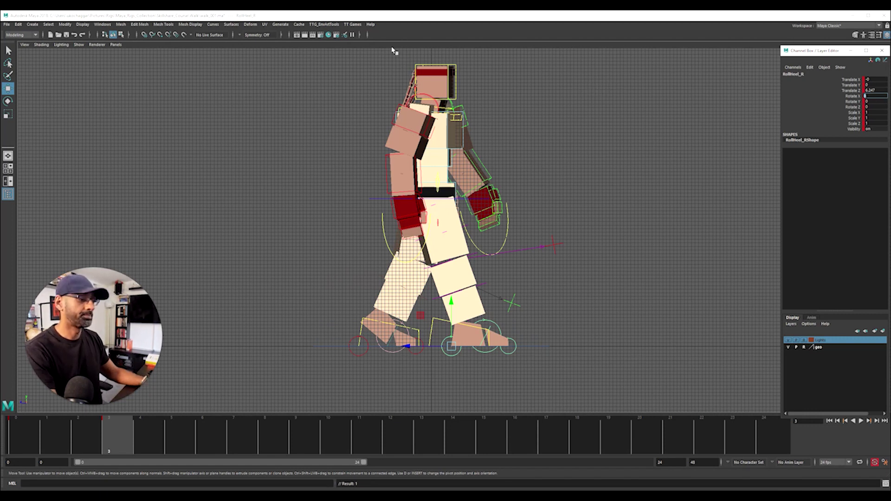
key("alt+Tab")
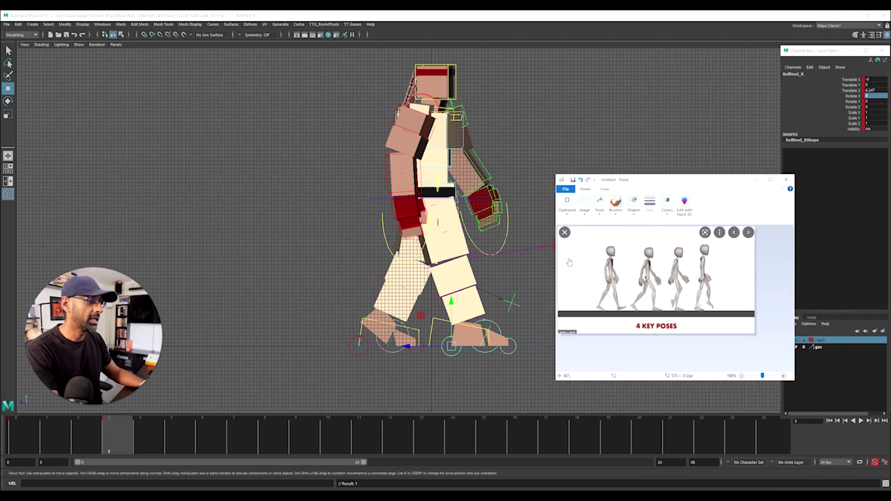
left_click_drag(675, 184, 884, 209)
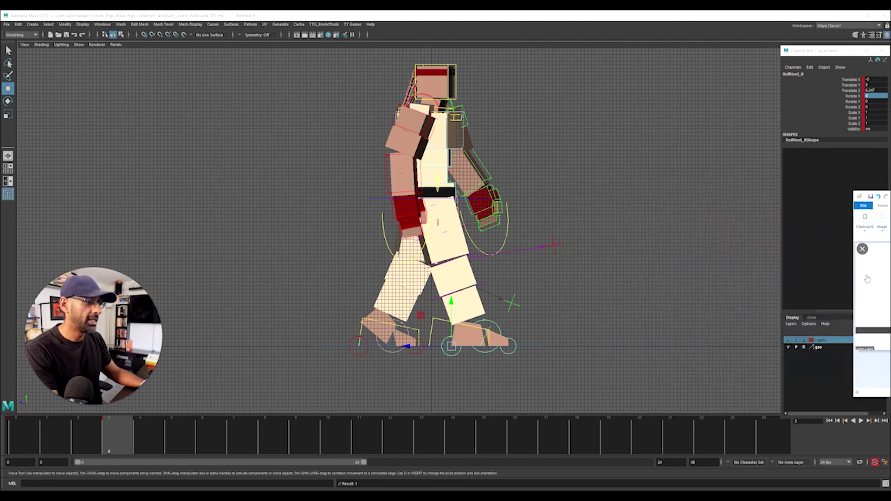
- Shift the root control along X and lower it about 0.57 for the down pose
left_click(371, 199)
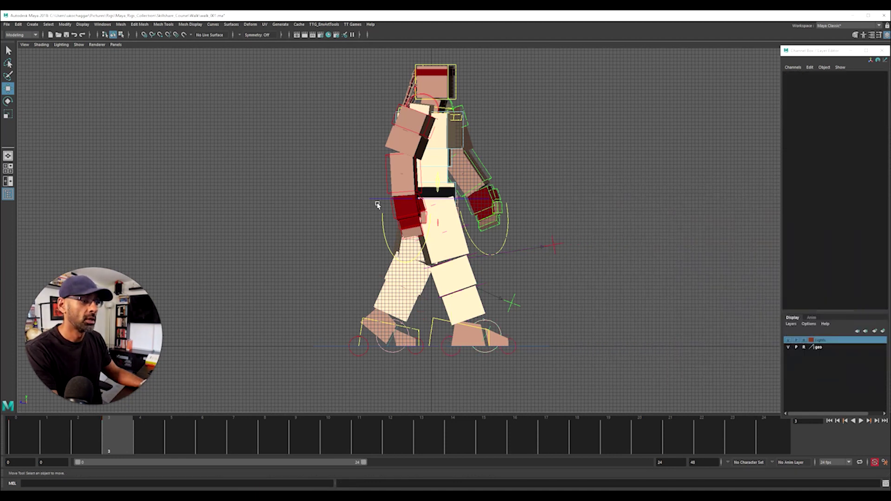
left_click(380, 204)
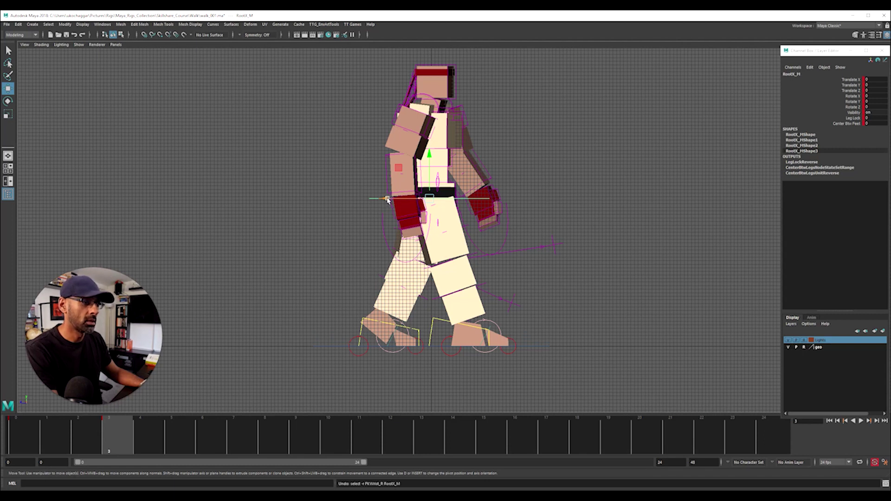
left_click_drag(392, 200, 492, 180)
left_click_drag(391, 200, 435, 200)
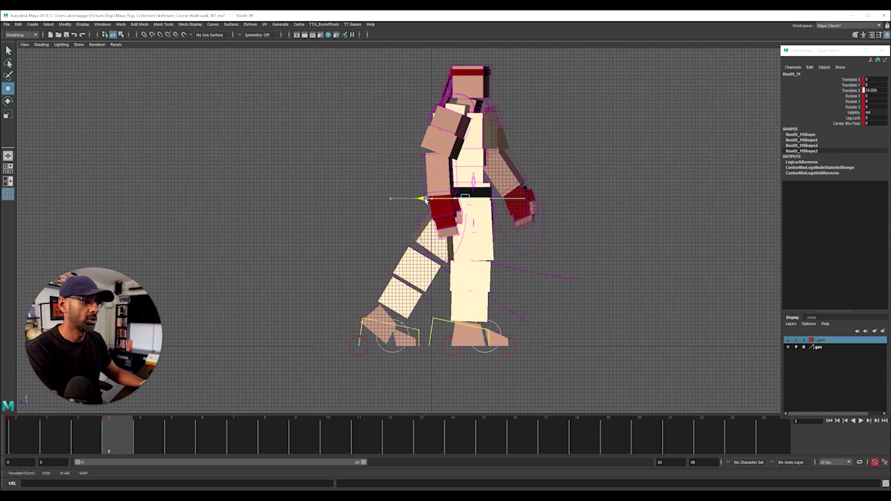
left_click_drag(463, 157, 464, 159)
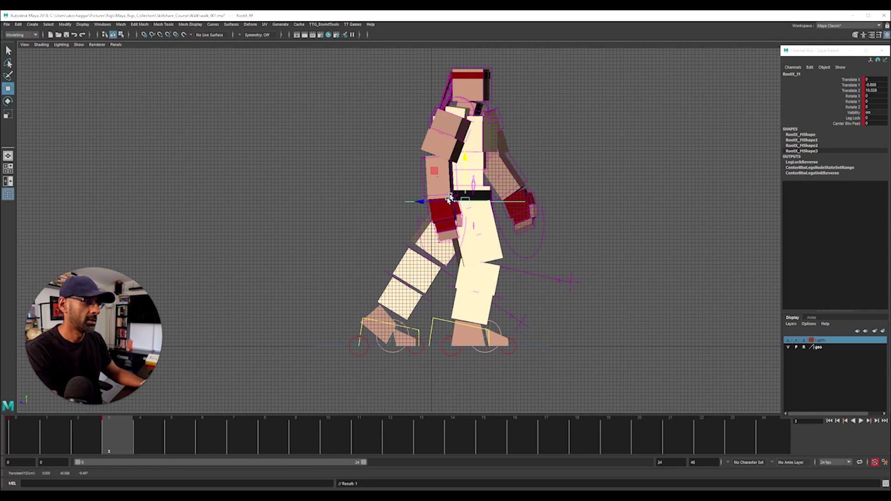
left_click_drag(435, 201, 423, 201)
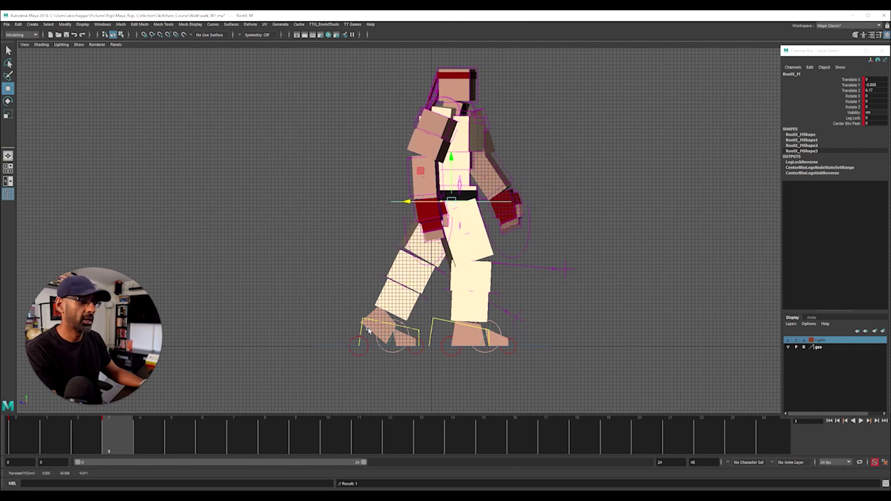
- Adjust the left toe roll and foot, then scrub the poses and return to frame 3
left_click(388, 349)
left_click(855, 96)
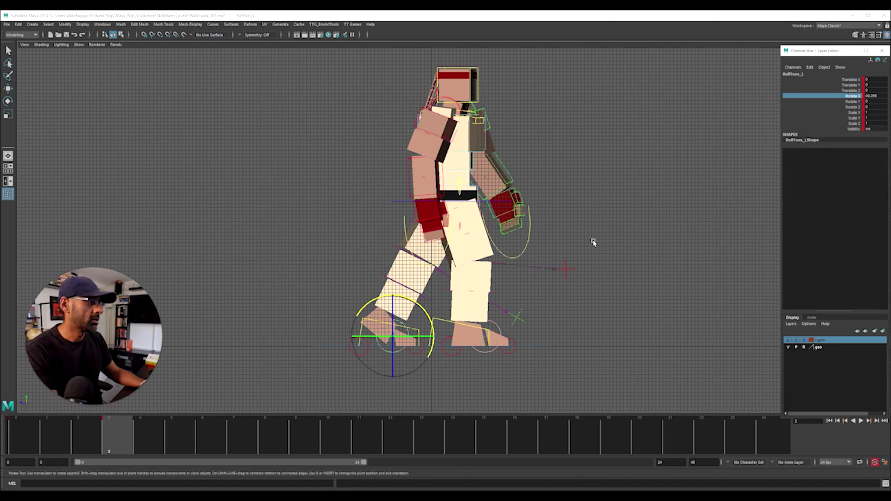
key("e")
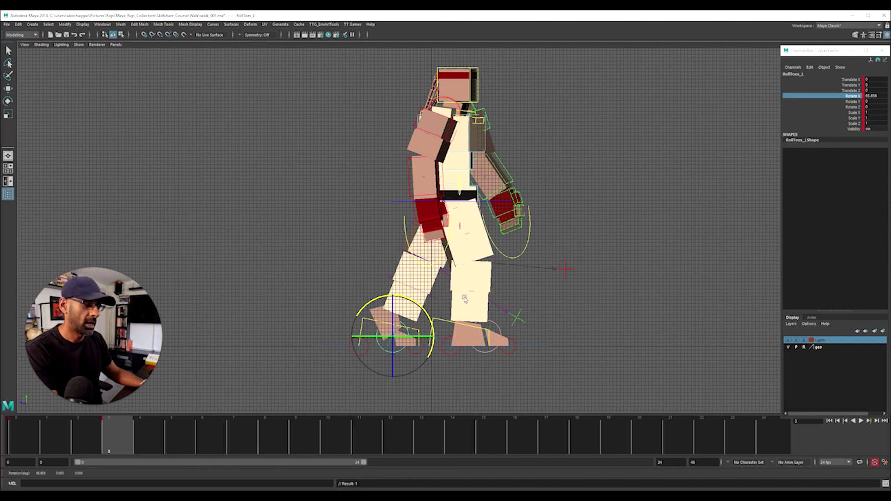
key("w")
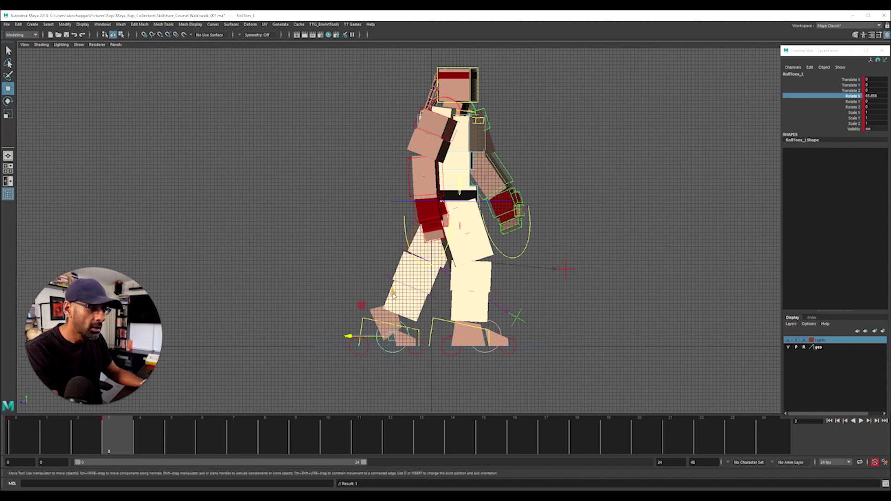
mouse_move(393, 297)
left_mouse_down()
mouse_move(398, 286)
mouse_move(381, 326)
mouse_move(368, 326)
left_mouse_up()
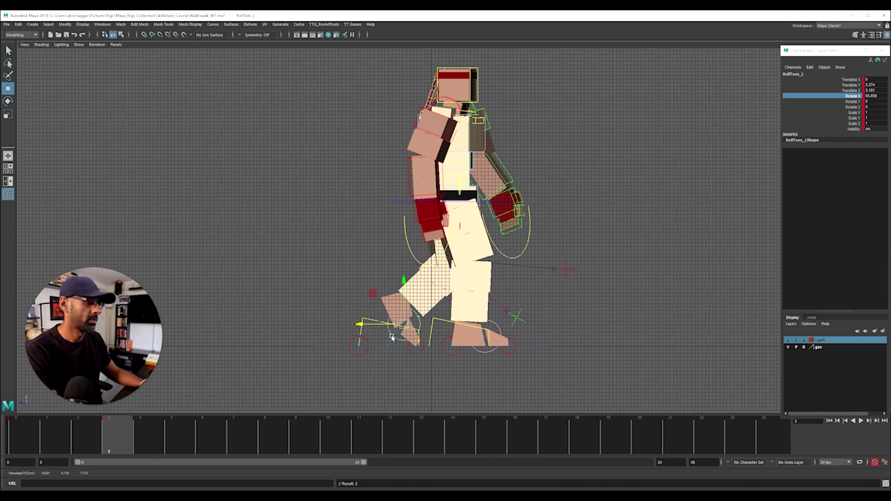
left_click(405, 202)
mouse_move(143, 435)
left_mouse_down()
mouse_move(117, 445)
mouse_move(22, 435)
mouse_move(115, 439)
mouse_move(28, 439)
mouse_move(112, 445)
left_mouse_up()
left_click(463, 202)
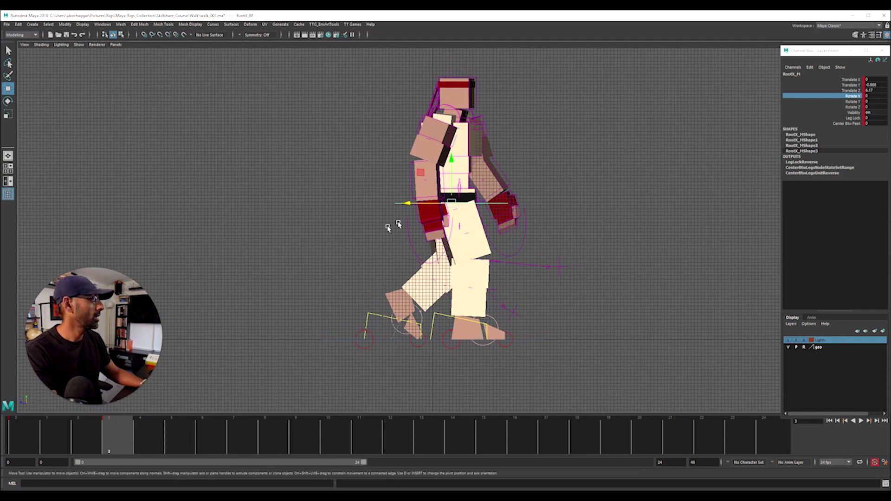
- Go to frame 6 and check the four key poses reference image
left_click_drag(345, 60, 630, 333)
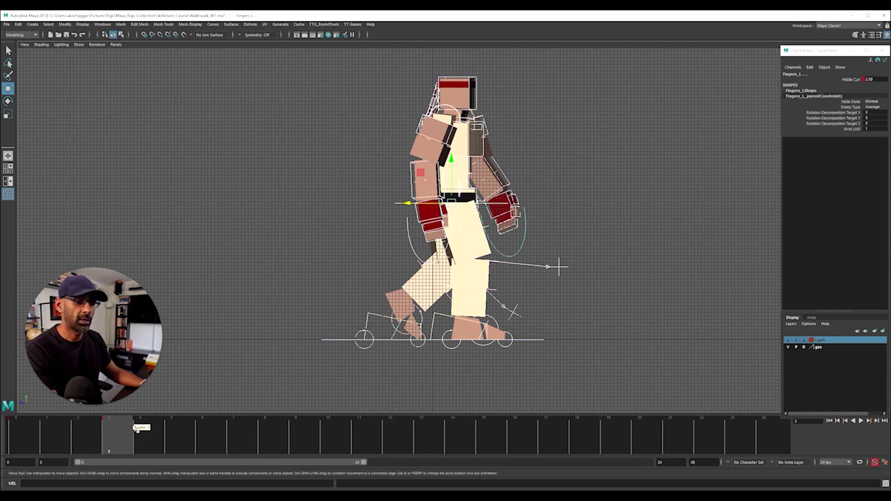
mouse_move(129, 441)
left_mouse_down()
mouse_move(227, 443)
mouse_move(210, 442)
left_mouse_up()
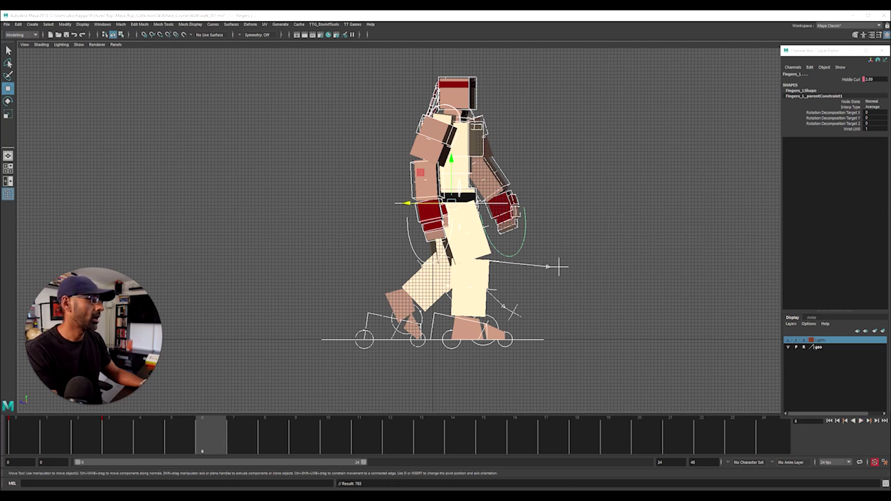
key("alt+Tab")
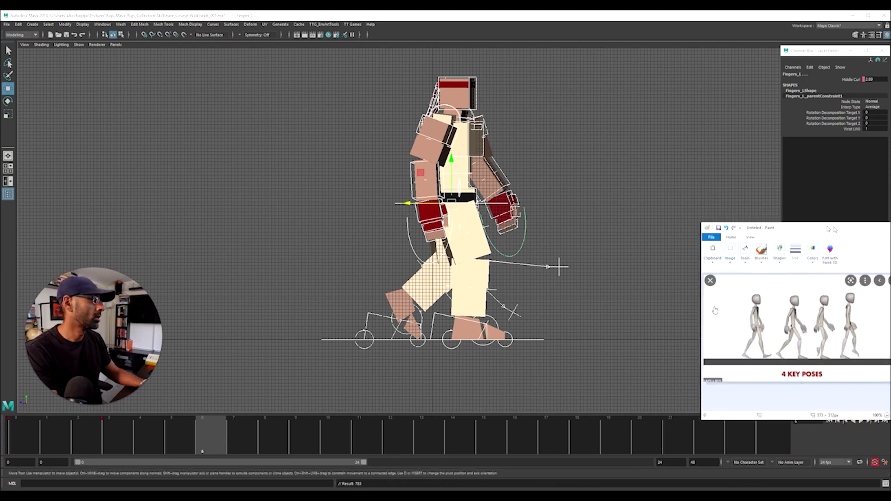
left_click_drag(779, 226, 694, 179)
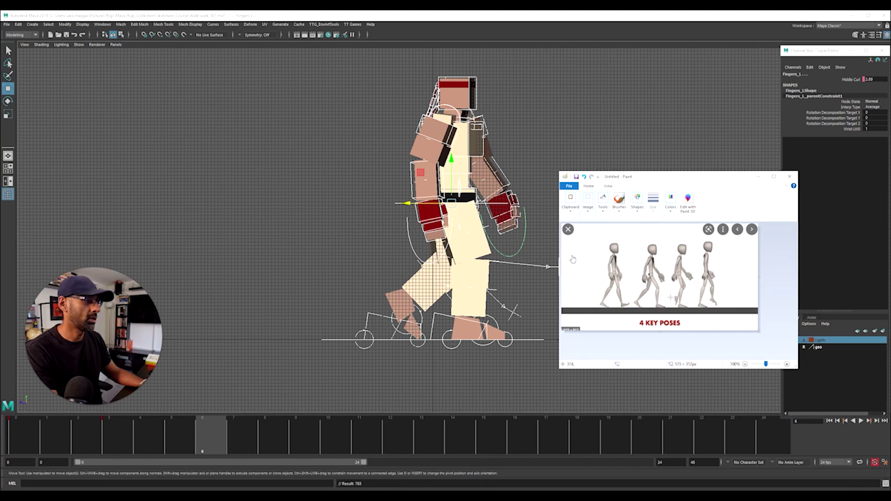
key("alt+Tab")
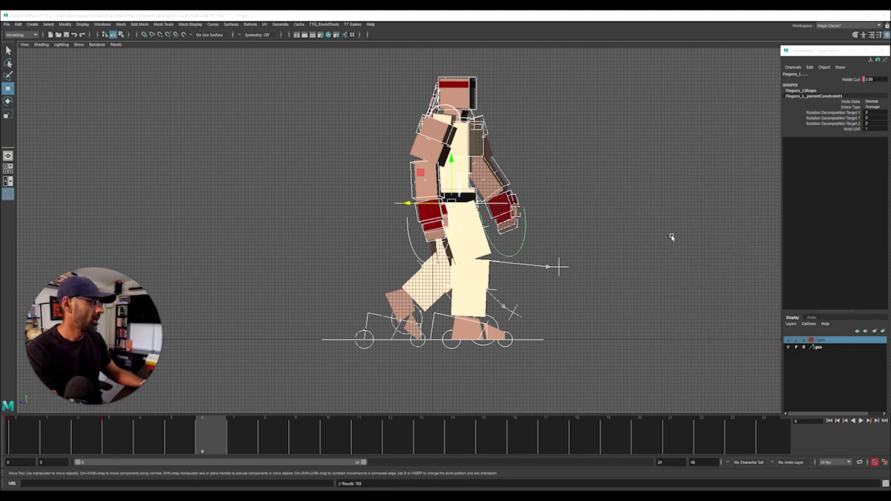
- Move the root control forward over the front foot and slightly up
left_click(518, 233)
left_click(396, 199)
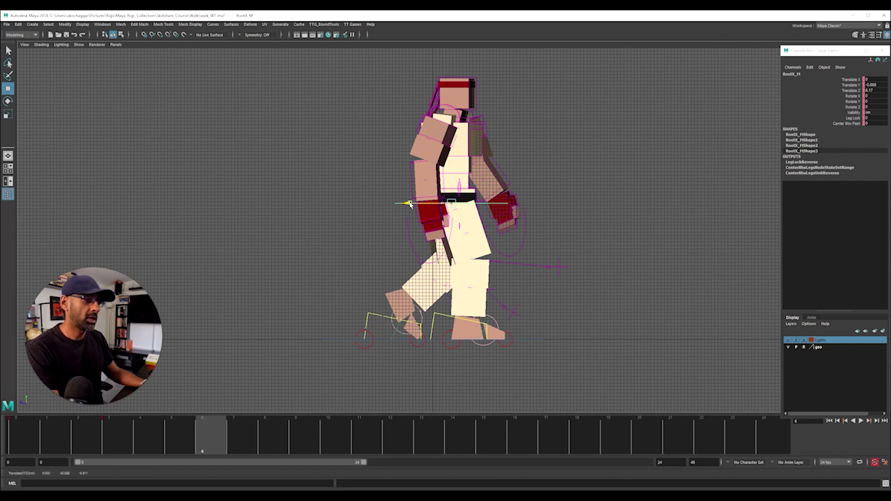
left_click_drag(410, 206, 423, 206)
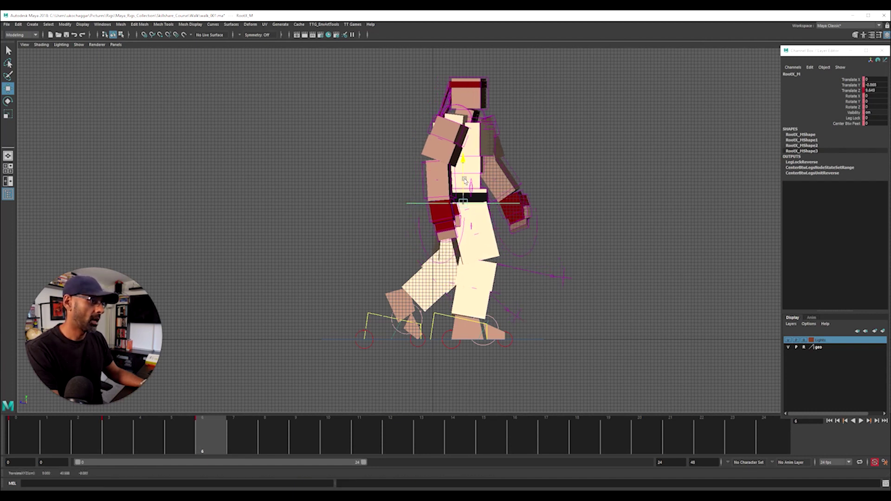
left_click_drag(464, 168, 465, 176)
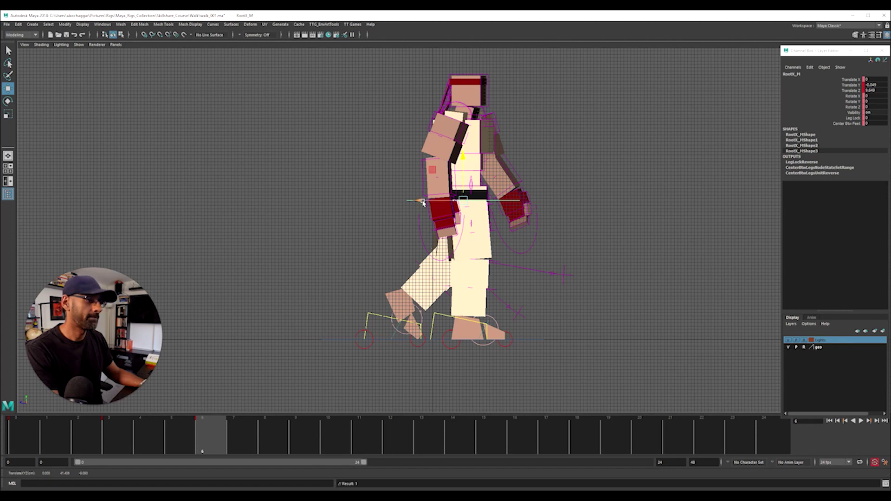
left_click_drag(418, 201, 430, 202)
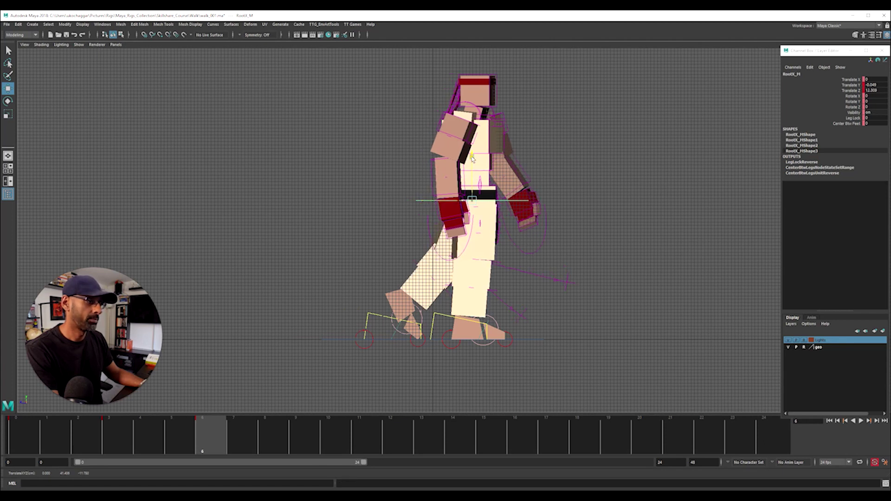
left_click_drag(473, 166, 474, 170)
left_click_drag(426, 202, 427, 202)
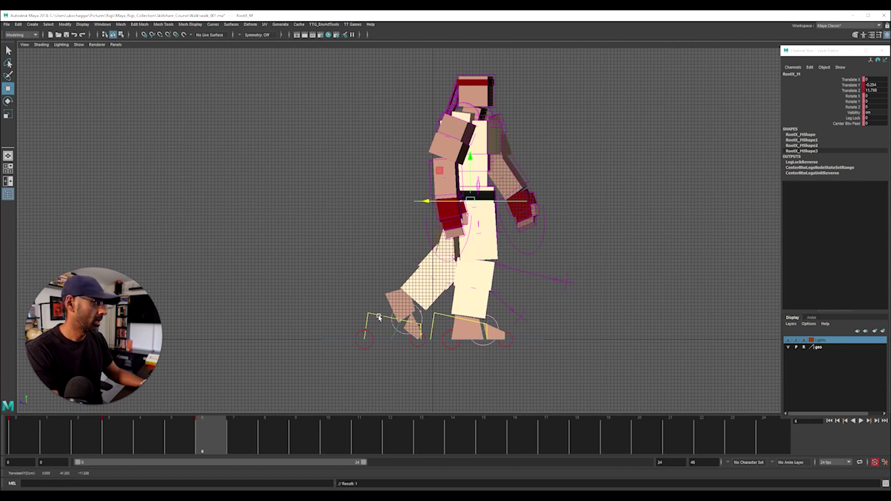
- Bring the left foot IK forward under the body and lift it
left_click(378, 318)
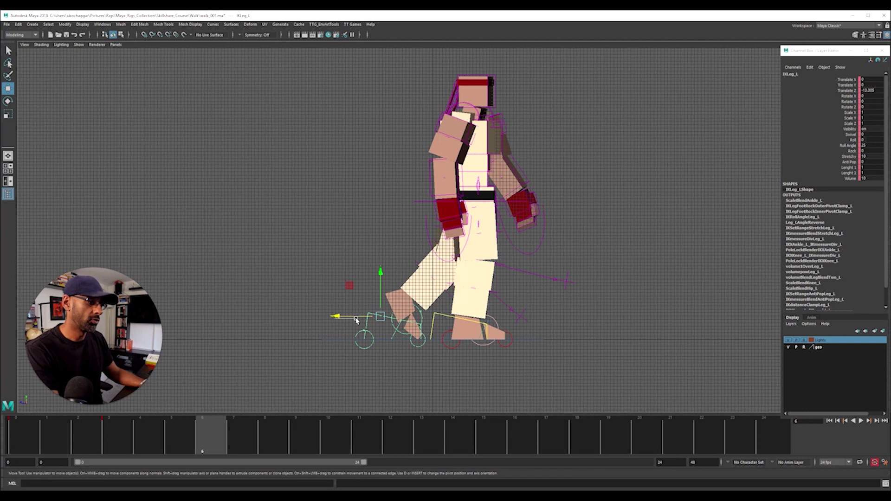
left_click_drag(355, 318, 442, 279)
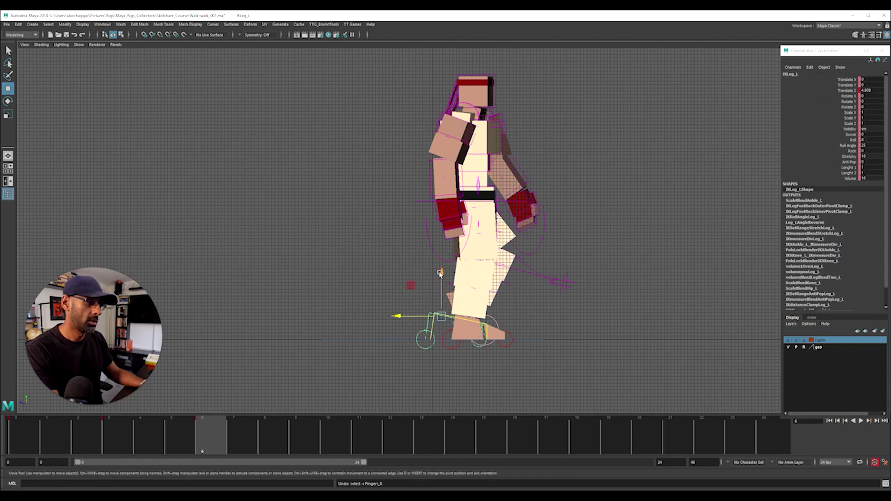
mouse_move(441, 317)
left_mouse_down()
mouse_move(403, 298)
mouse_move(419, 277)
left_mouse_up()
- Rotate the lifted left foot's toes to about 76.6 degrees and scrub to compare
left_click(438, 309)
key("e")
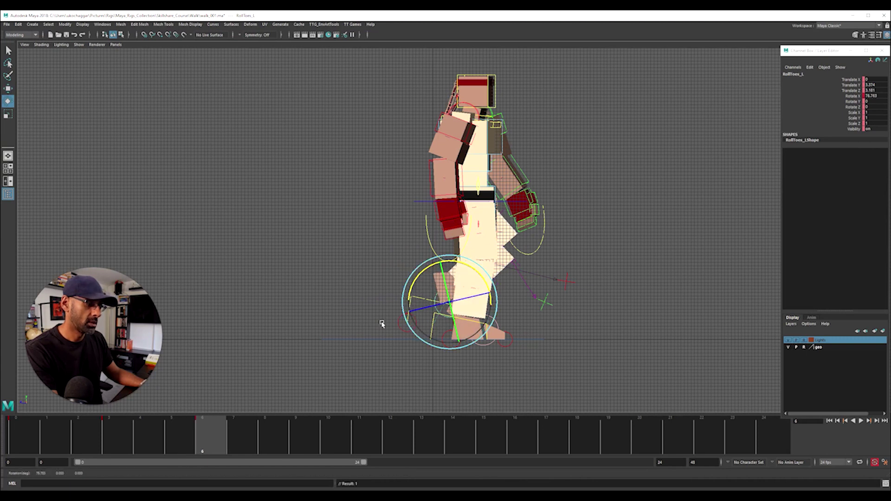
left_click(421, 330)
mouse_move(203, 436)
left_mouse_down()
mouse_move(78, 436)
mouse_move(201, 436)
left_mouse_up()
left_click(393, 334)
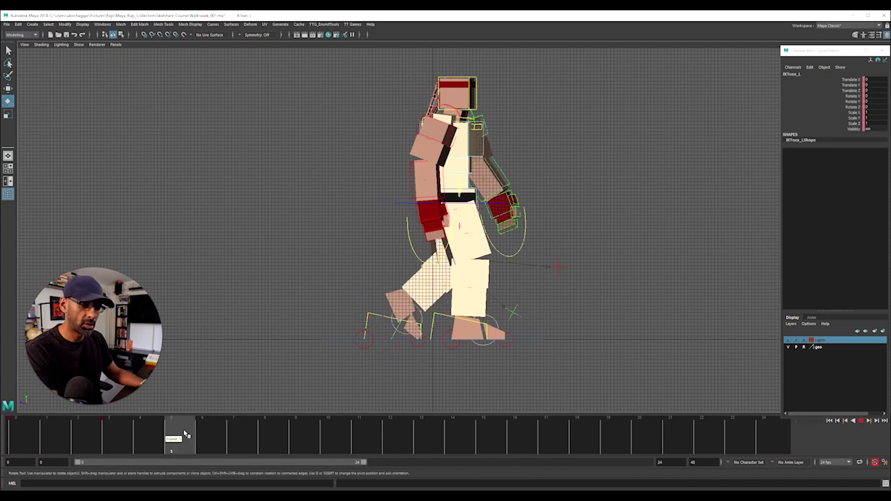
mouse_move(418, 306)
left_mouse_down()
mouse_move(409, 281)
mouse_move(447, 263)
left_mouse_up()
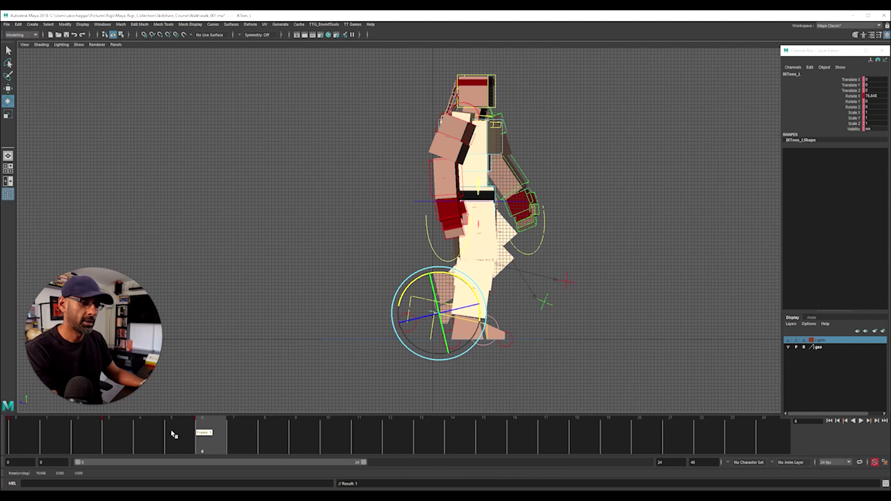
mouse_move(202, 436)
left_mouse_down()
mouse_move(28, 436)
mouse_move(209, 431)
left_mouse_up()
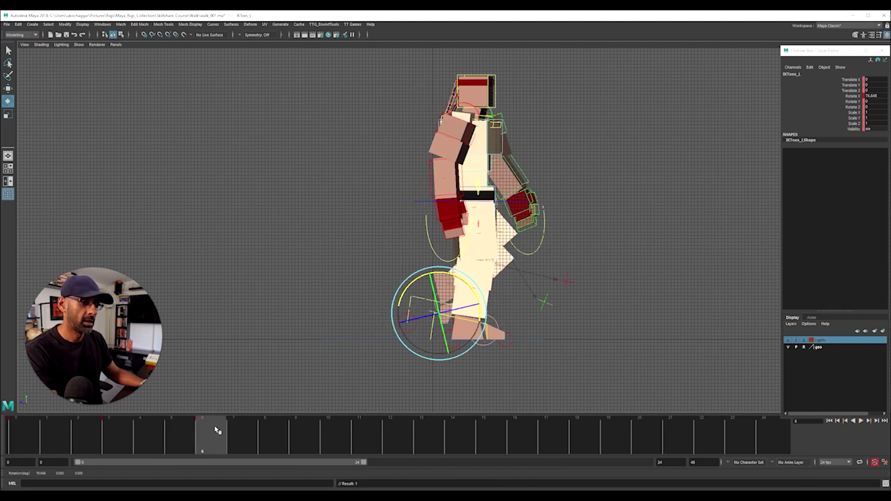
- Marquee-select all the rig controls and switch to the Move tool
left_click(351, 167)
left_click_drag(355, 71, 495, 191)
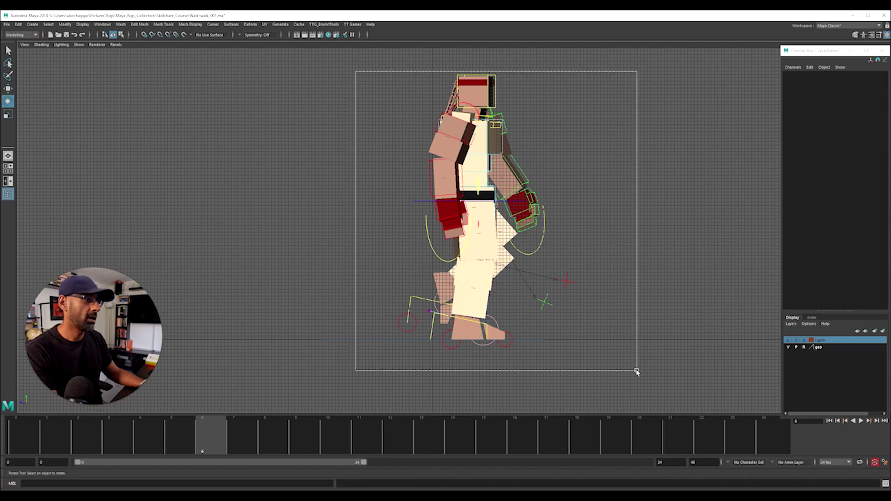
left_click_drag(635, 371, 636, 371)
left_click(359, 245)
left_click_drag(408, 56, 487, 209)
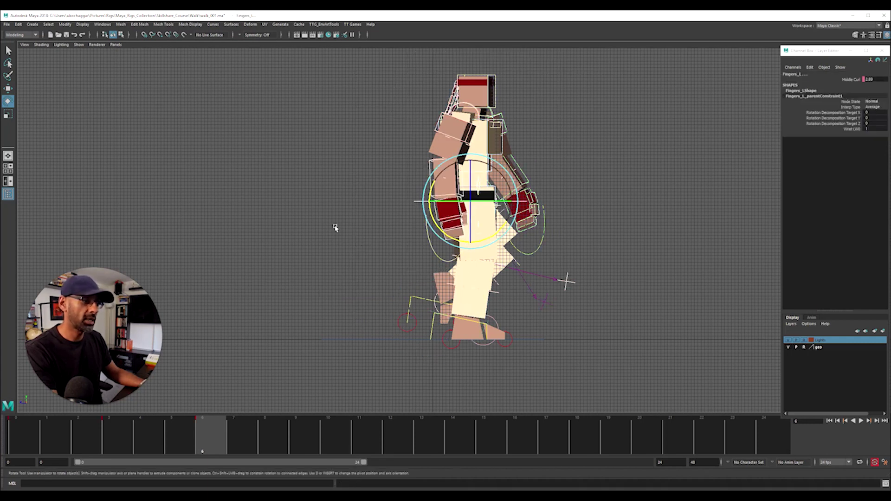
right_click_drag(336, 229, 362, 221)
left_click_drag(362, 63, 647, 376)
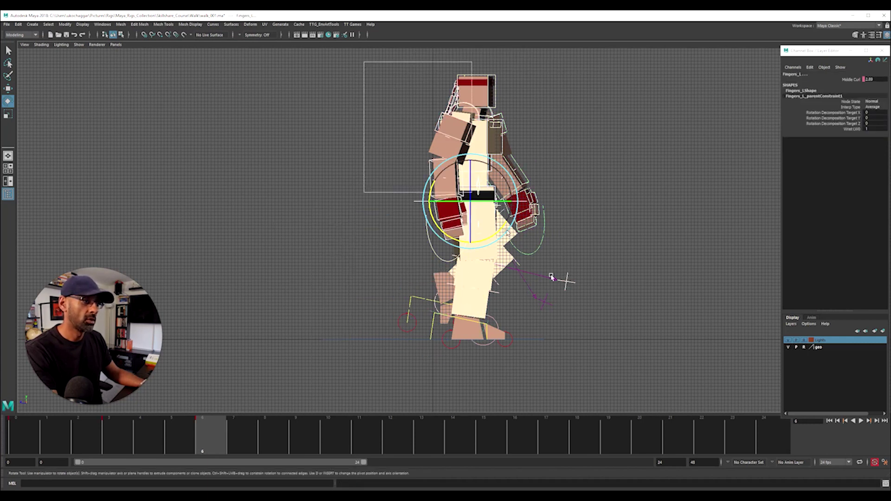
key("w")
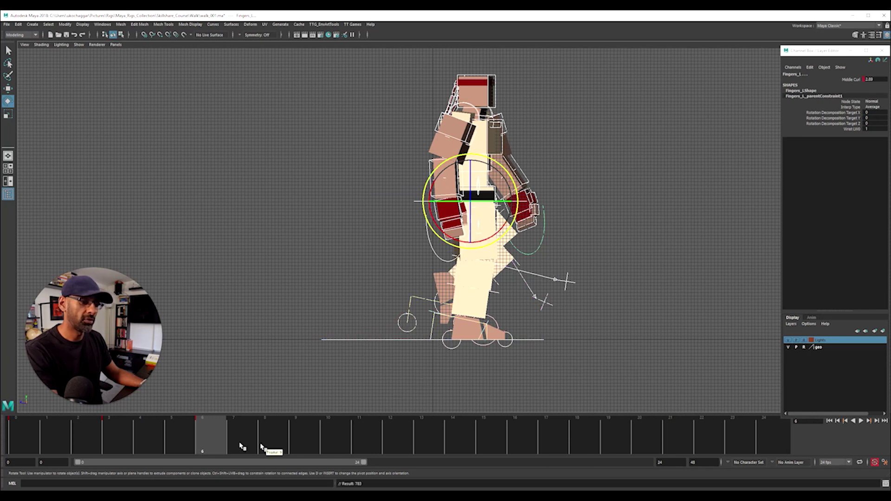
- Reselect the root control (Y about -0.26, Z 11.8) at frame 6 and key it
left_click(299, 438)
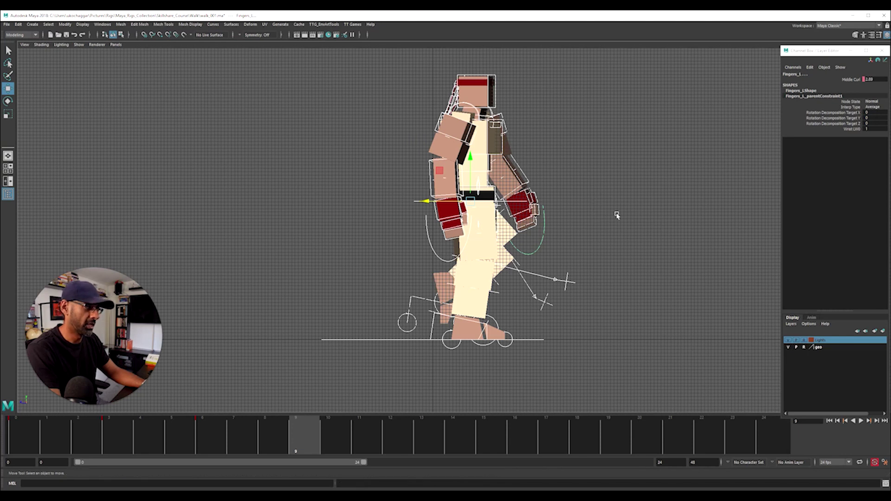
left_click(597, 216)
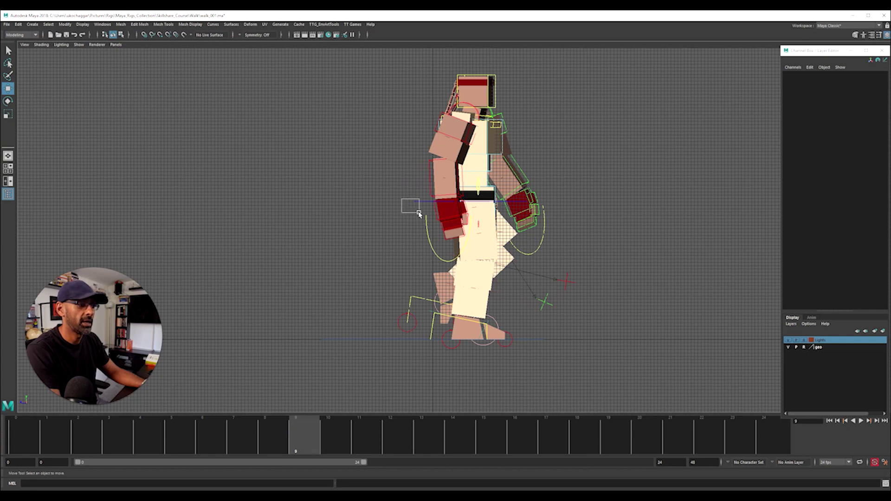
left_click(415, 206)
left_click(216, 437)
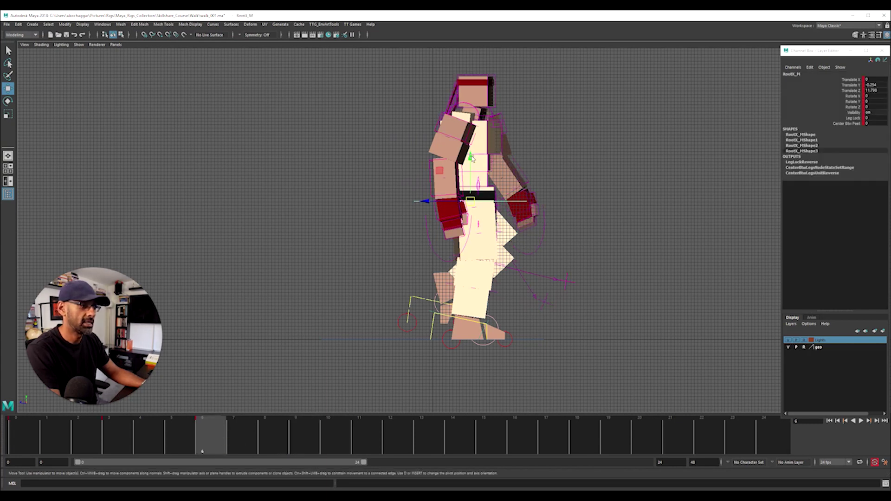
key("ctrl+z")
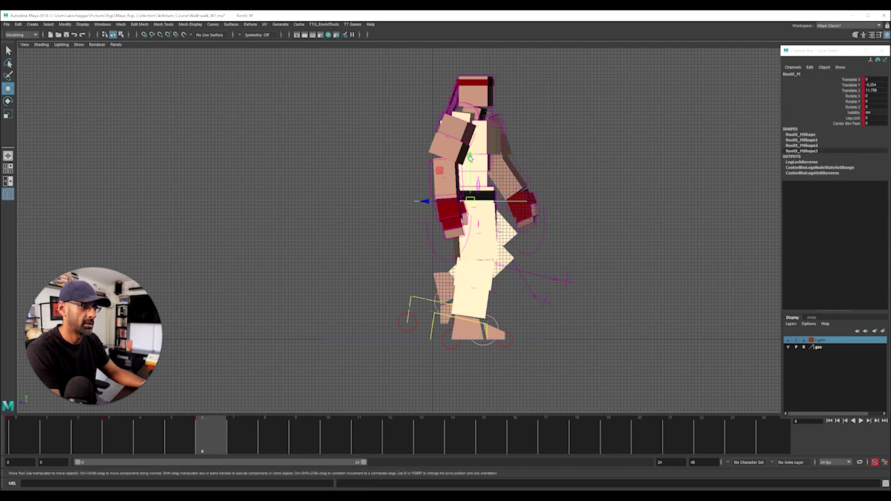
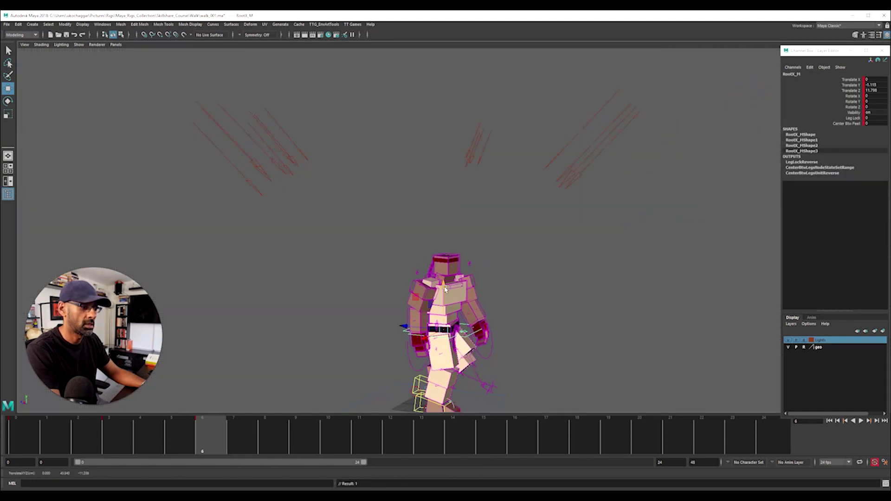
- In side view at frame 9, move the RootX_M hip control forward and slightly up
key("space")
key("space")
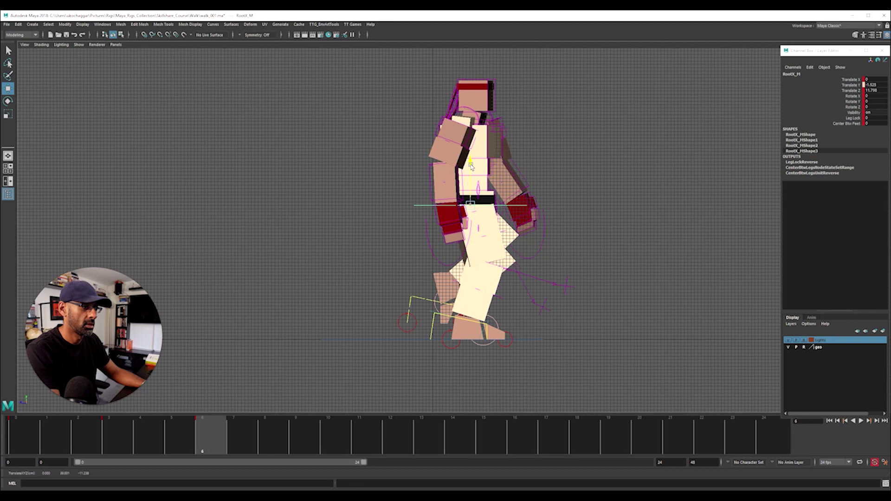
left_click_drag(472, 164, 471, 166)
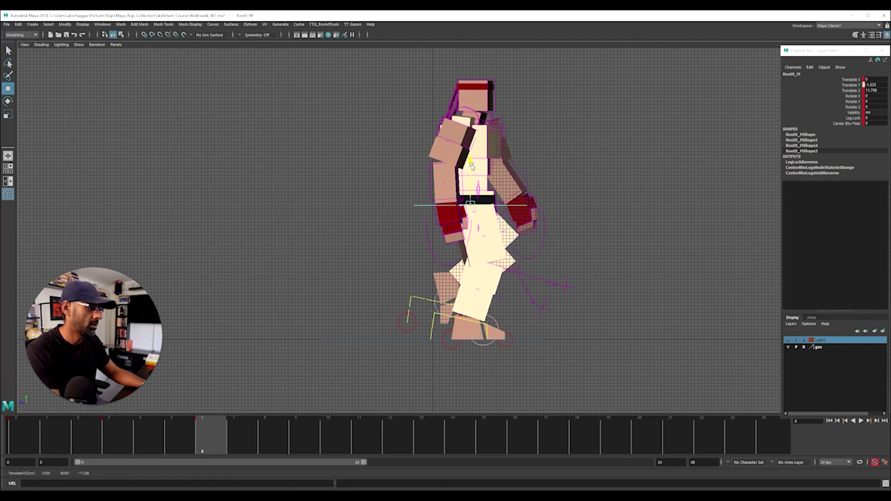
left_click_drag(209, 438, 303, 440)
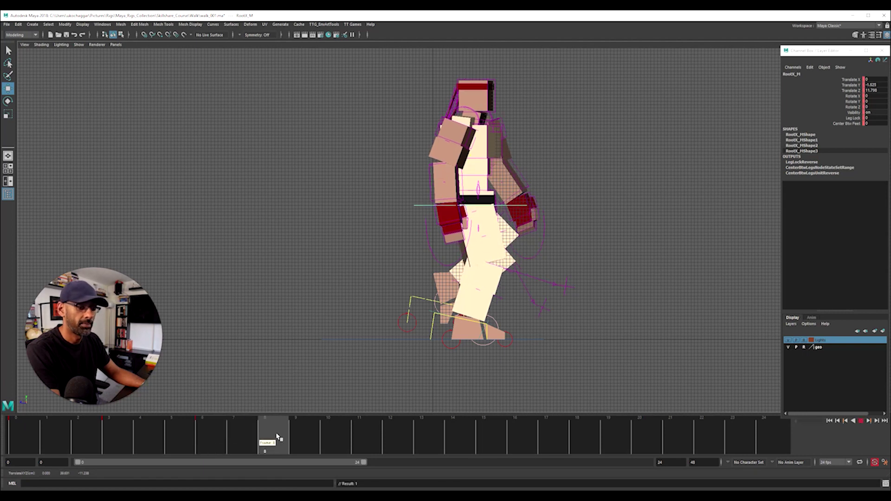
key("w")
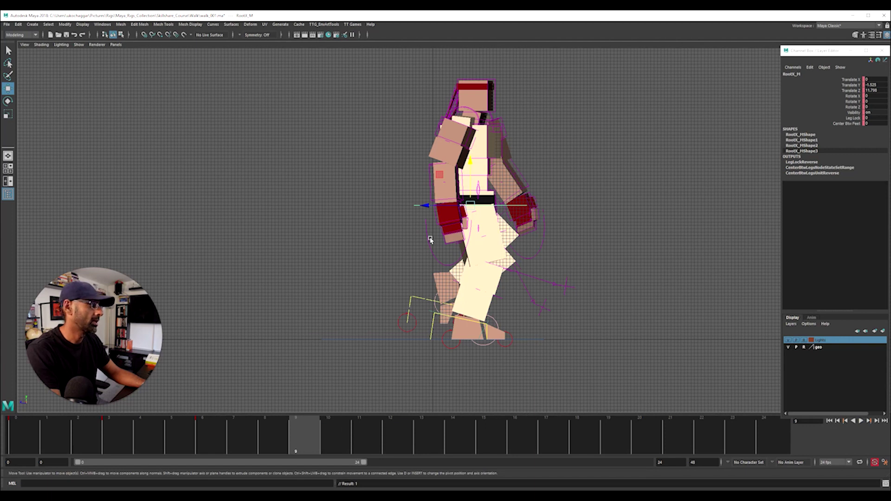
key("ctrl+z")
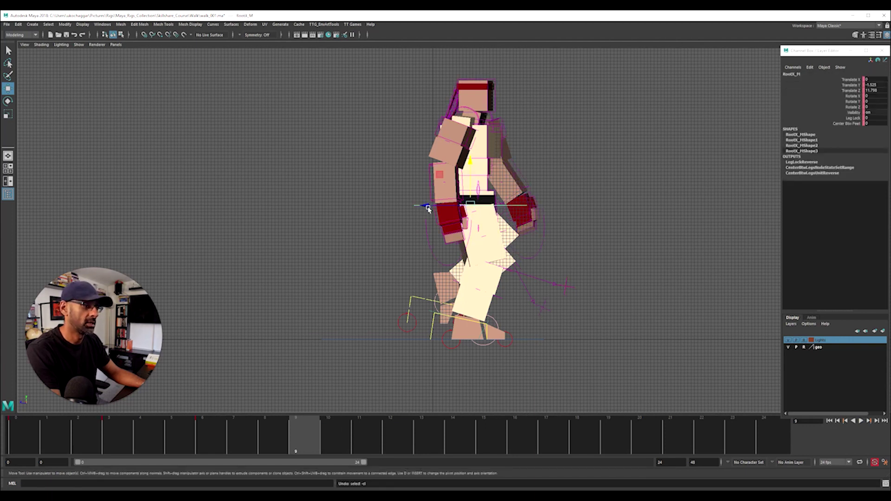
left_click_drag(427, 208, 445, 204)
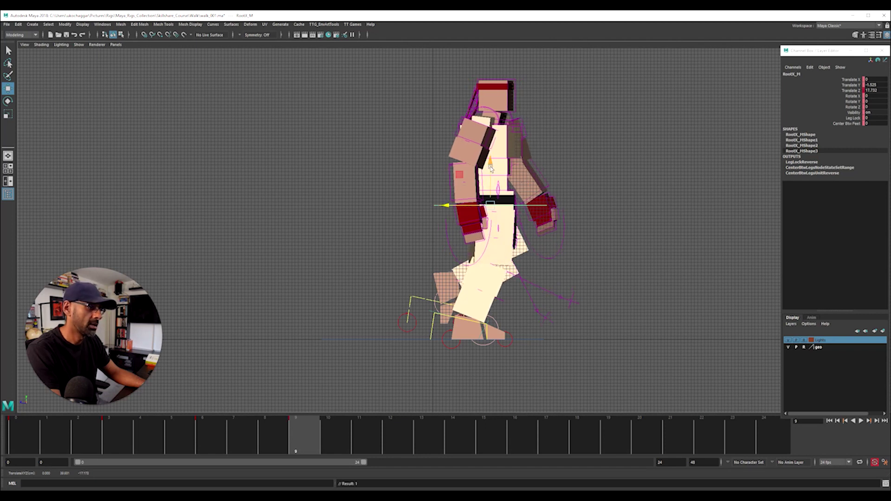
left_click_drag(490, 164, 490, 157)
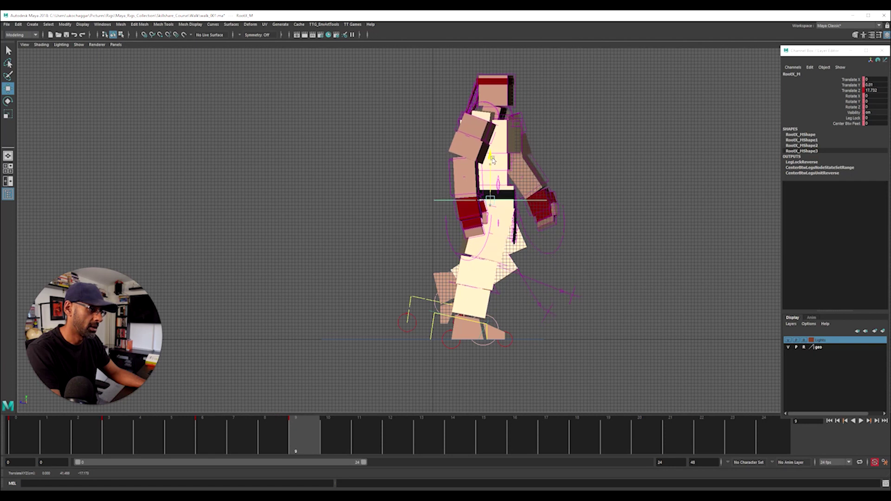
- Rotate RollToes_R to roll the right foot up onto its toes
left_click(478, 346)
key("e")
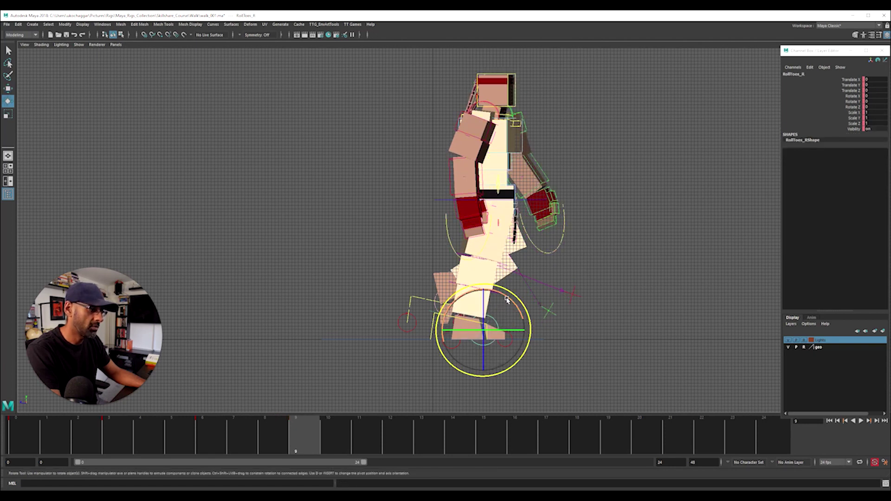
left_click_drag(506, 306, 512, 308)
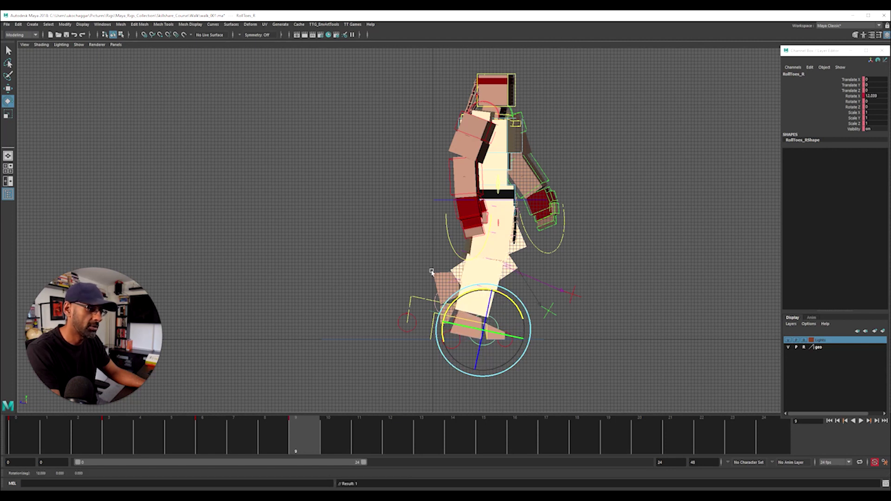
- Nudge RootX_M slightly forward along X, then undo the nudge
left_click(446, 201)
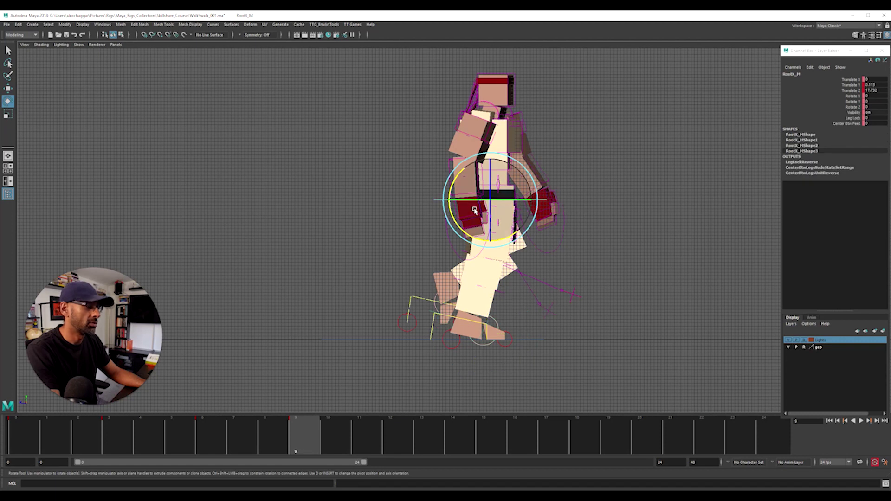
key("w")
left_click_drag(450, 202, 456, 202)
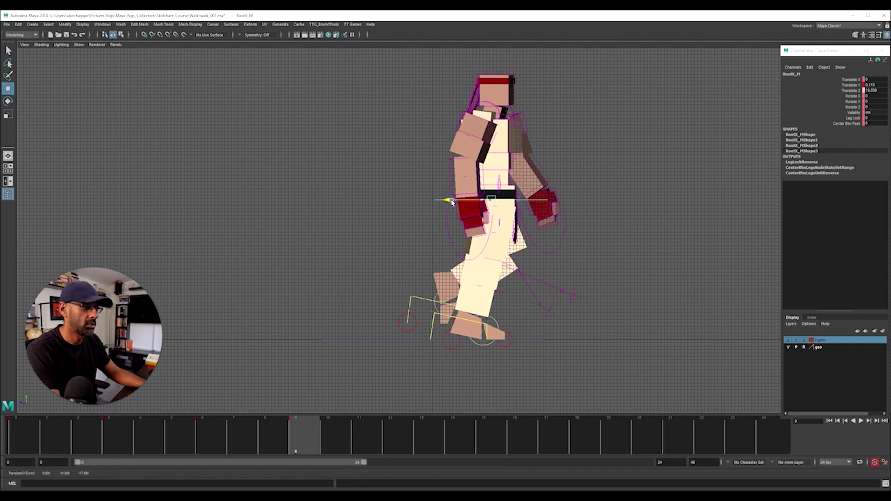
key("ctrl+z")
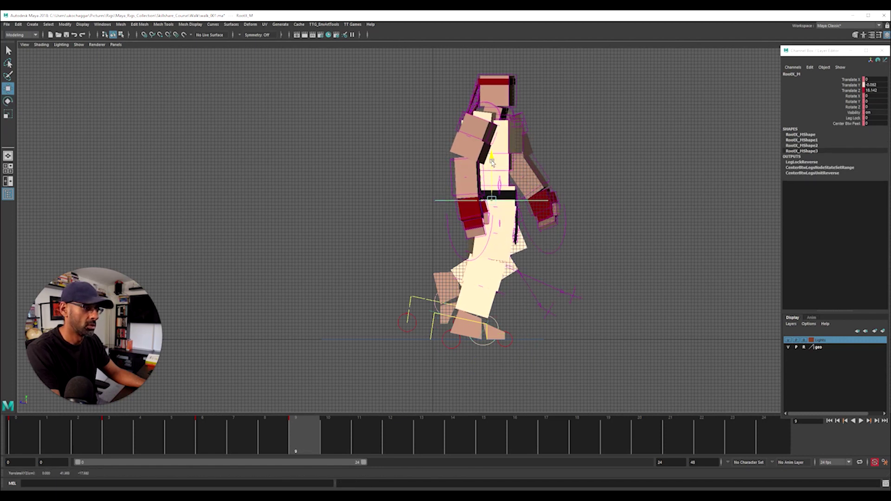
- Move IKLeg_L to swing the left foot forward under the body
left_click(415, 307)
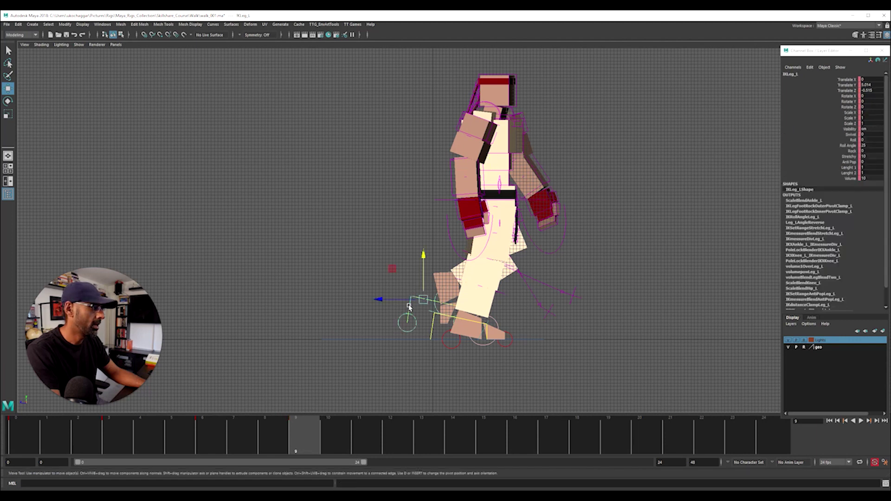
left_click_drag(399, 304, 525, 301)
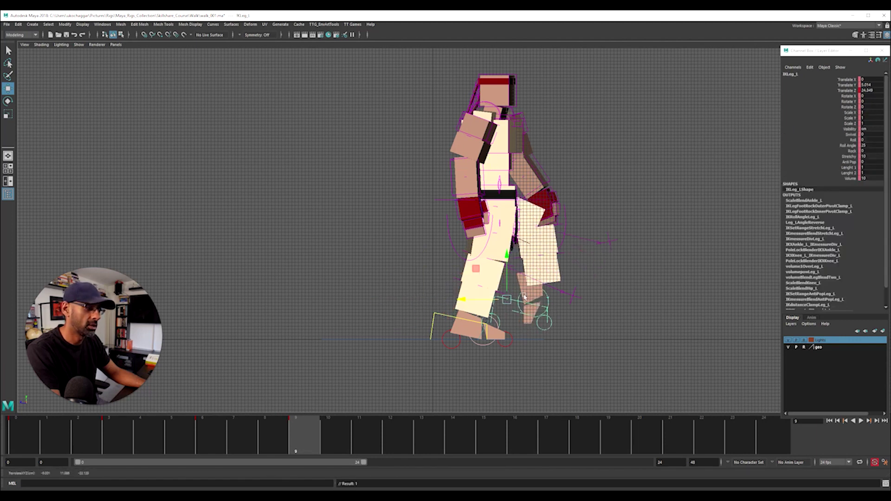
left_click(553, 310)
- Rotate RollToes_L and IKToes_L to roll the left foot and bend its toes
left_click(546, 296)
key("e")
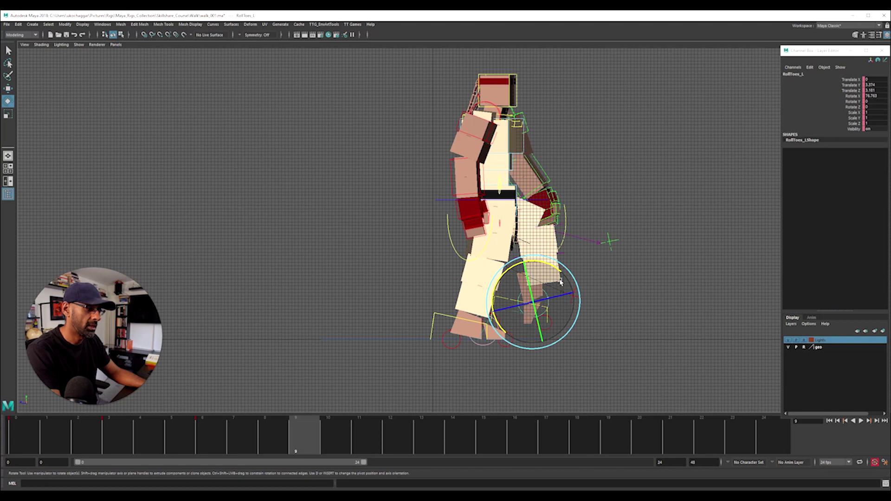
mouse_move(556, 281)
left_mouse_down()
mouse_move(532, 257)
mouse_move(543, 278)
left_mouse_up()
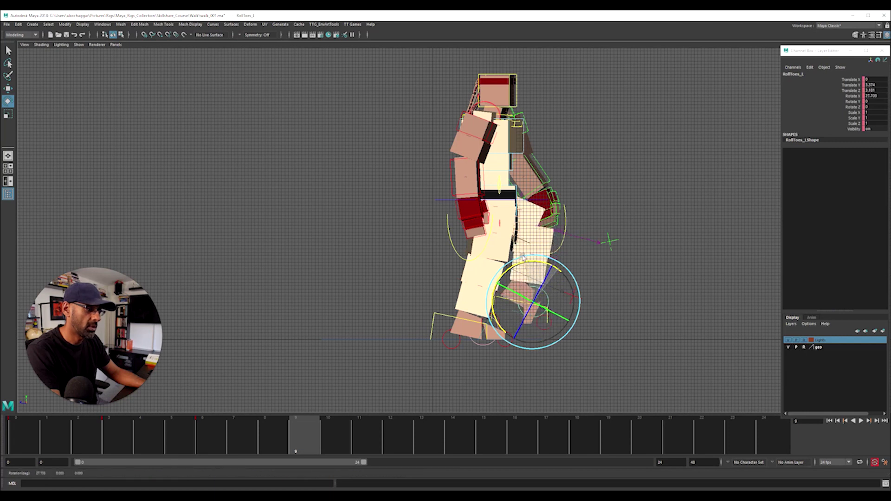
left_click(606, 307)
left_click(520, 313)
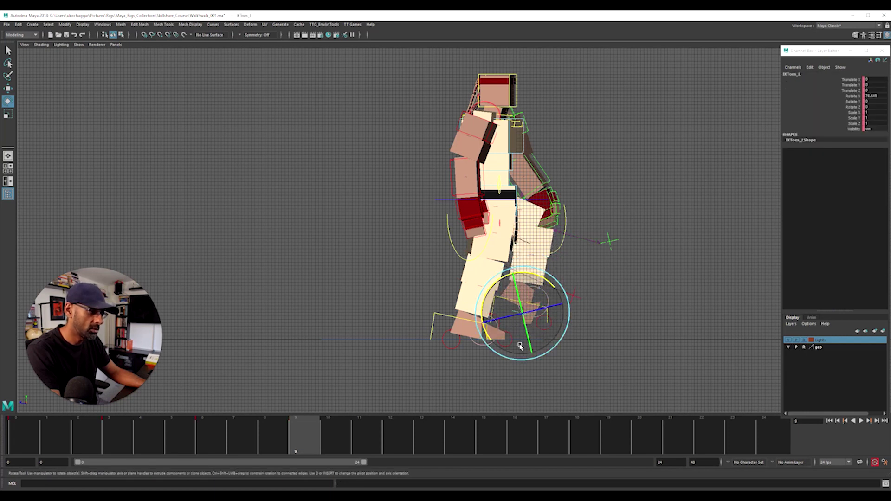
mouse_move(485, 318)
left_mouse_down()
mouse_move(520, 347)
mouse_move(514, 343)
left_mouse_up()
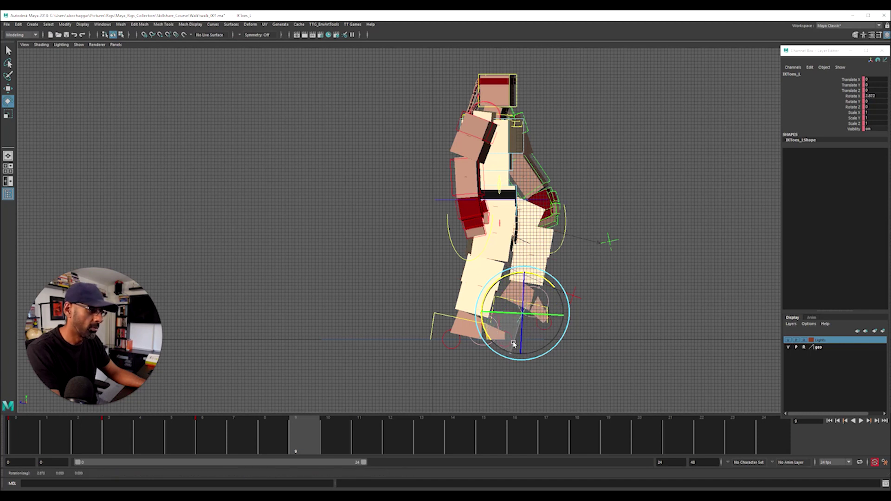
left_click(643, 317)
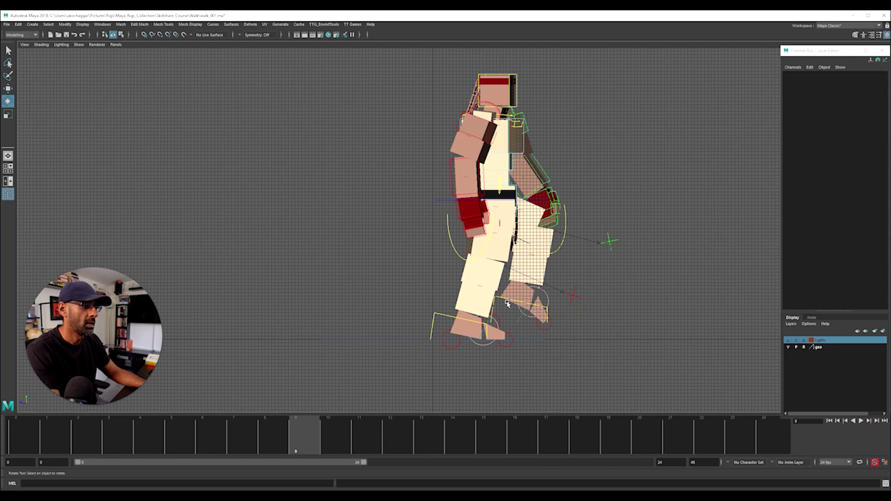
- Lift IKLeg_L off the ground, then scrub back through the walk
left_click(508, 301)
key("w")
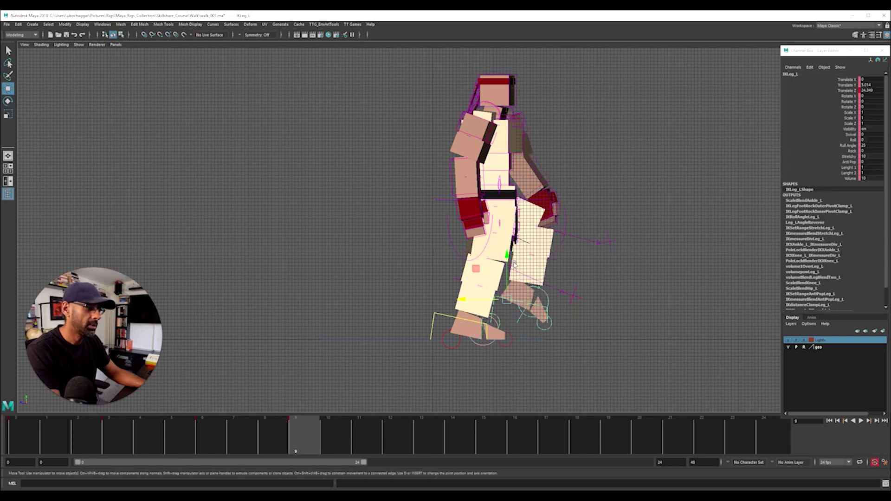
left_click_drag(508, 299, 507, 256)
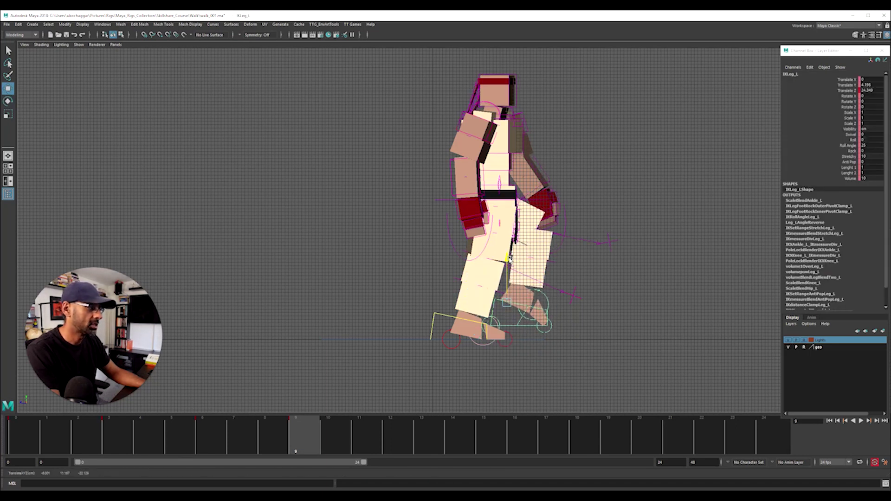
left_click_drag(237, 431, 9, 439)
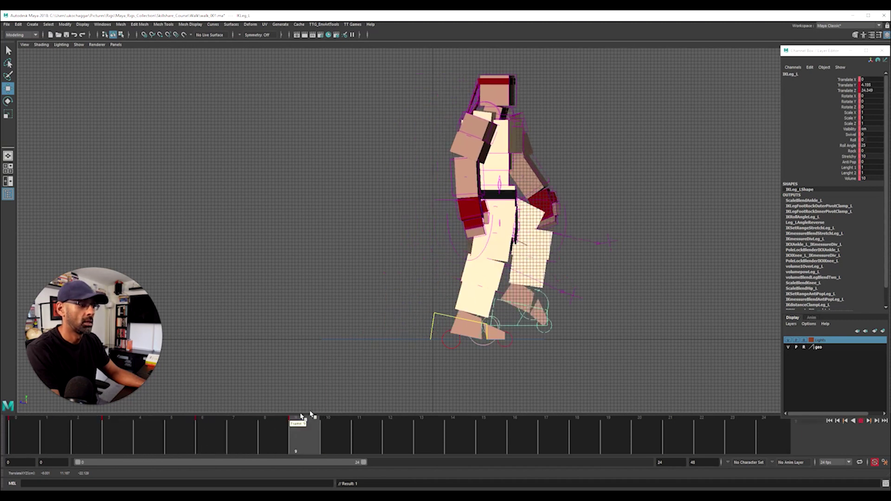
- Select all character controls at frame 9 and change their last-key tangents in the Graph Editor
left_click(10, 439)
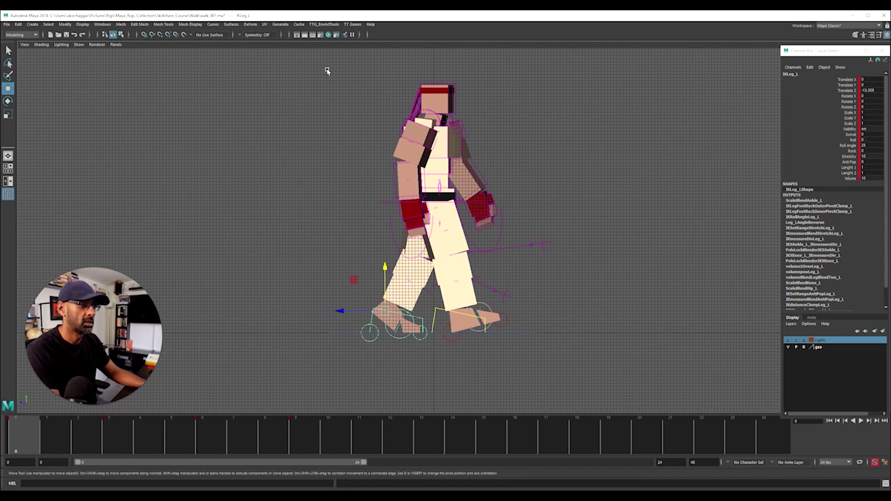
left_click_drag(328, 71, 665, 367)
left_click(318, 441)
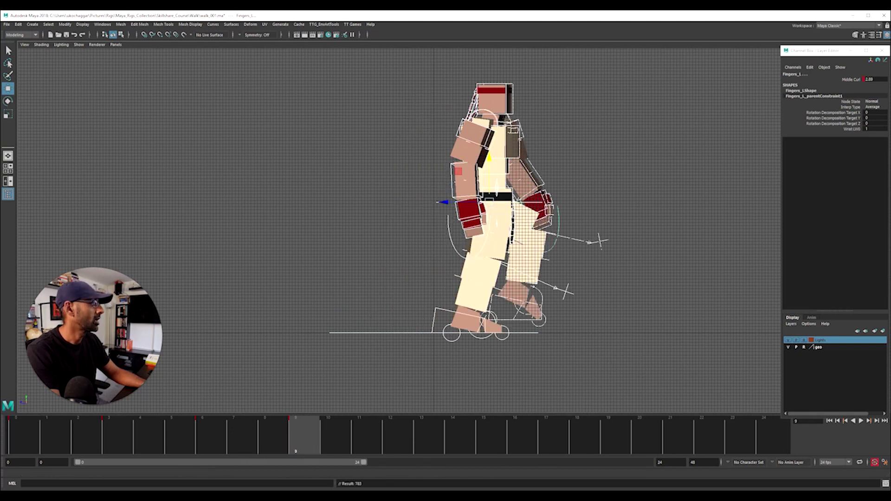
key("shift+e")
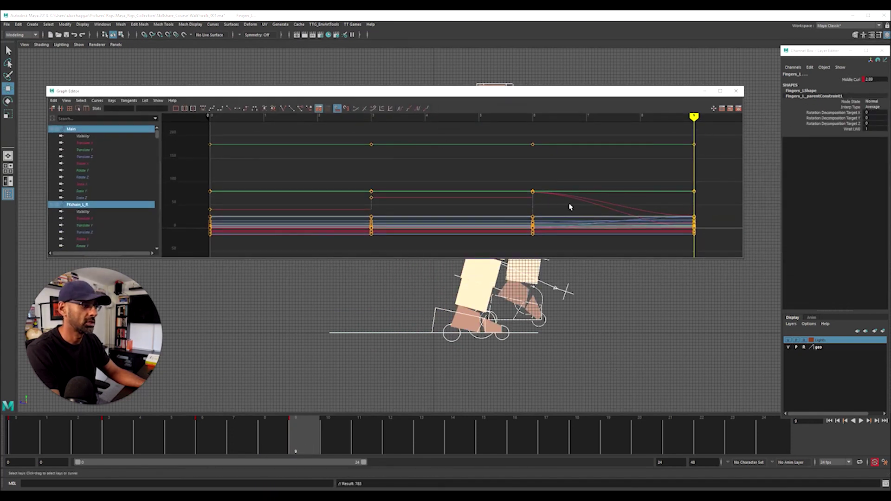
left_click(247, 109)
key("shift+e")
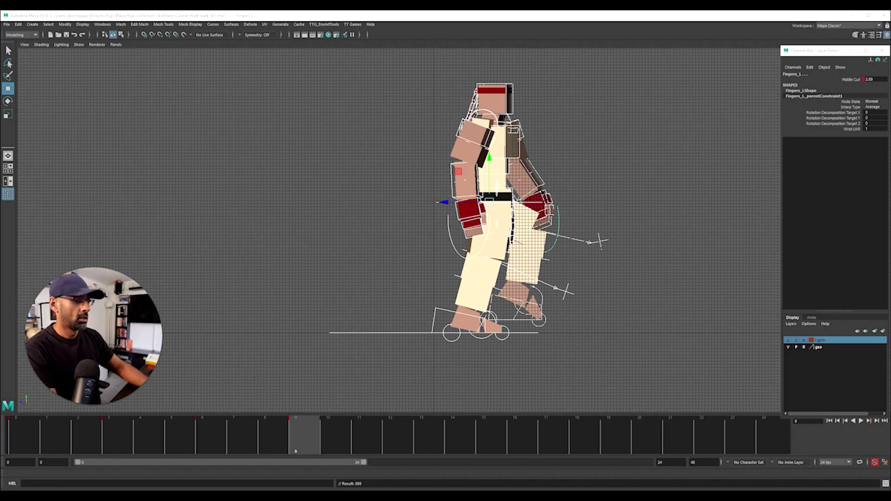
key("alt+v")
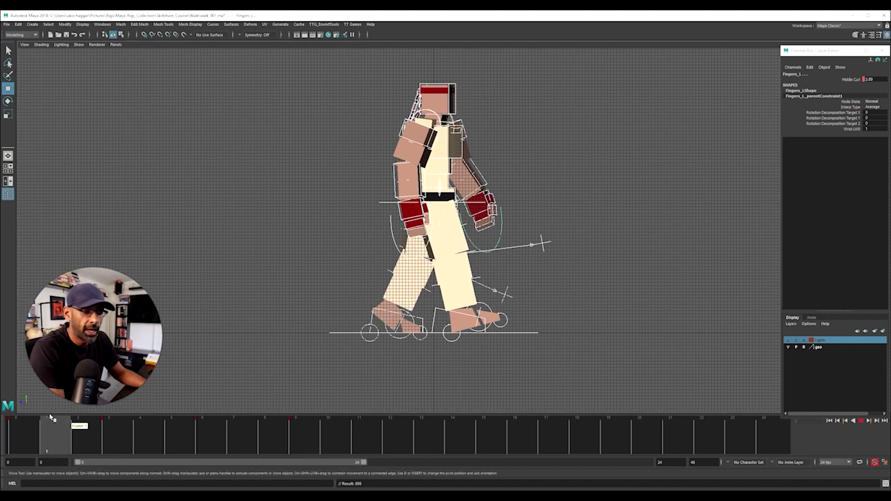
left_click(400, 435)
left_click(21, 435)
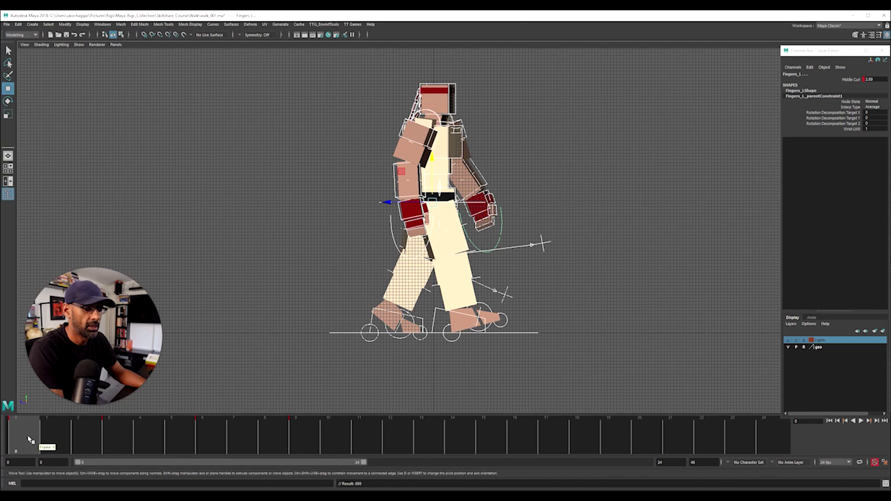
left_click(390, 438)
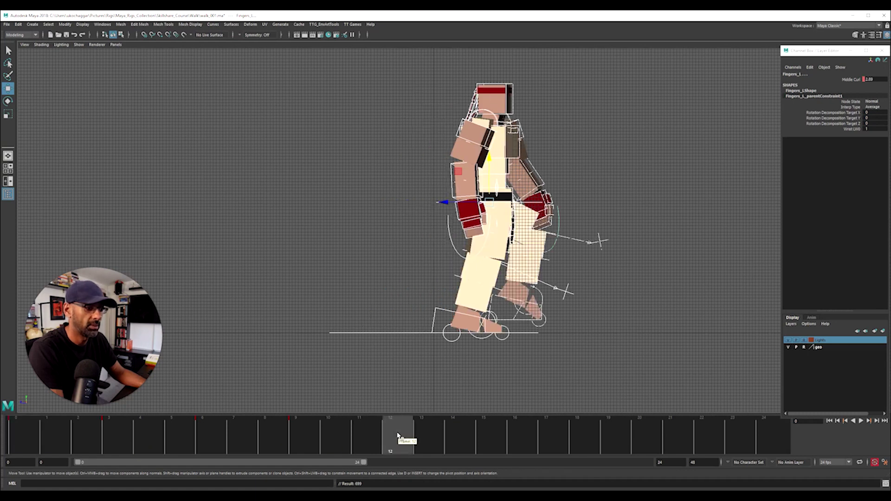
- Set RollToes_L's Rotate X to 0 in the Channel Box
left_click(590, 293)
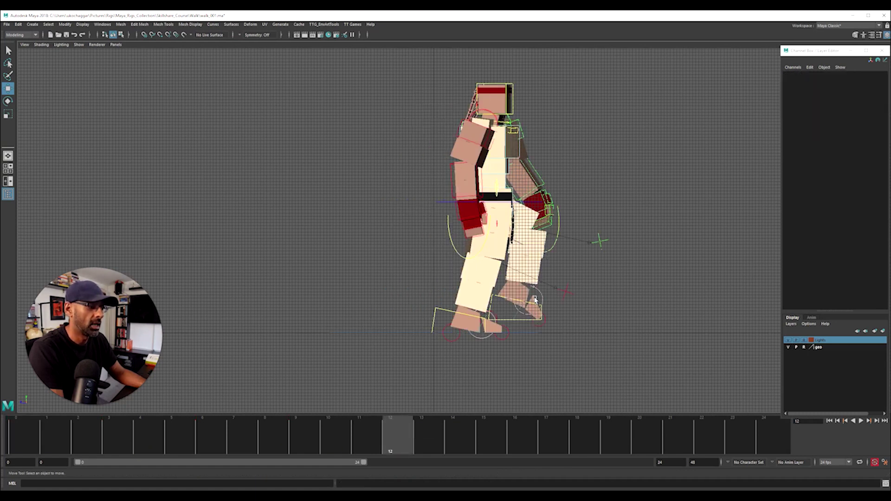
left_click(516, 317)
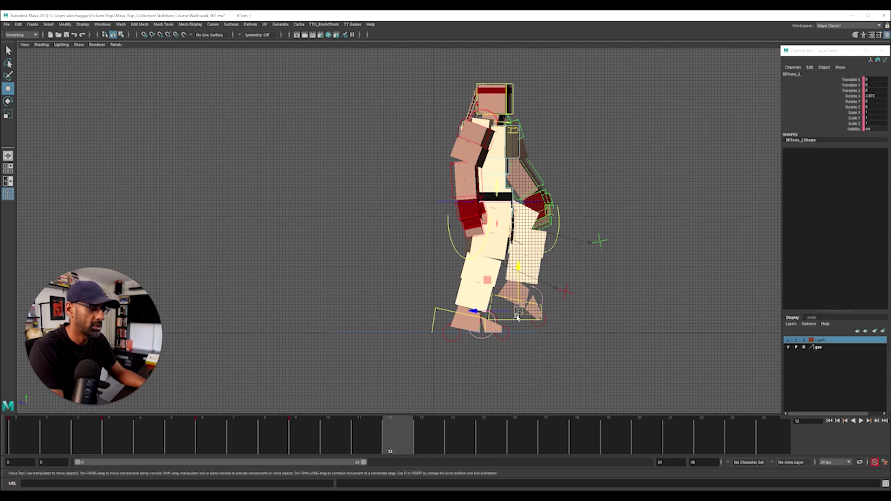
key("q")
left_click(560, 298)
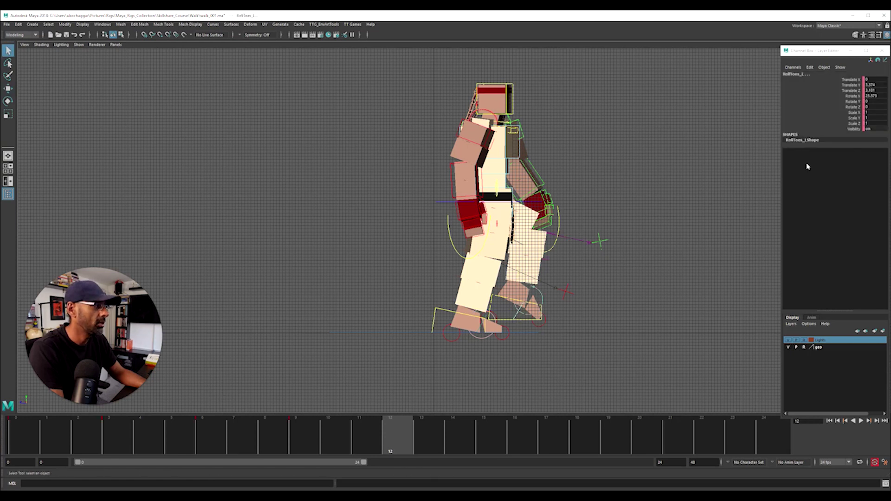
left_click(871, 96)
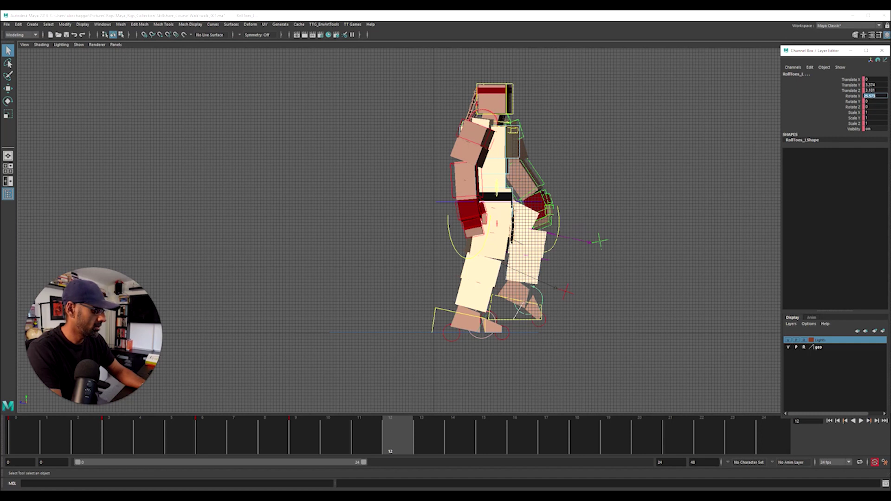
type("0")
key("Return")
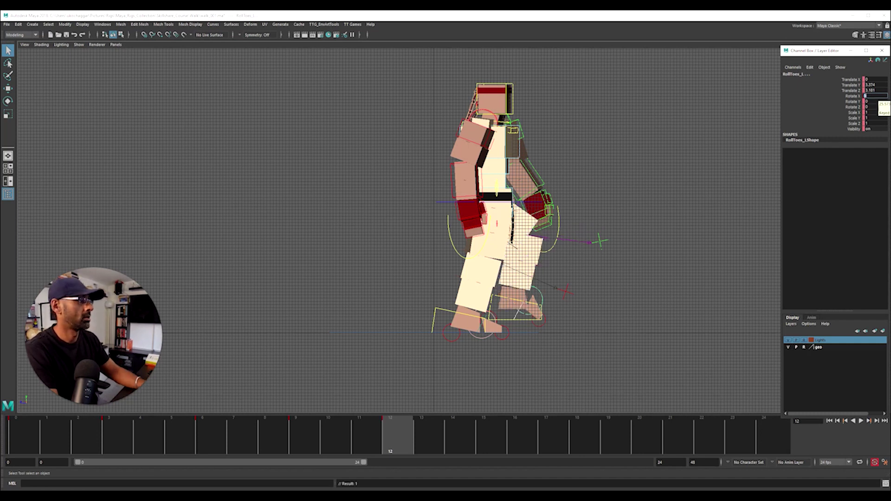
- Reselect the left toe controls and highlight RollToes_L's Translate Y and Z channels
left_click(521, 313)
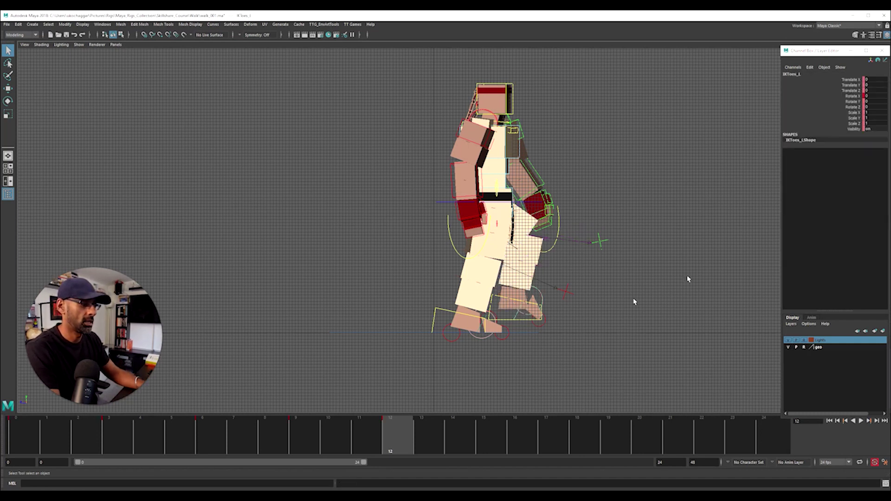
left_click_drag(878, 96, 879, 103)
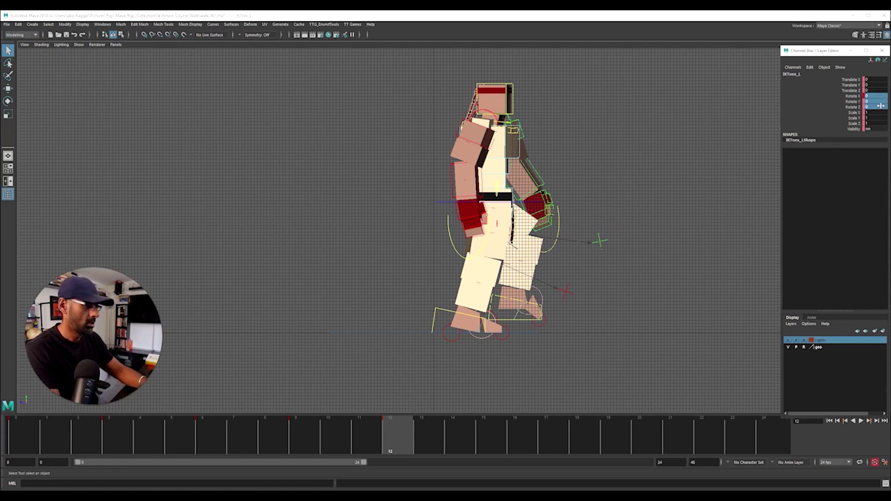
left_click(542, 298)
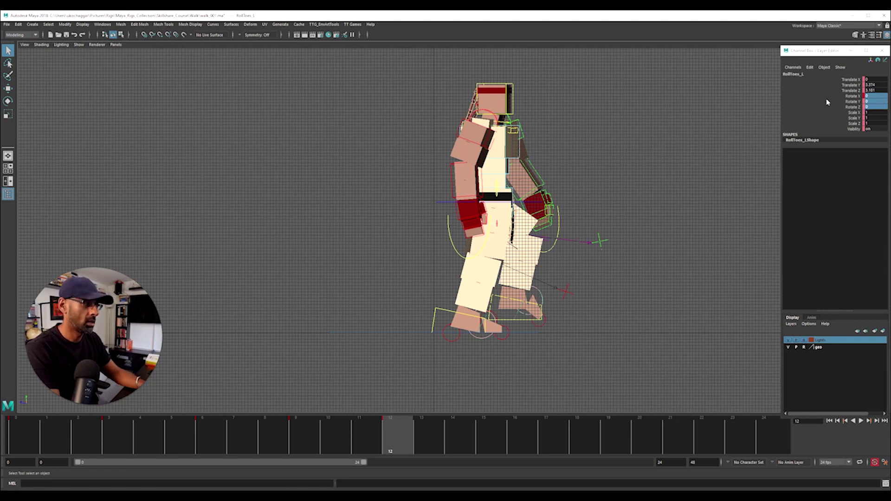
left_click_drag(876, 84, 877, 106)
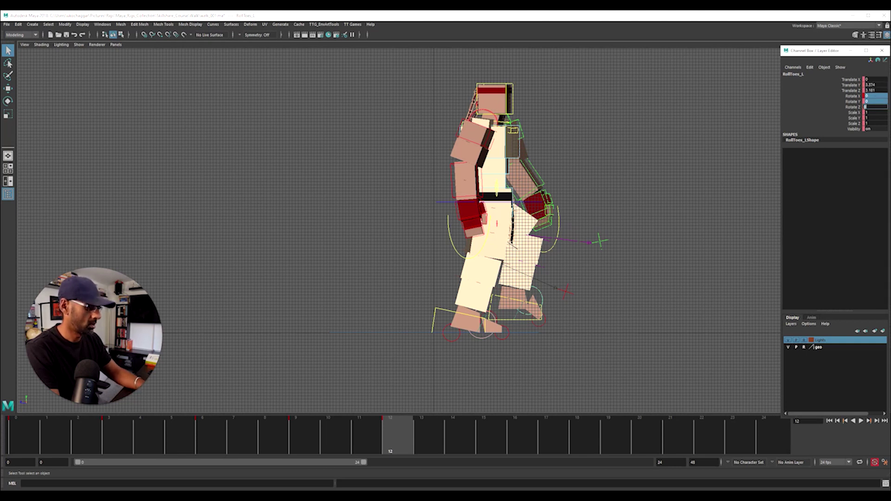
- Cycle through the left toe controls, undoing a stray selection along the way
left_click(539, 316)
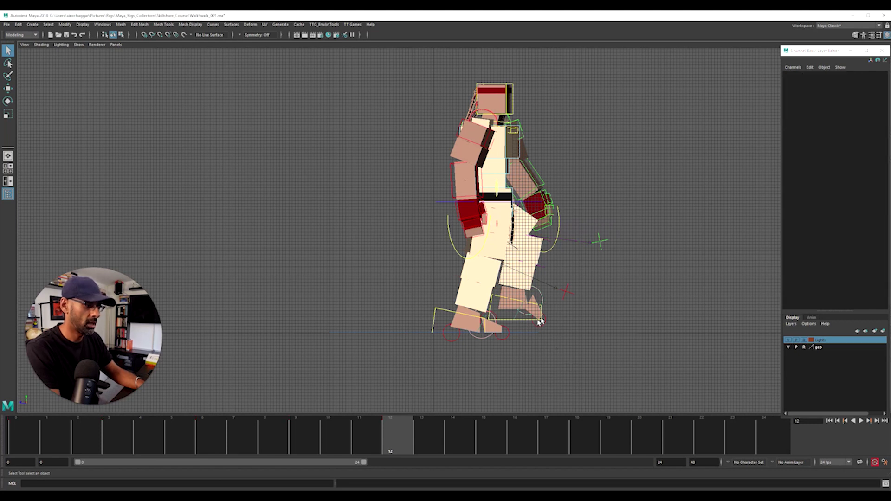
left_click(516, 315)
key("e")
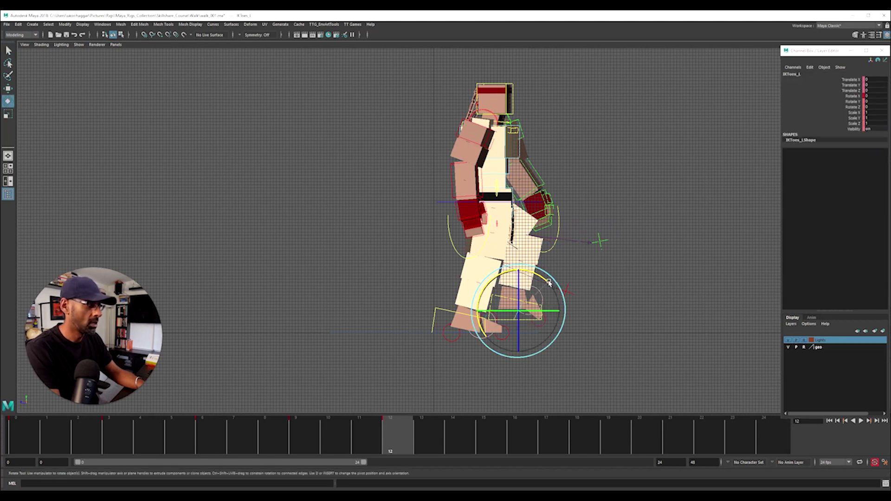
left_click(503, 388)
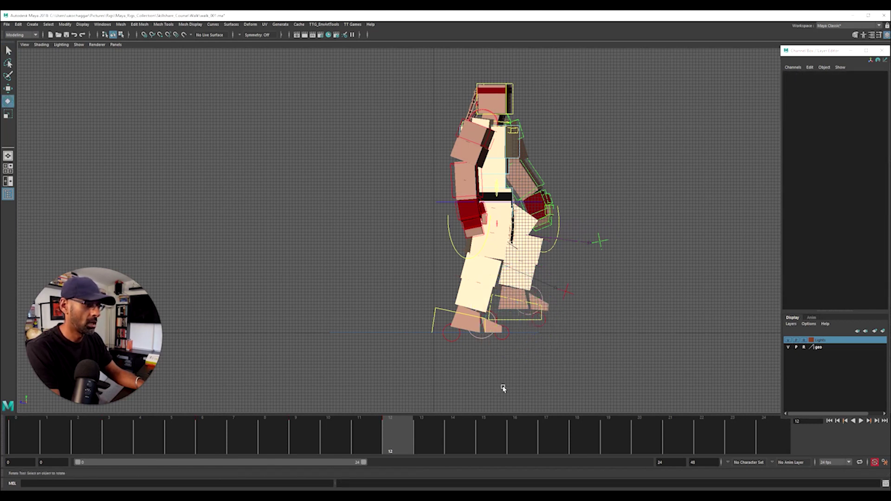
left_click(538, 318)
key("z")
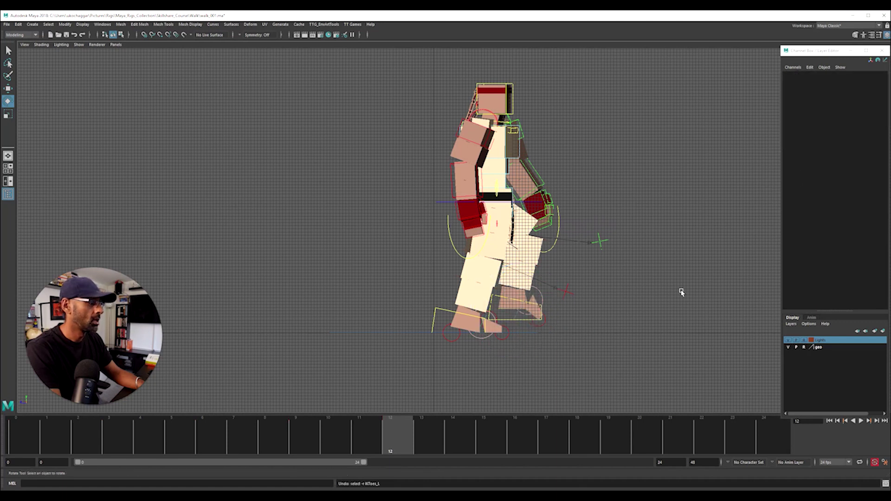
left_click(520, 313)
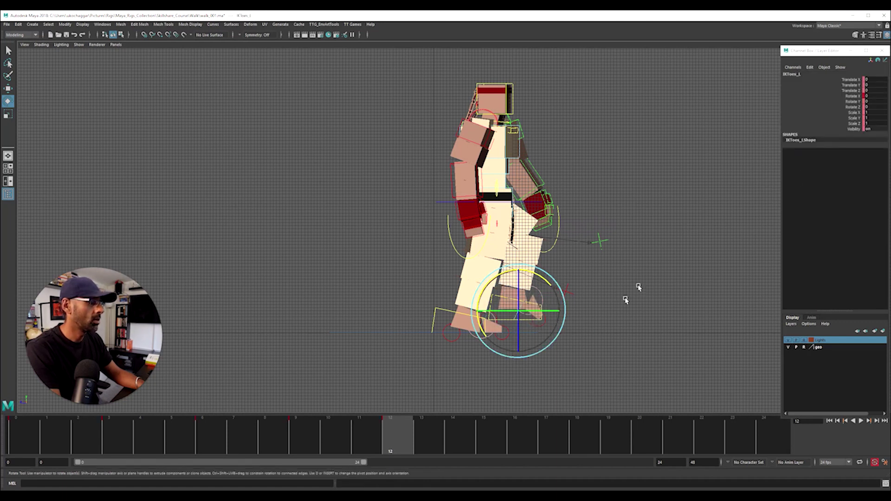
left_click(595, 319)
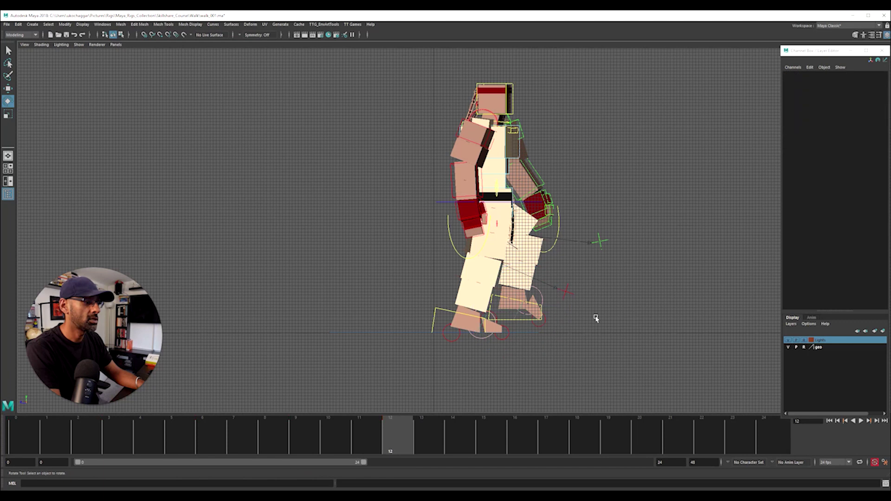
- Zero RollToes_L's Translate Y and Z in the Channel Box
left_click(539, 294)
left_click_drag(882, 85, 878, 91)
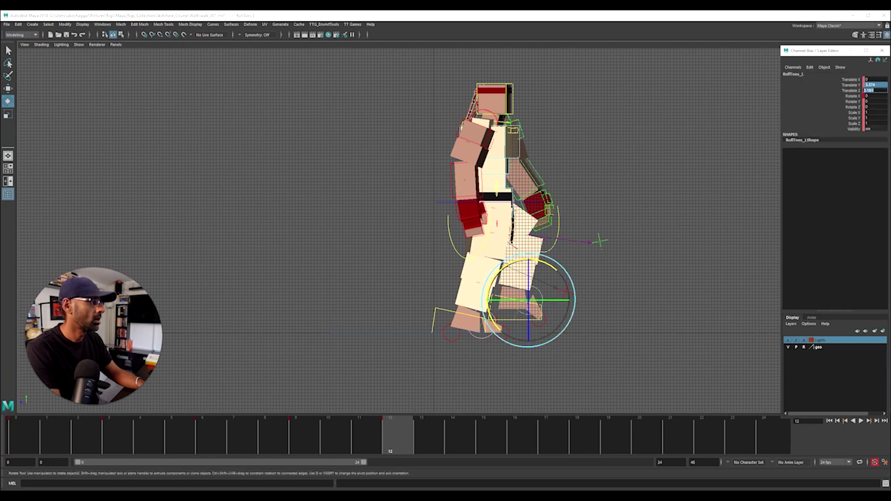
type("0")
key("Return")
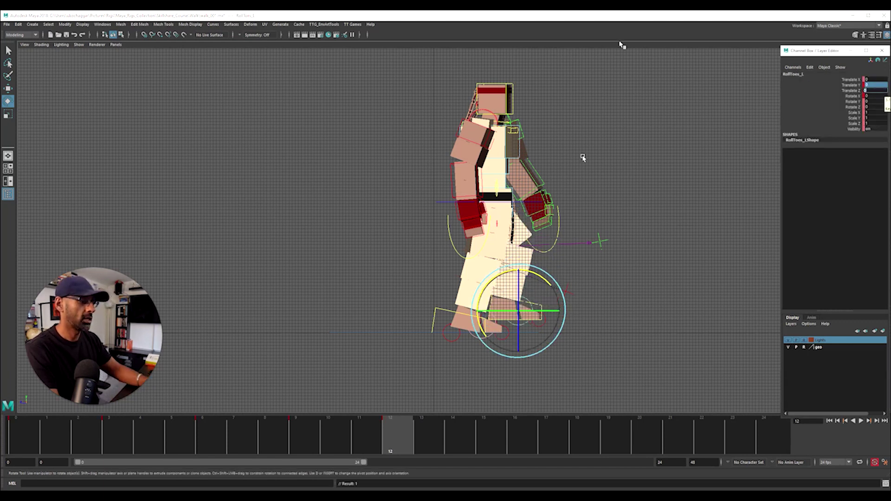
left_click(583, 328)
- Move IKLeg_L forward to bend the left leg at frame 12
left_click(541, 307)
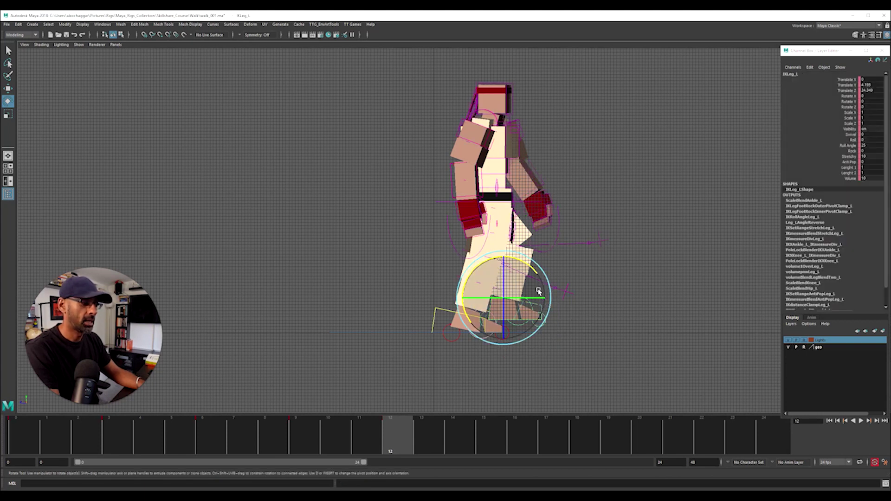
key("w")
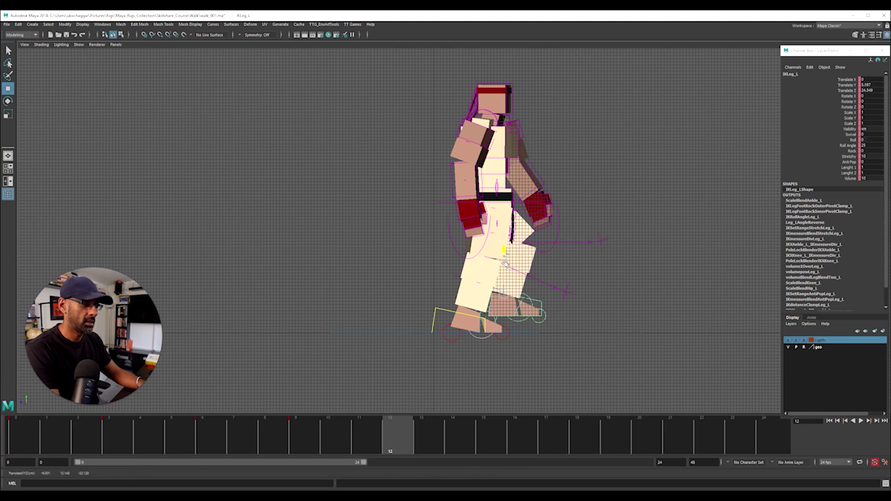
middle_click_drag(515, 289, 468, 286)
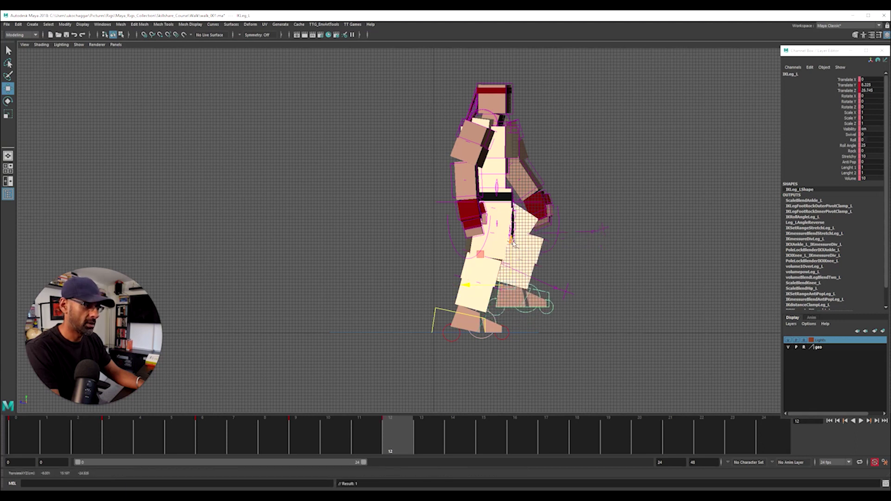
left_click(513, 247)
left_click(528, 306)
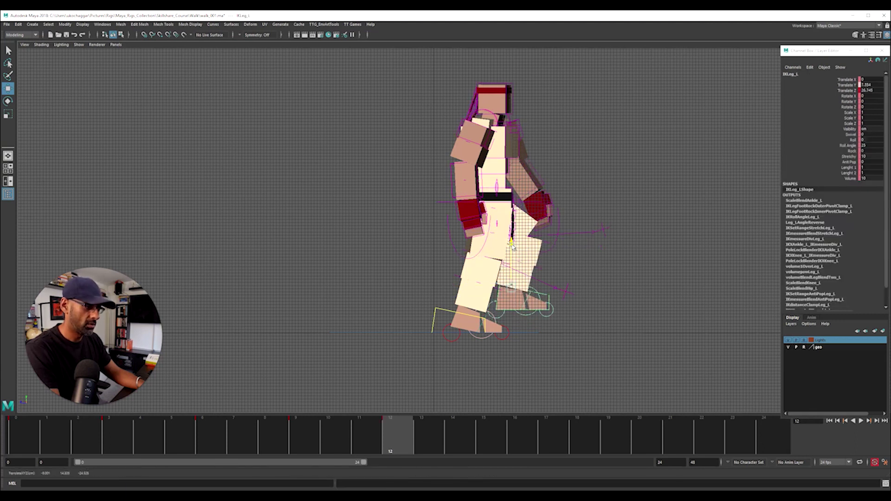
- Jump back to frame 9 on the Time Slider
left_click(296, 437)
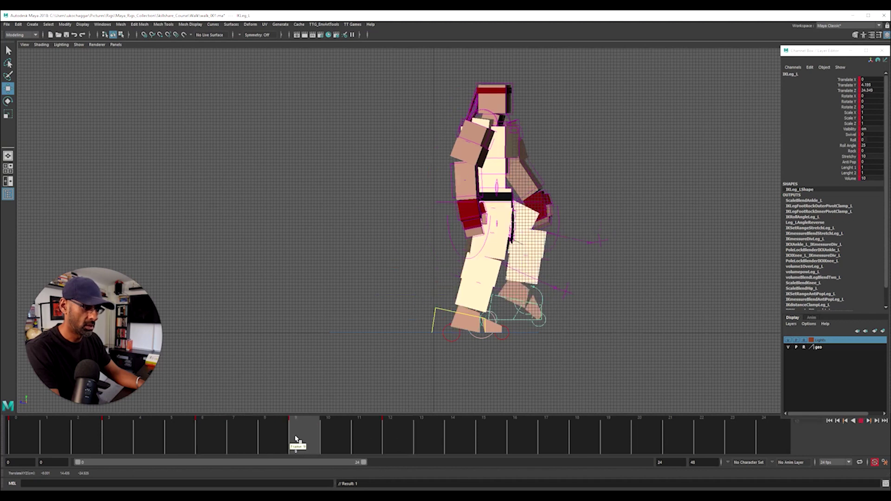
left_click_drag(296, 437, 298, 437)
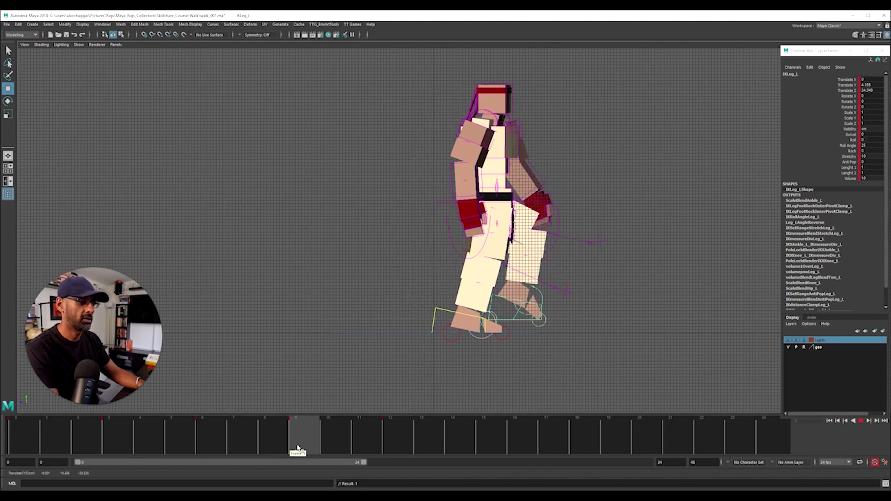
key("w")
- Zero RollToes_L's Translate Y in the Channel Box
left_click(543, 298)
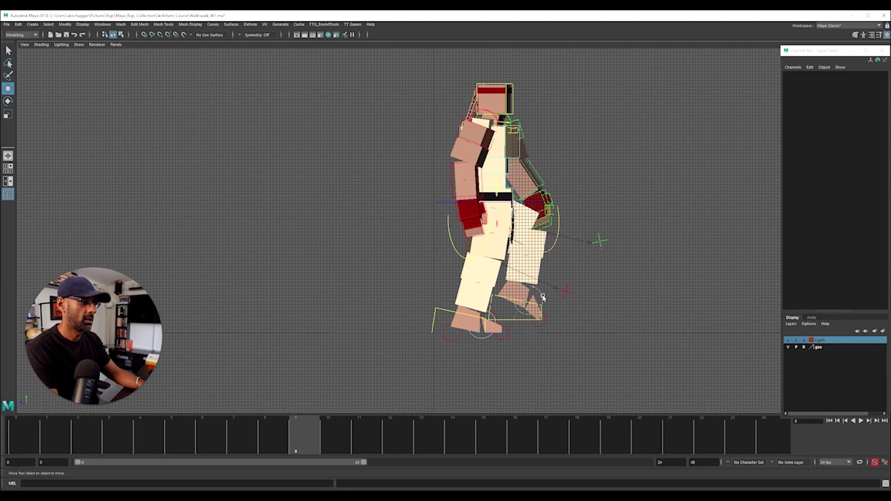
left_click(872, 84)
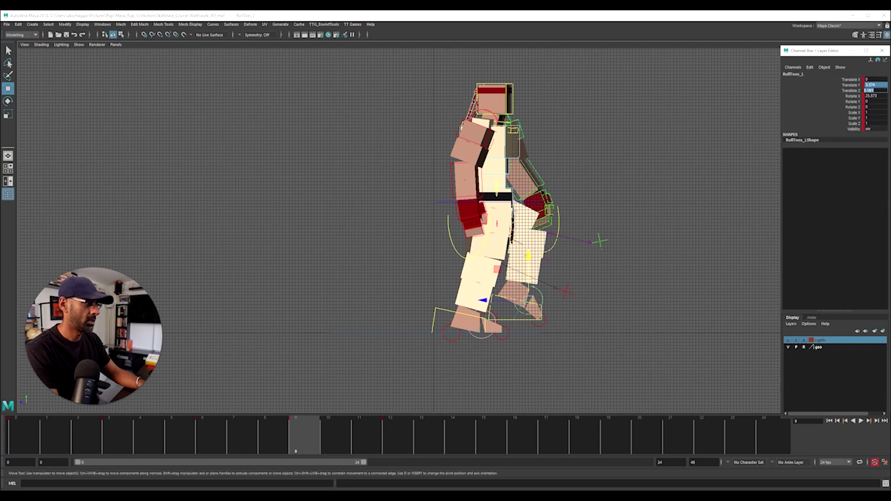
type("0")
key("Return")
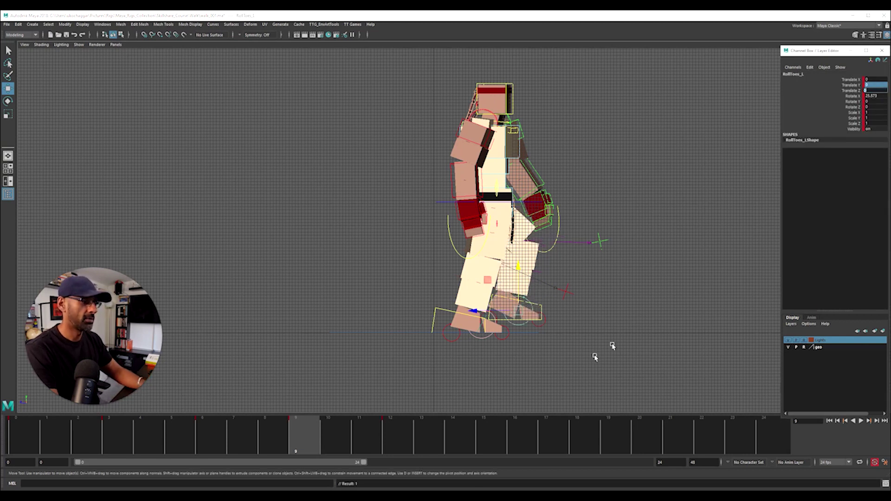
- Reposition the IKLeg_L foot control for this frame, then reselect RollToes_L
left_click(539, 307)
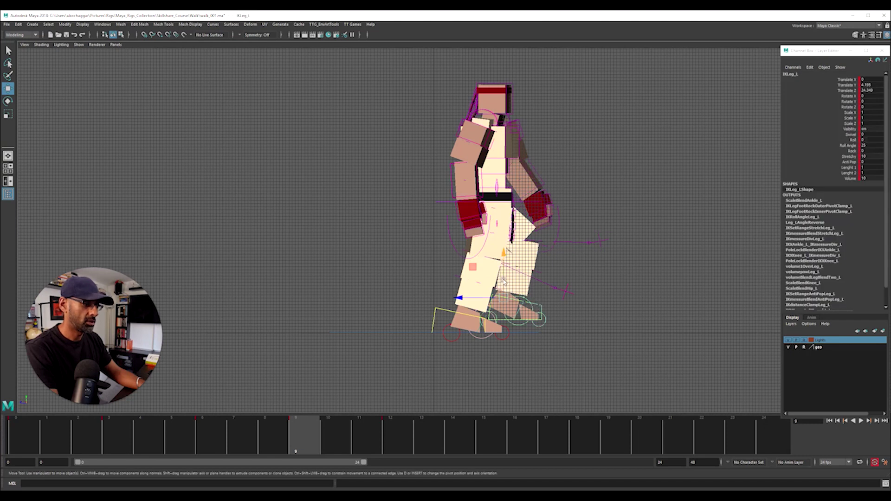
left_click_drag(459, 300, 473, 291)
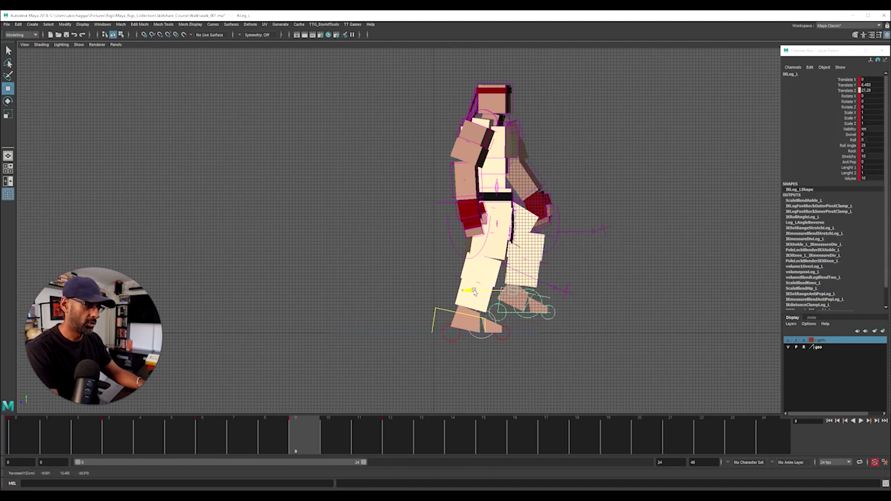
left_click(473, 292)
left_click(542, 311)
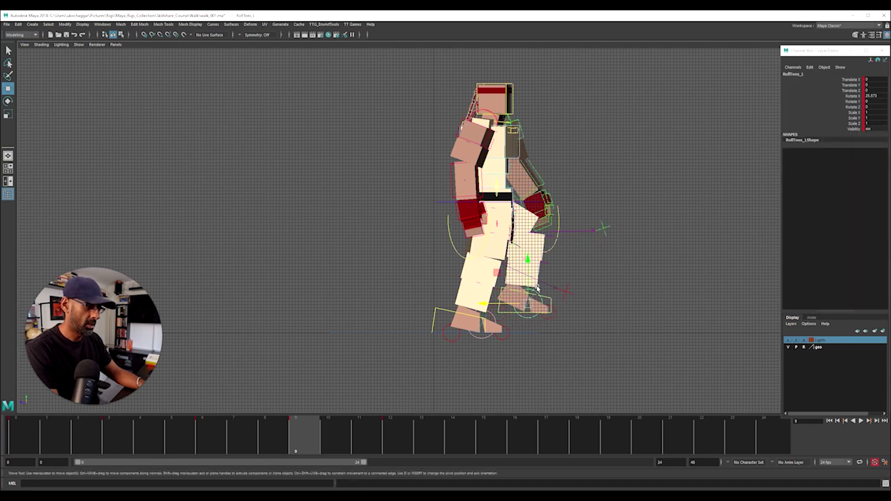
key("e")
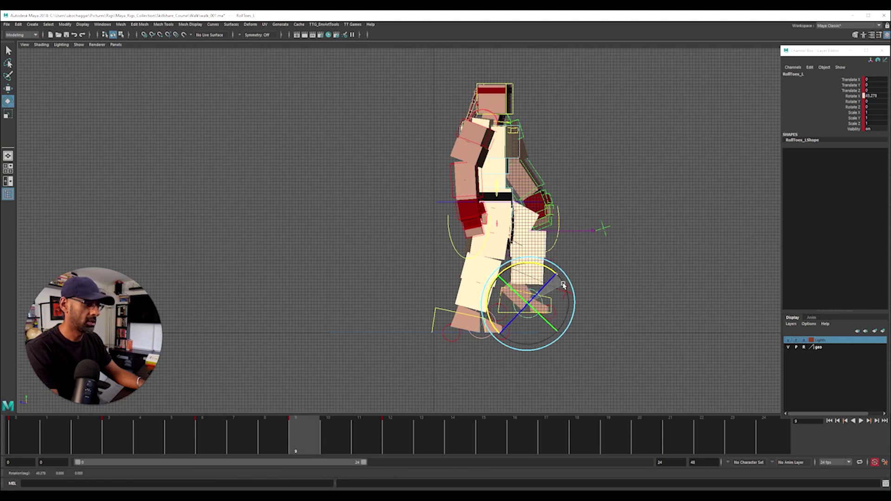